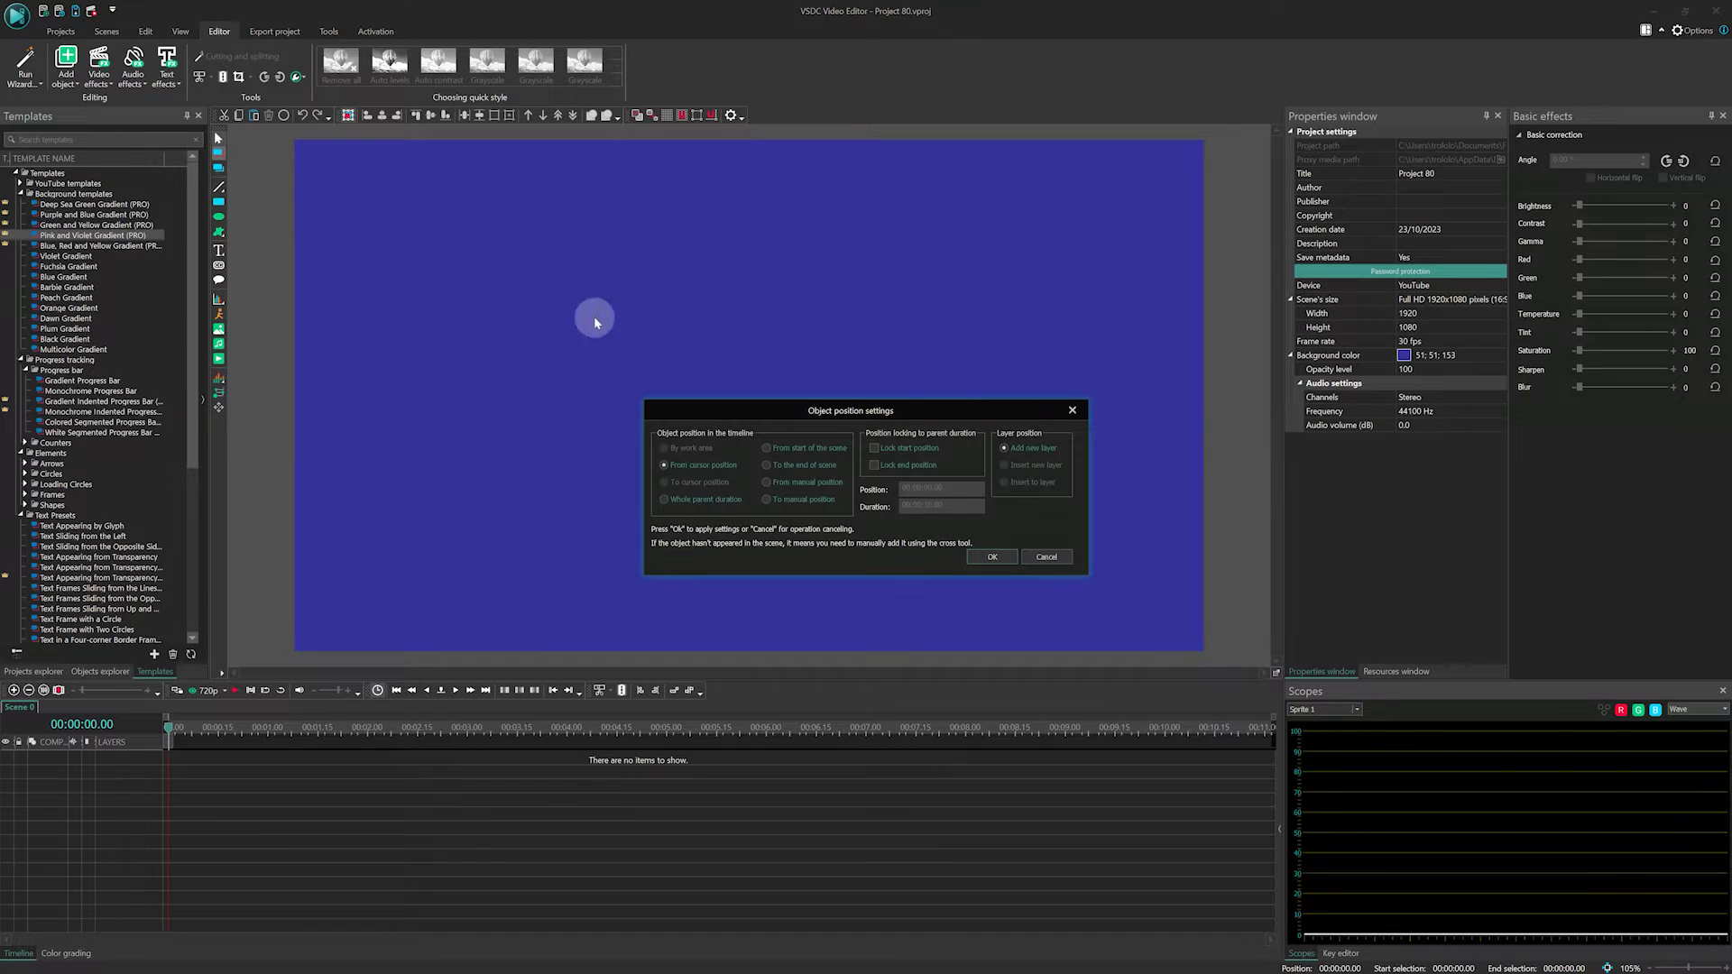
Step: Draw a sprite across the scene and set its Brush to Transparent
click(983, 555)
drag(433, 207, 1074, 585)
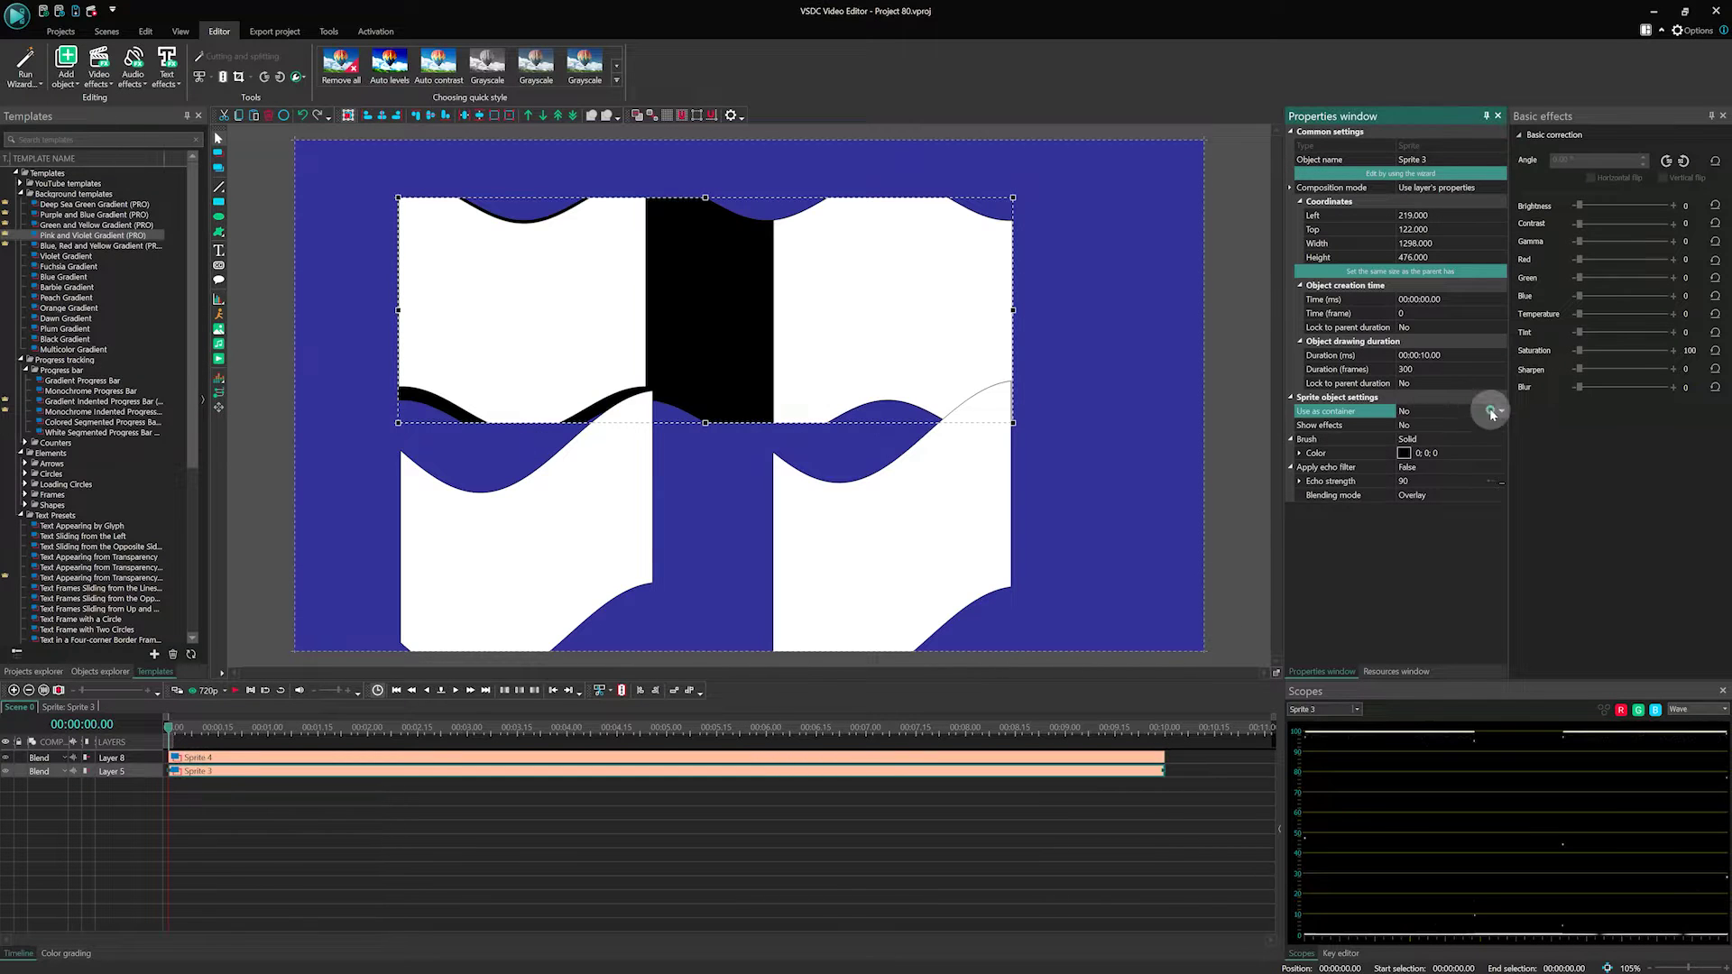
click(1450, 439)
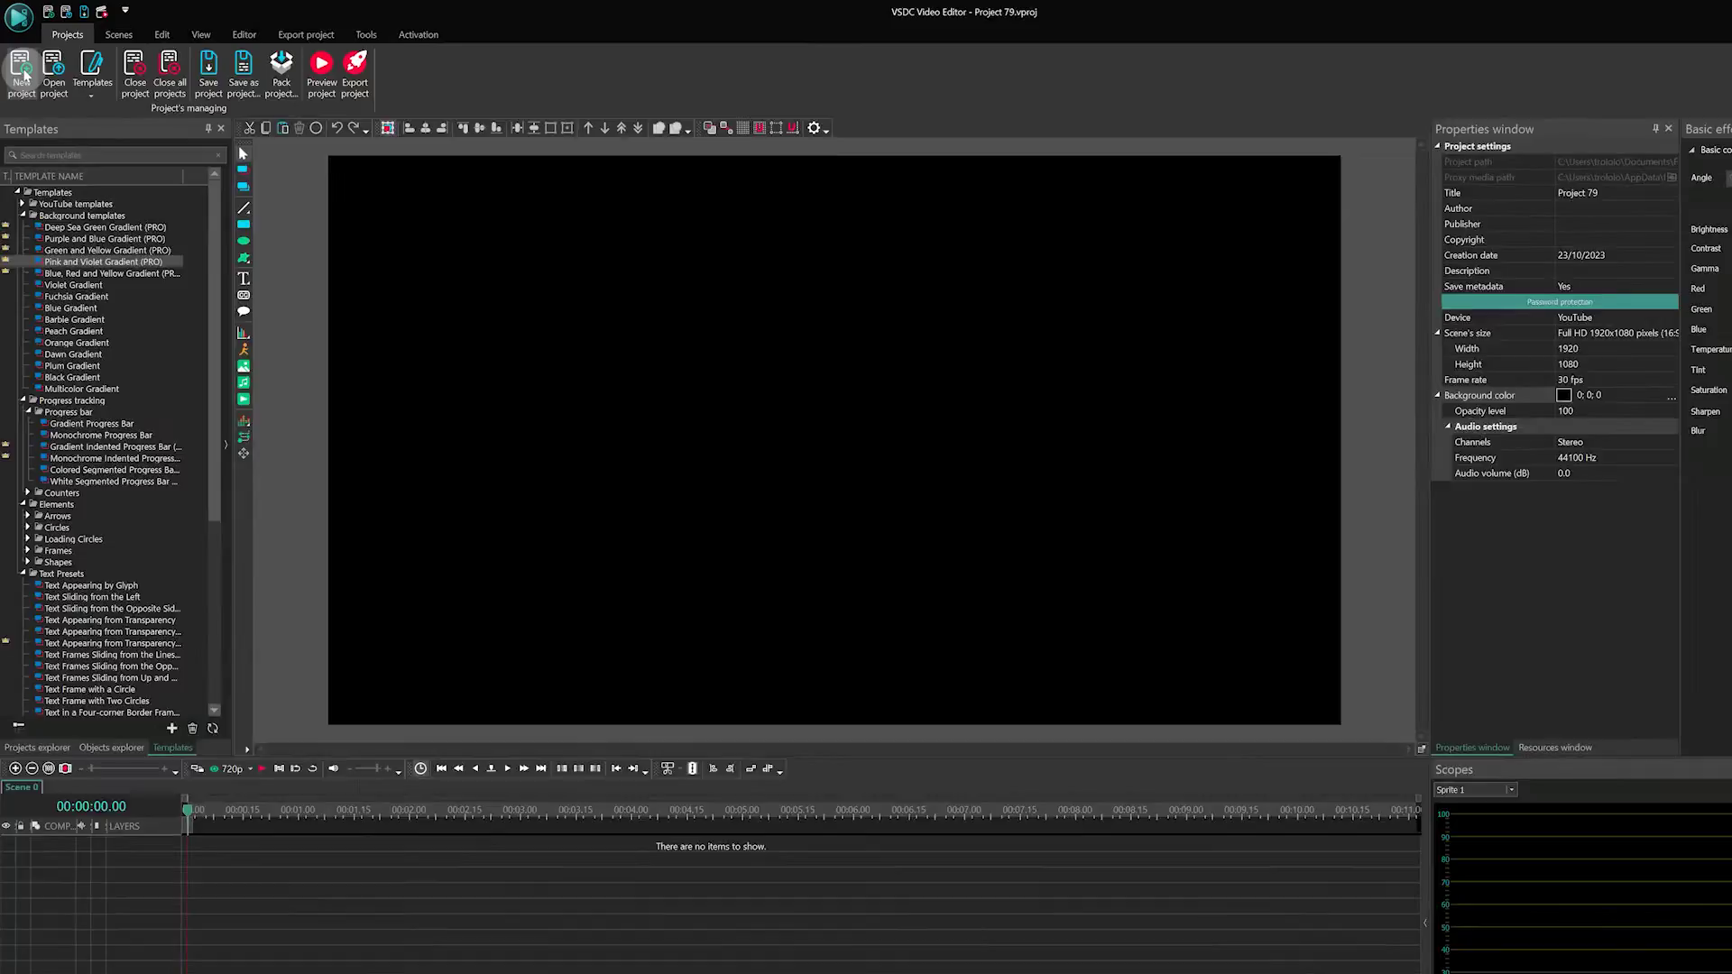
Step: Create a new project with a dark blue background colour
click(22, 72)
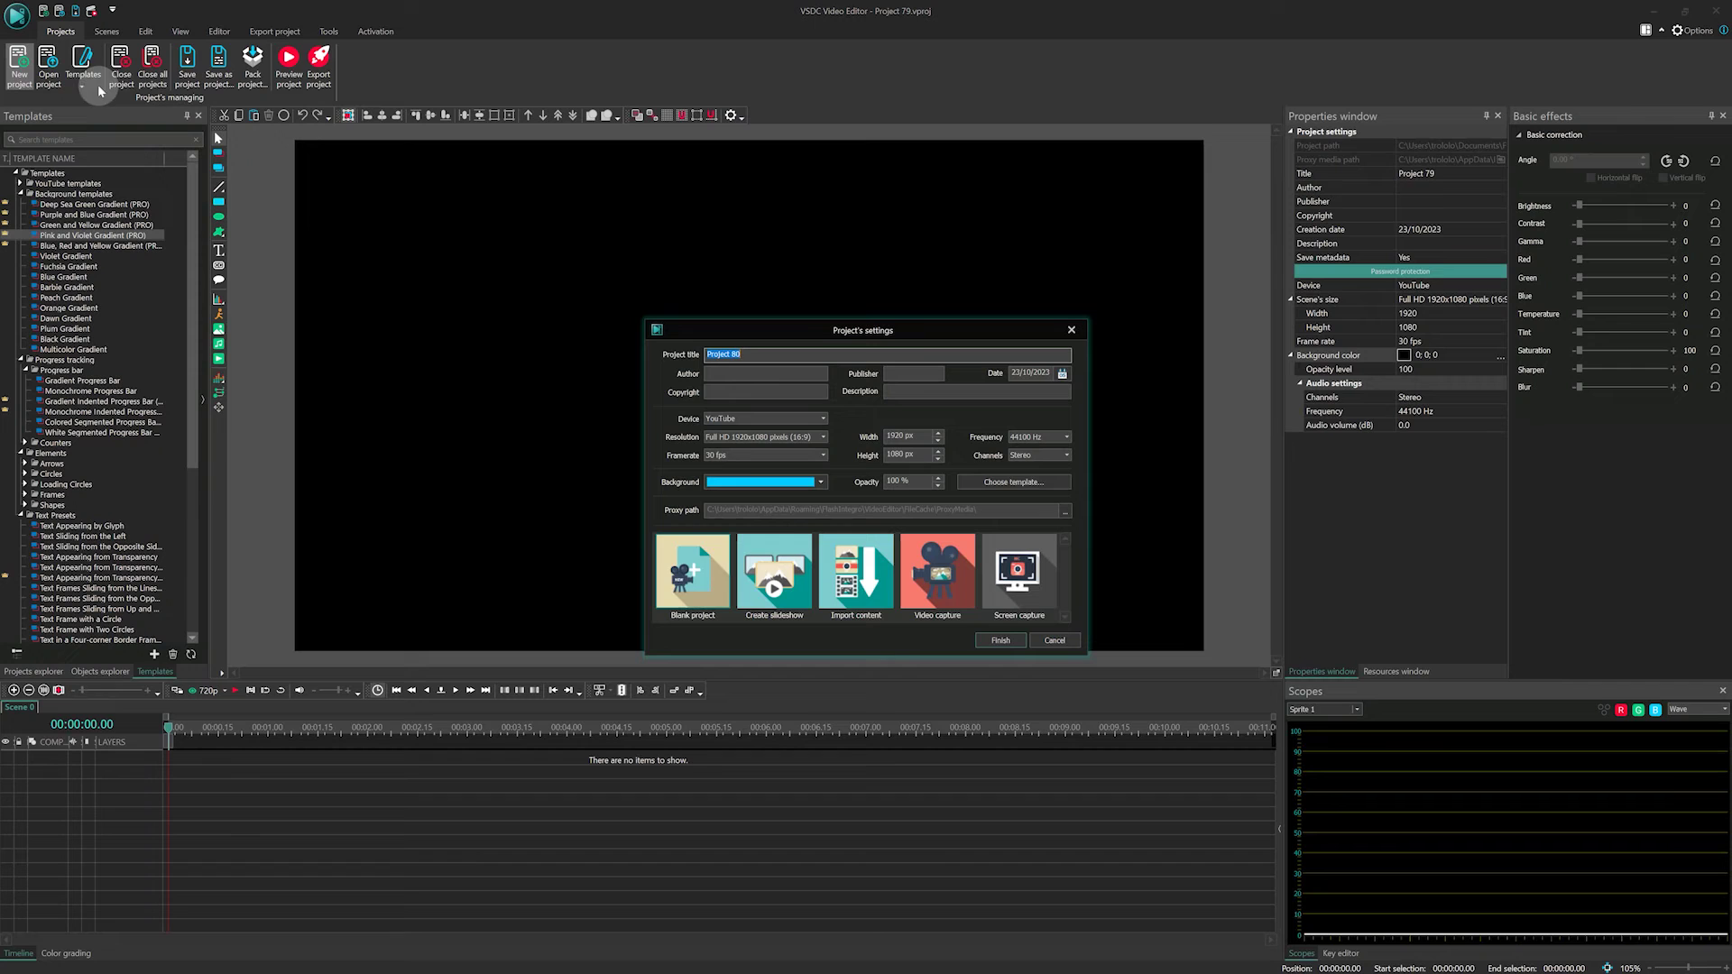
click(819, 482)
click(767, 528)
click(1001, 640)
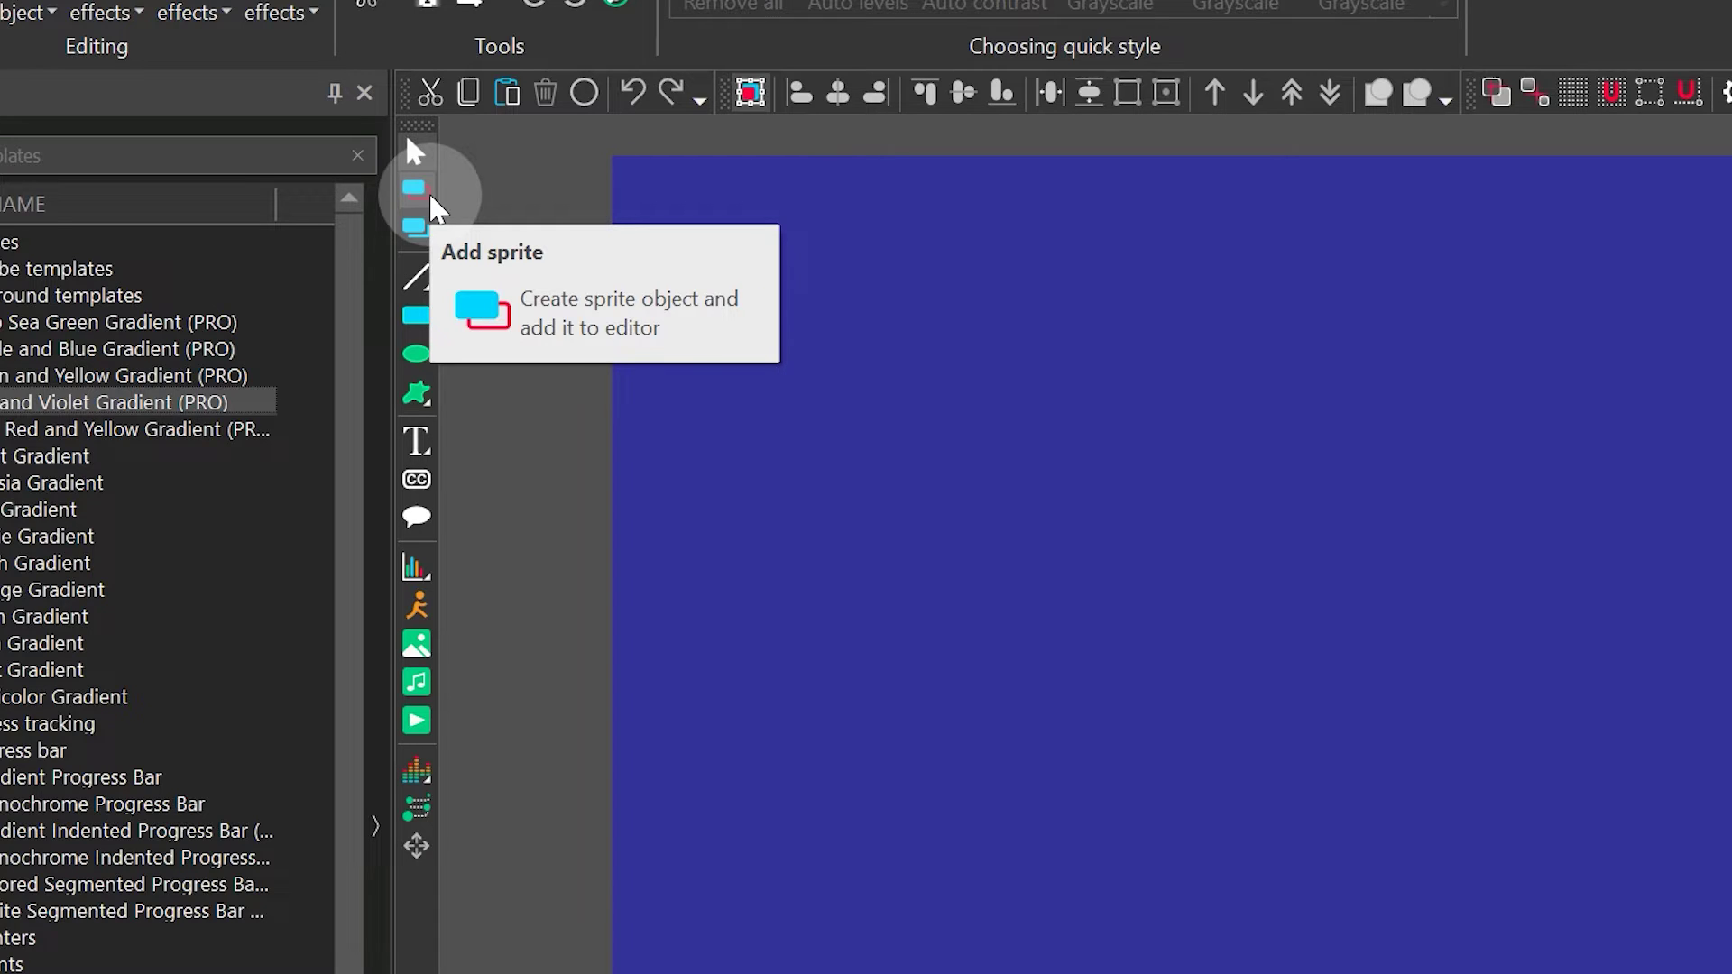
click(430, 198)
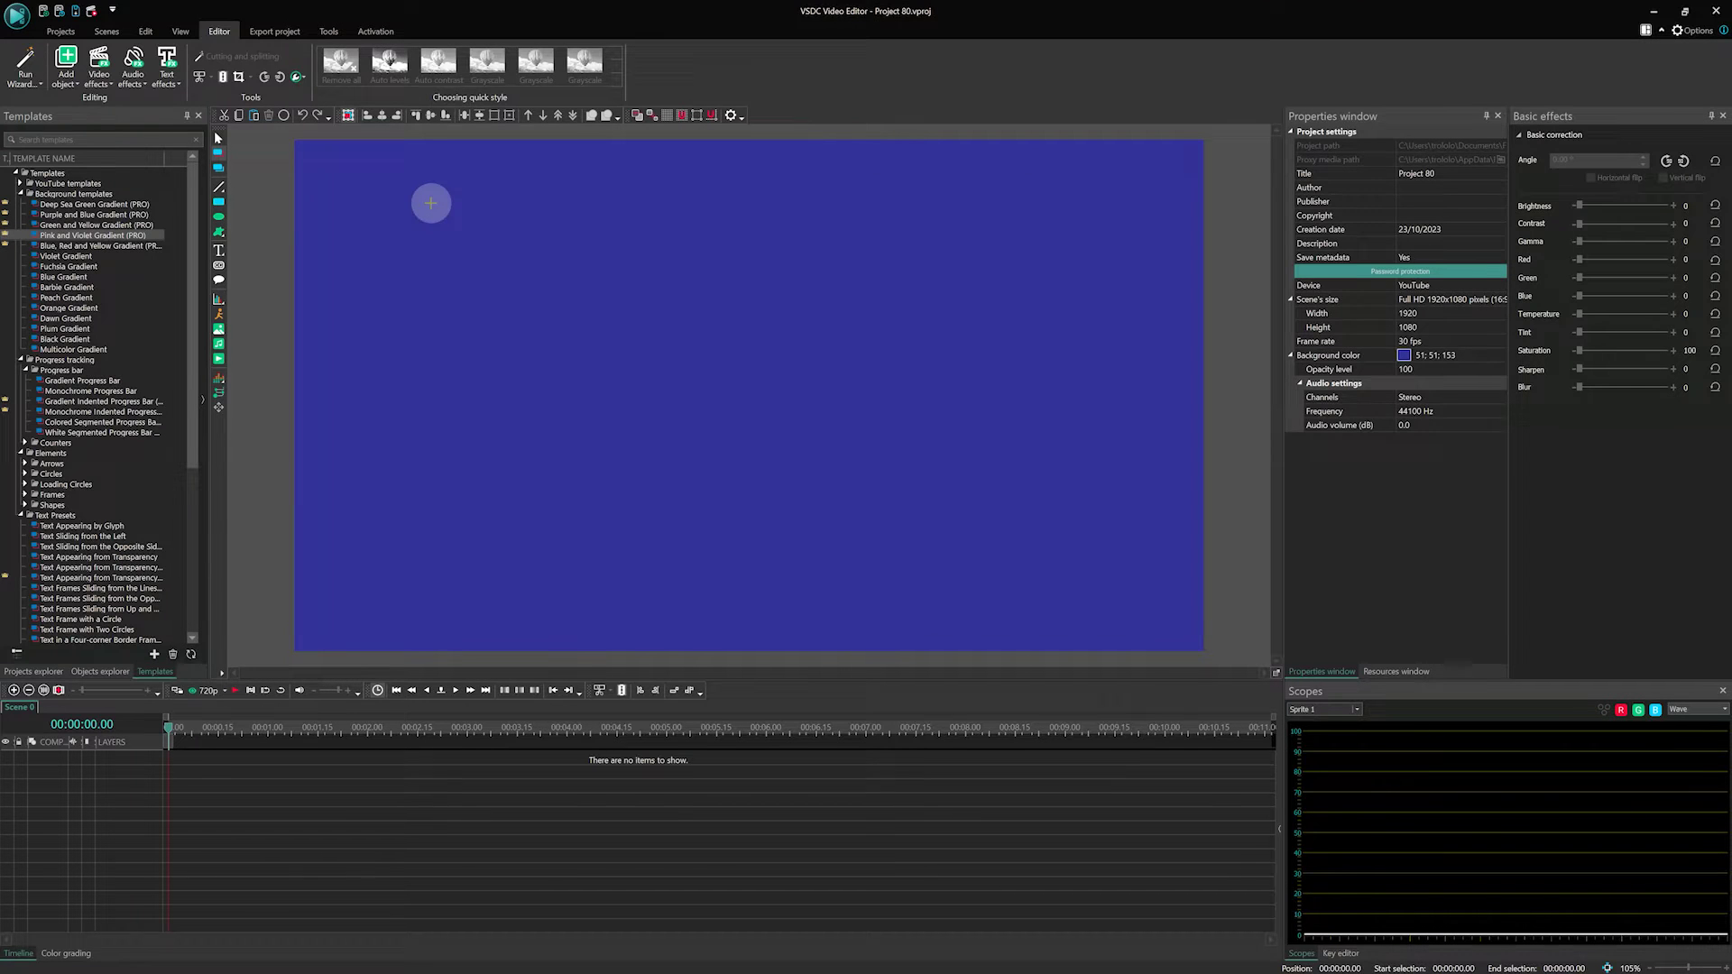
drag(431, 203, 1077, 590)
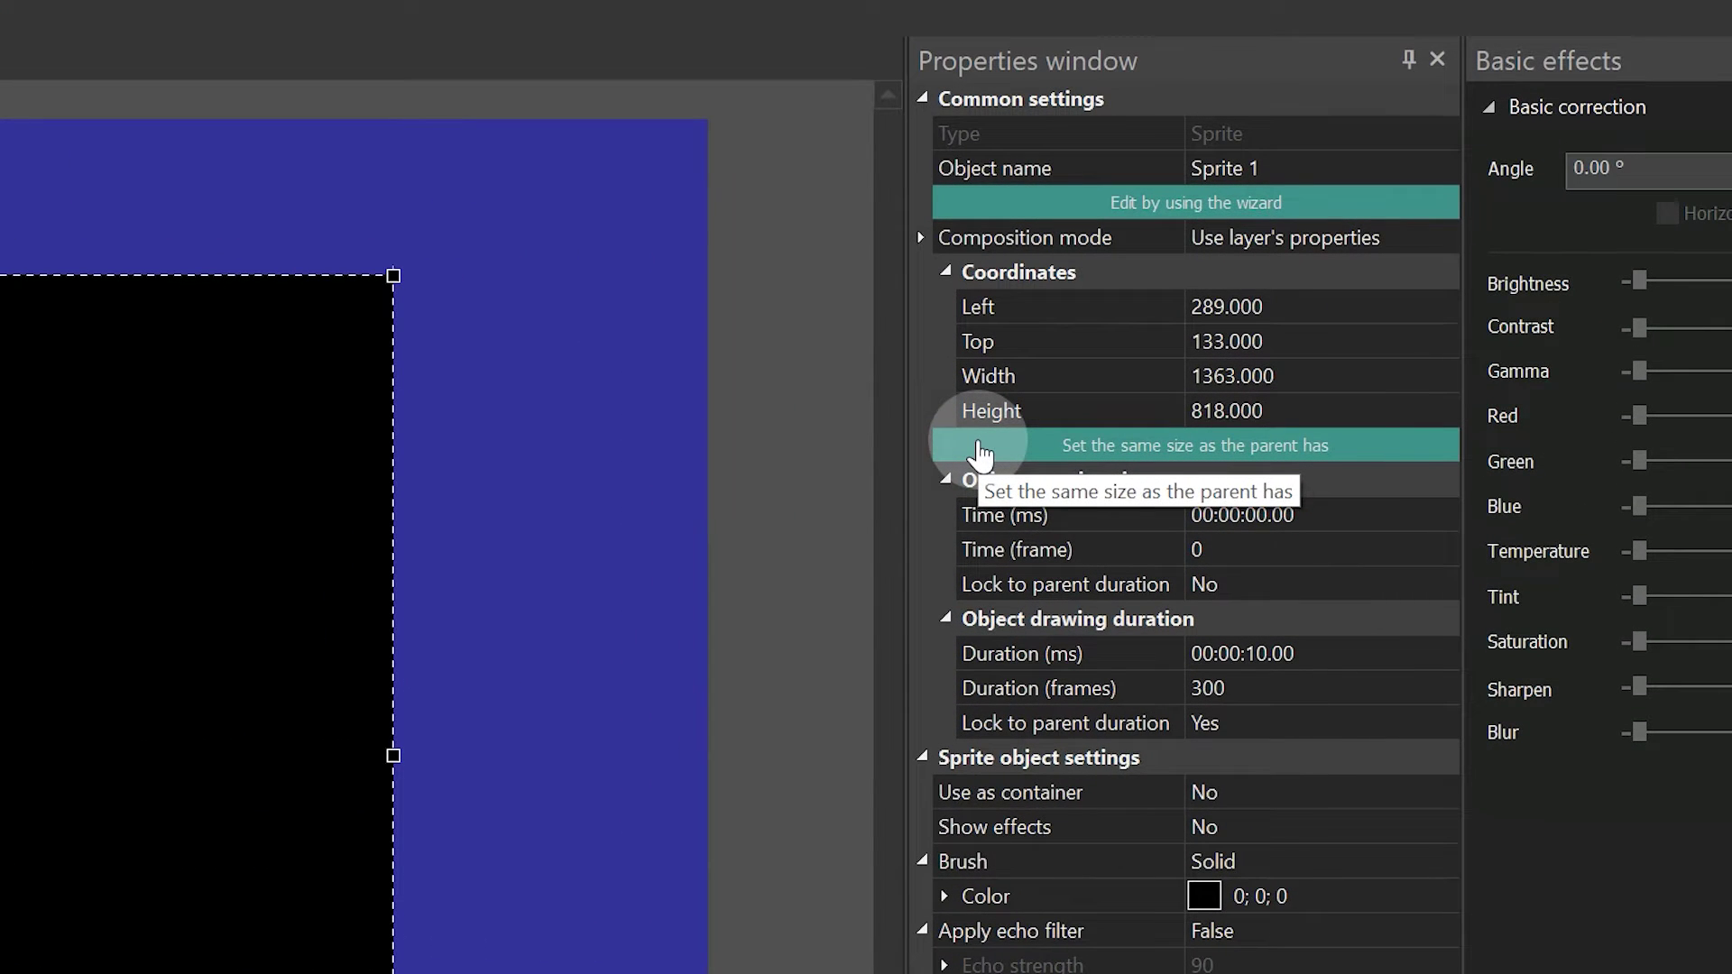
click(981, 451)
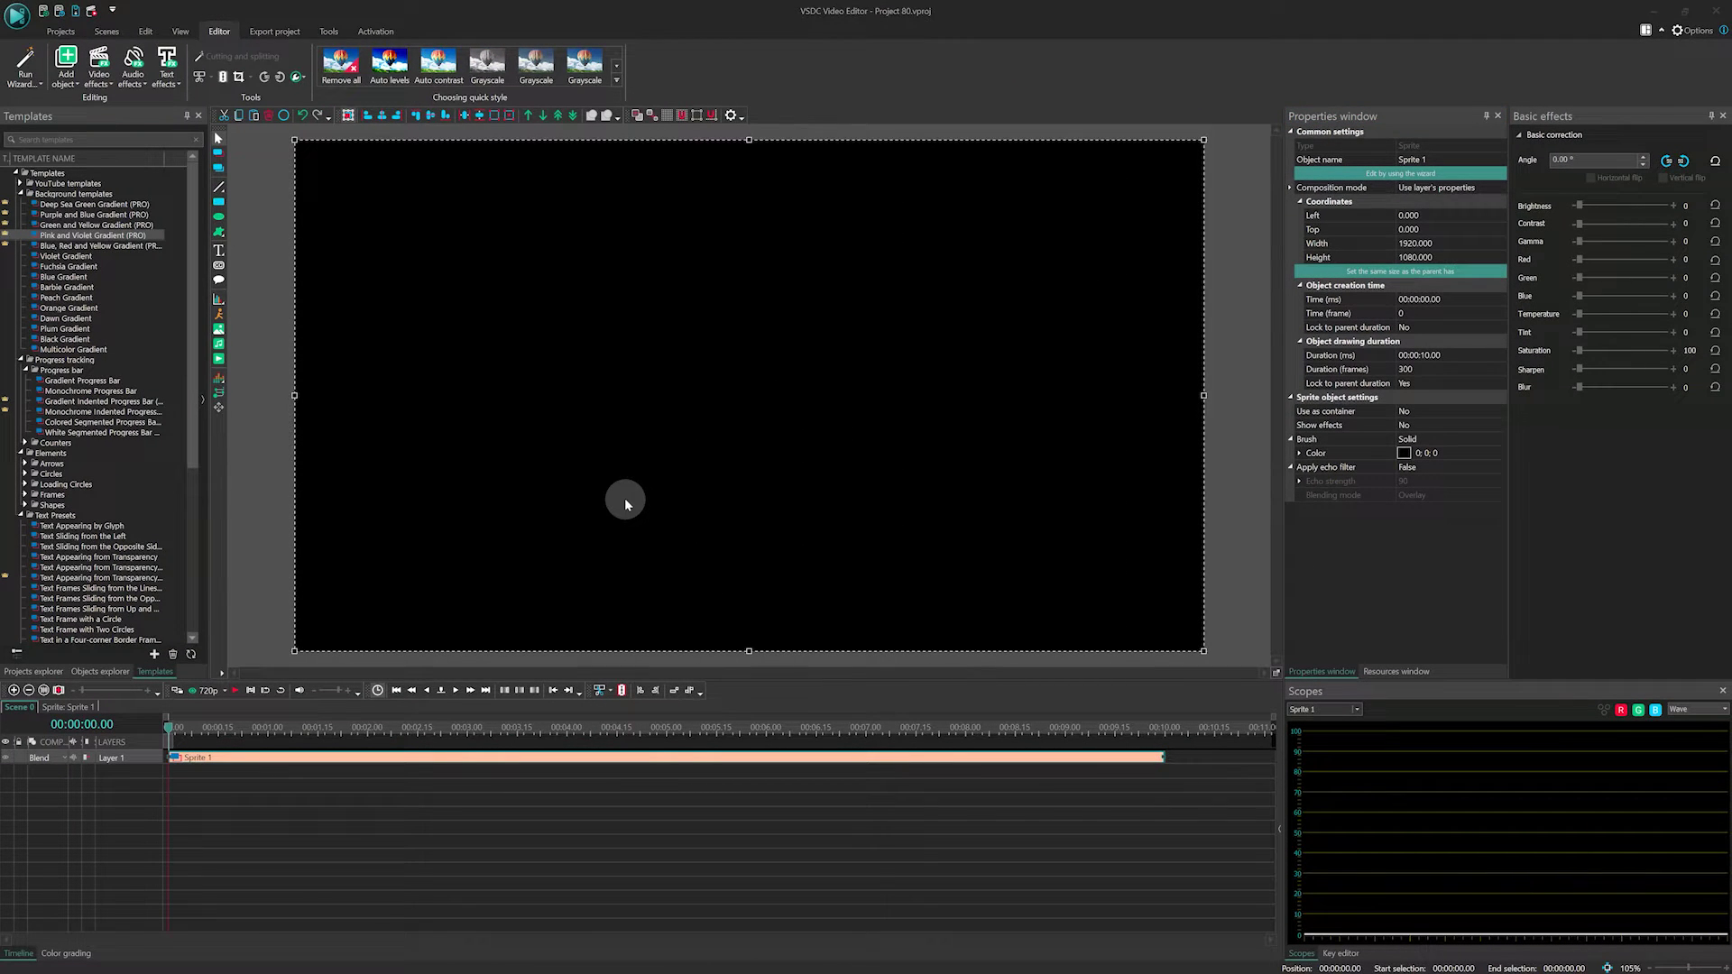
key(Delete)
click(73, 76)
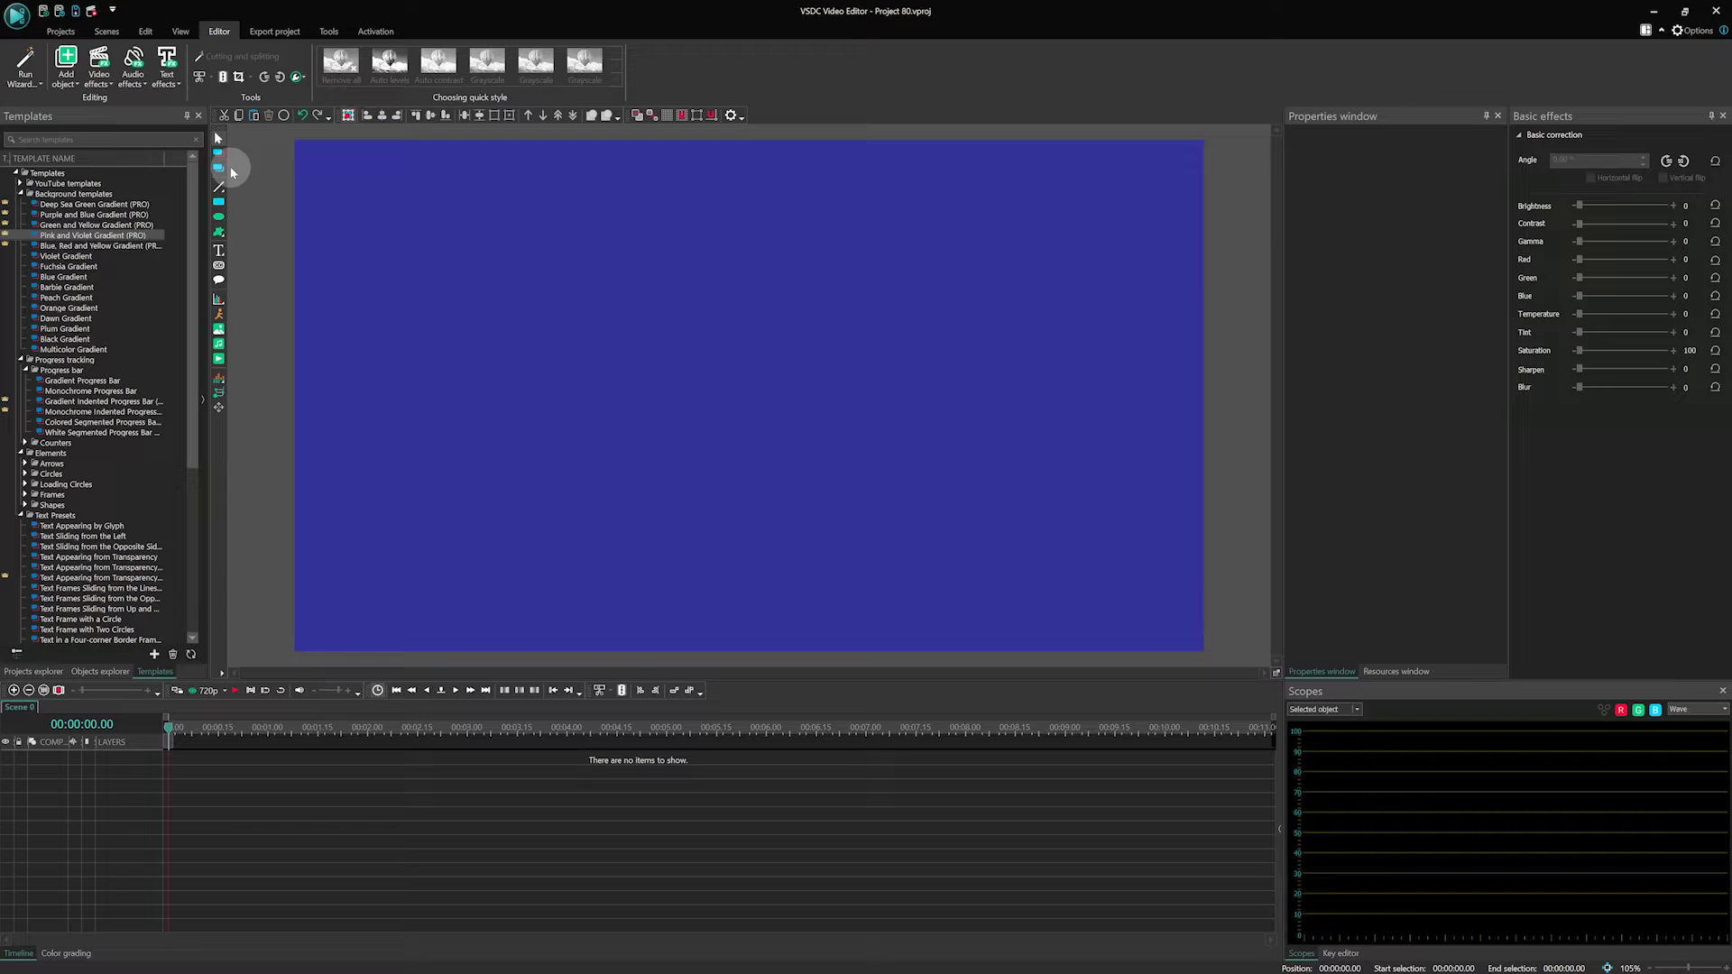
Step: Draw two white rectangles side by side and convert both into one sprite within the scene resolution
click(219, 201)
drag(396, 198, 634, 390)
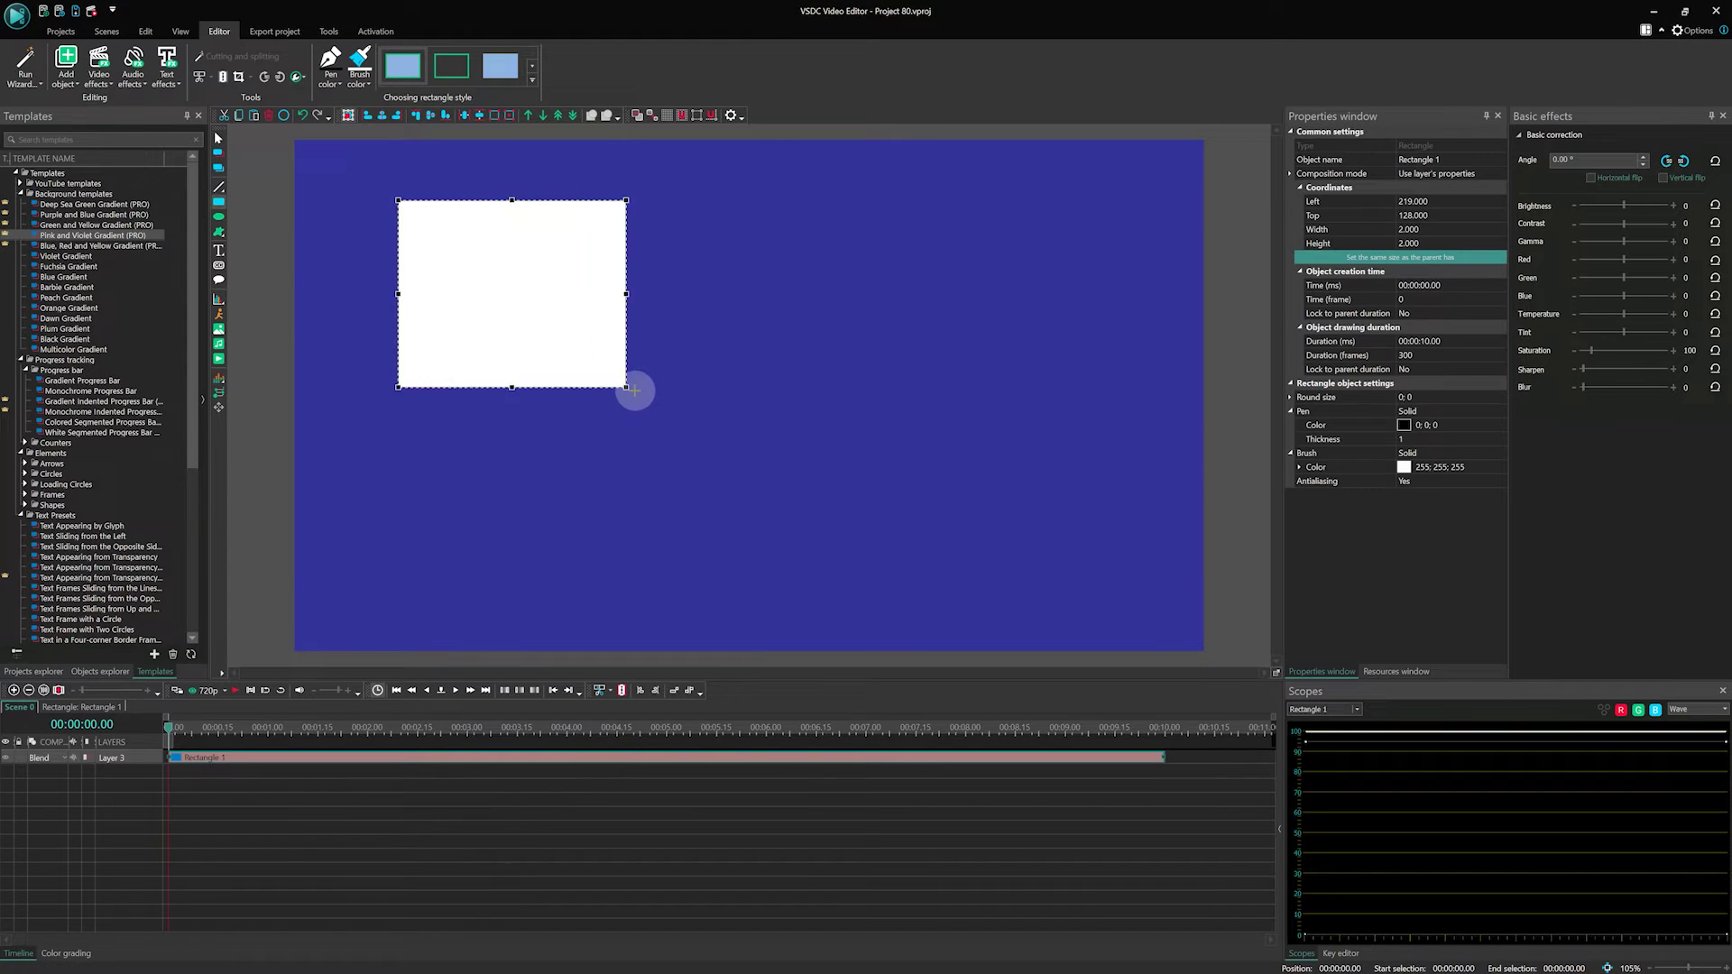
click(219, 201)
drag(773, 196, 1013, 422)
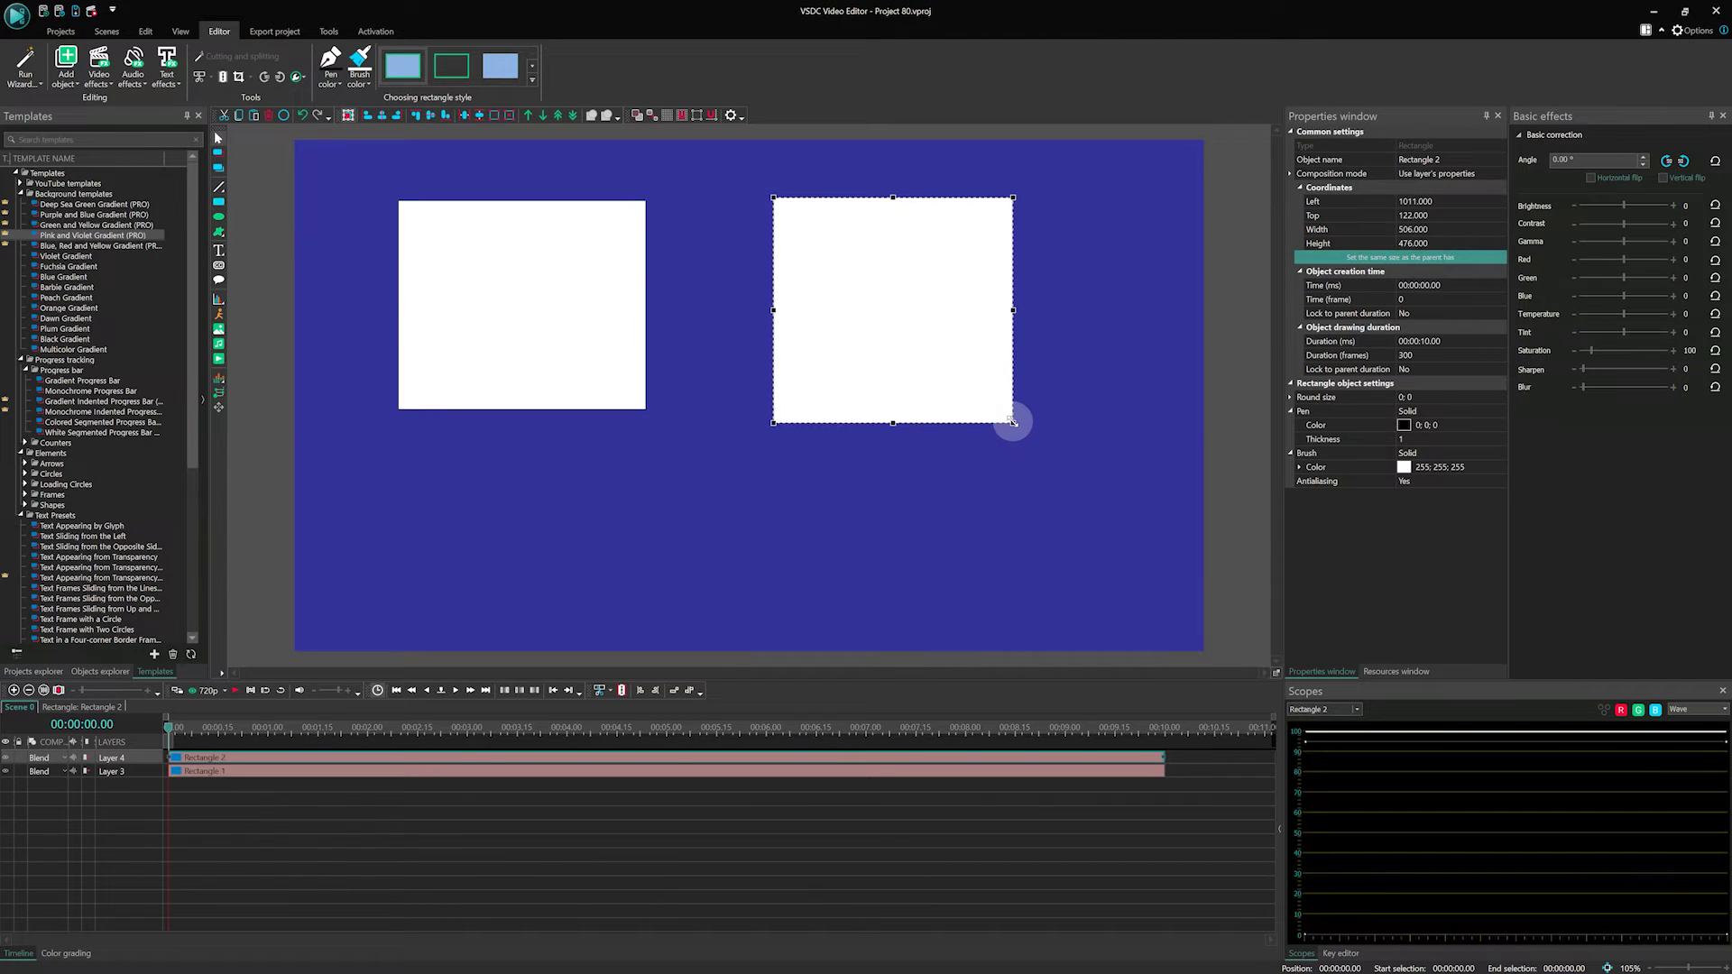
drag(736, 810, 682, 755)
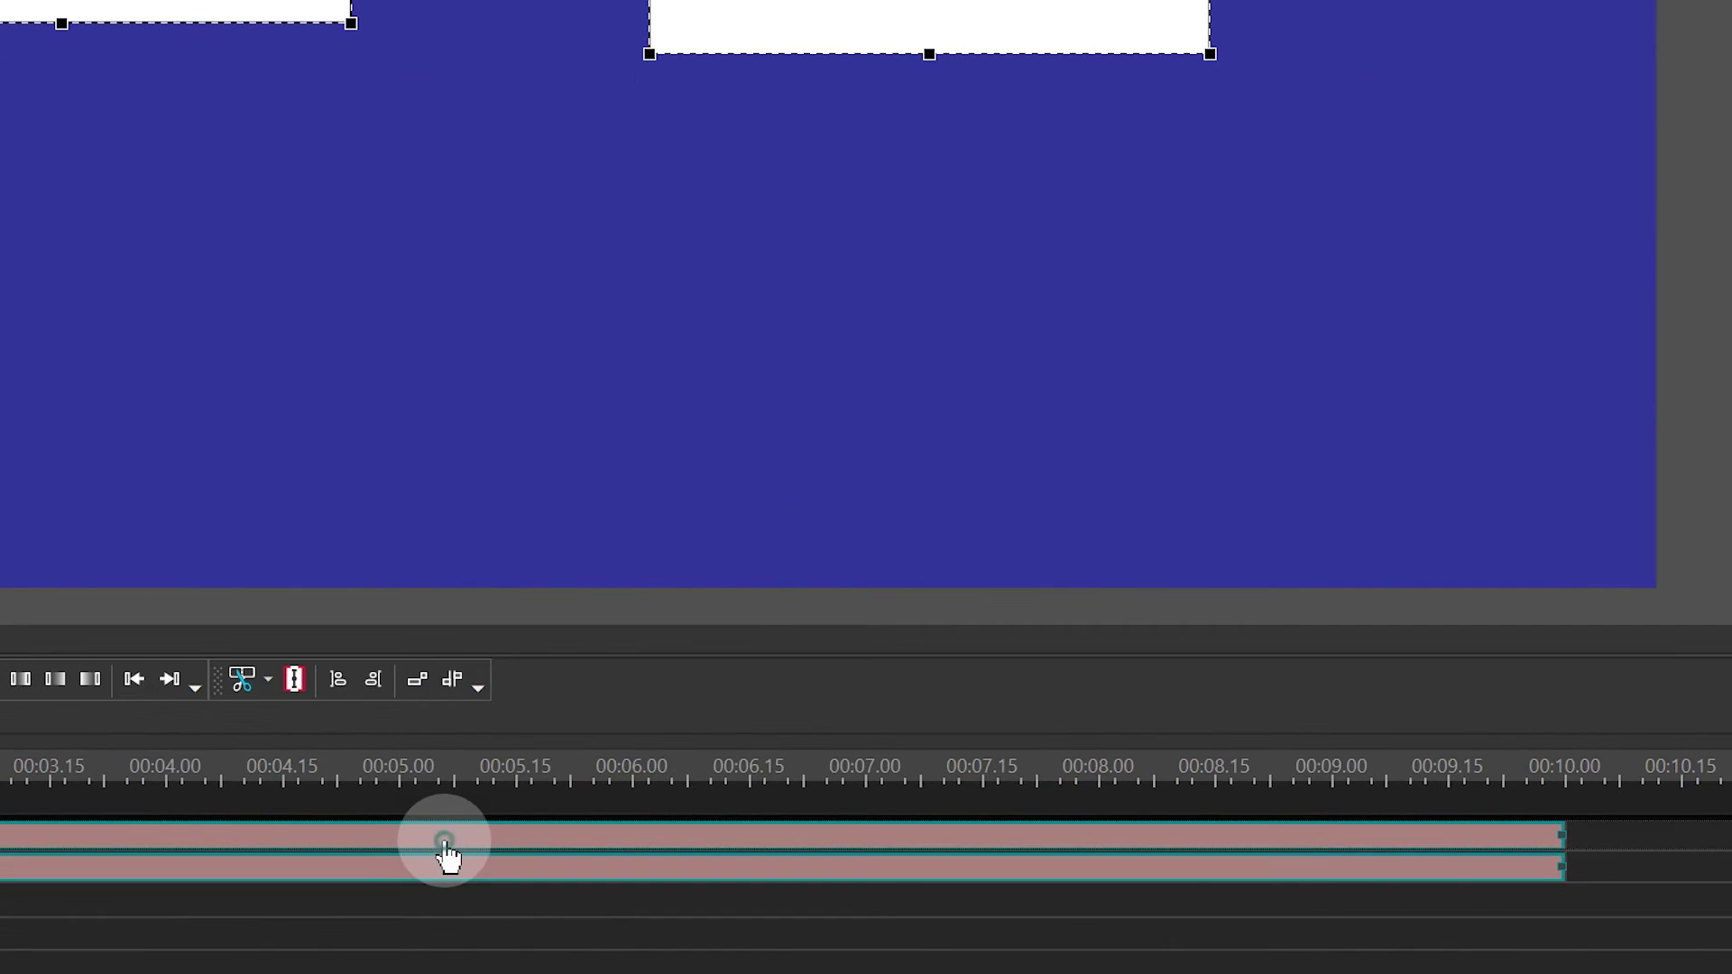
right_click(476, 817)
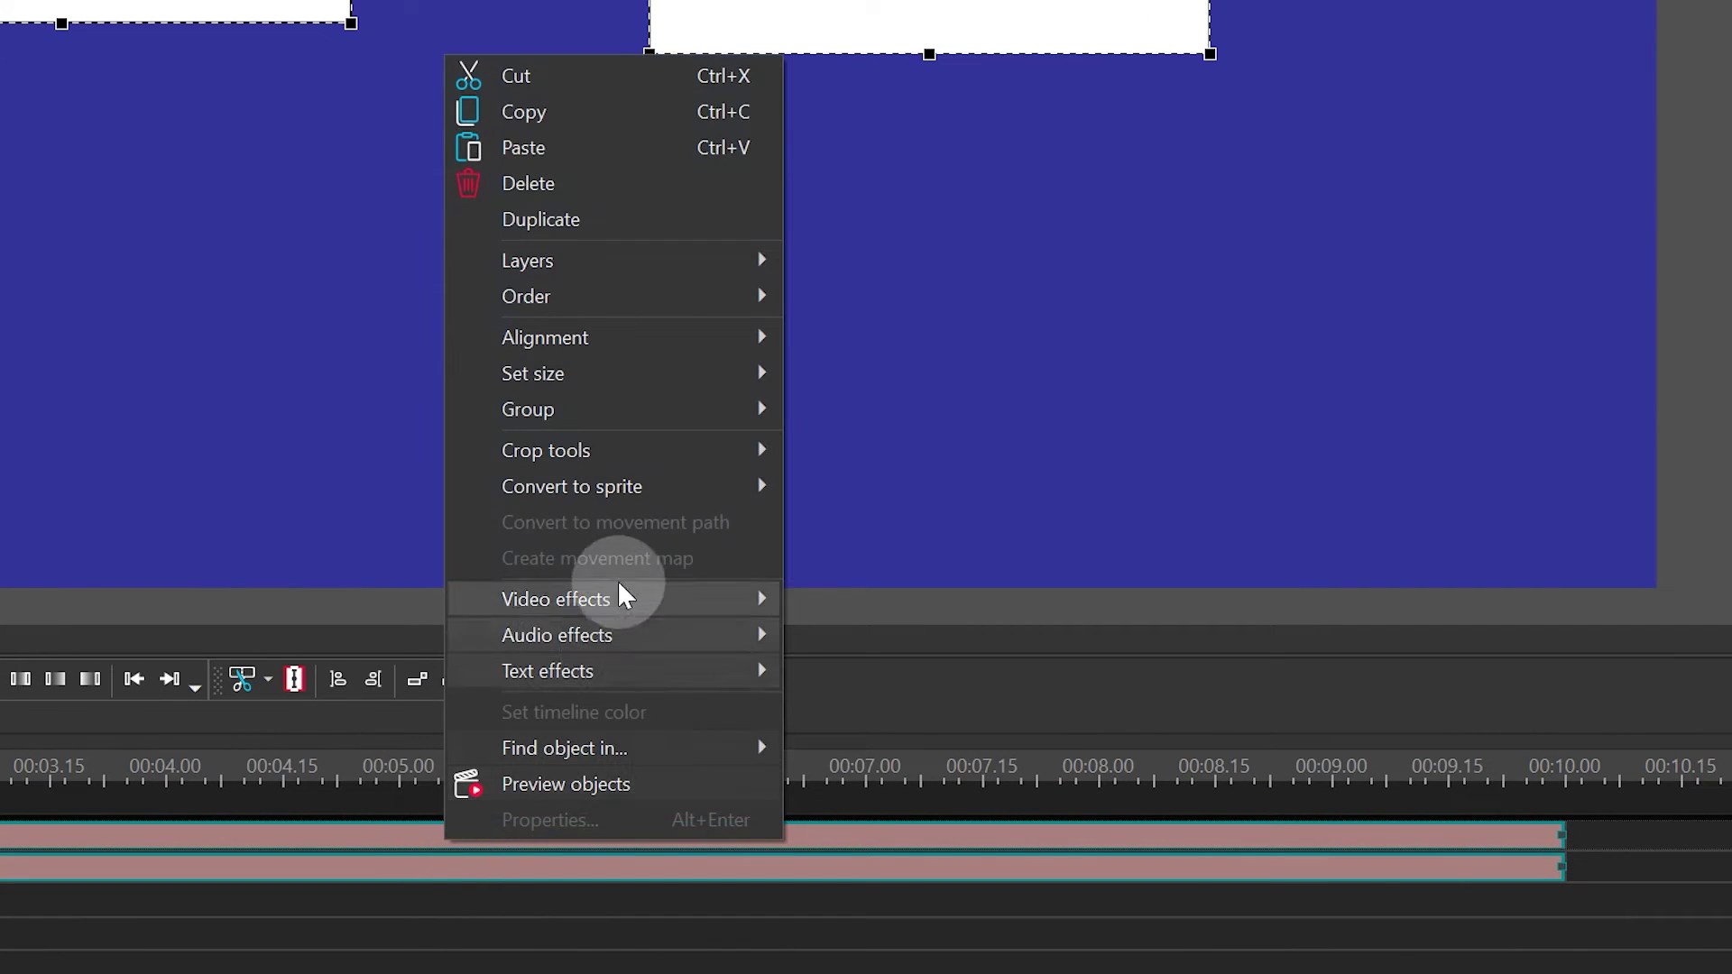
mouse_move(571, 485)
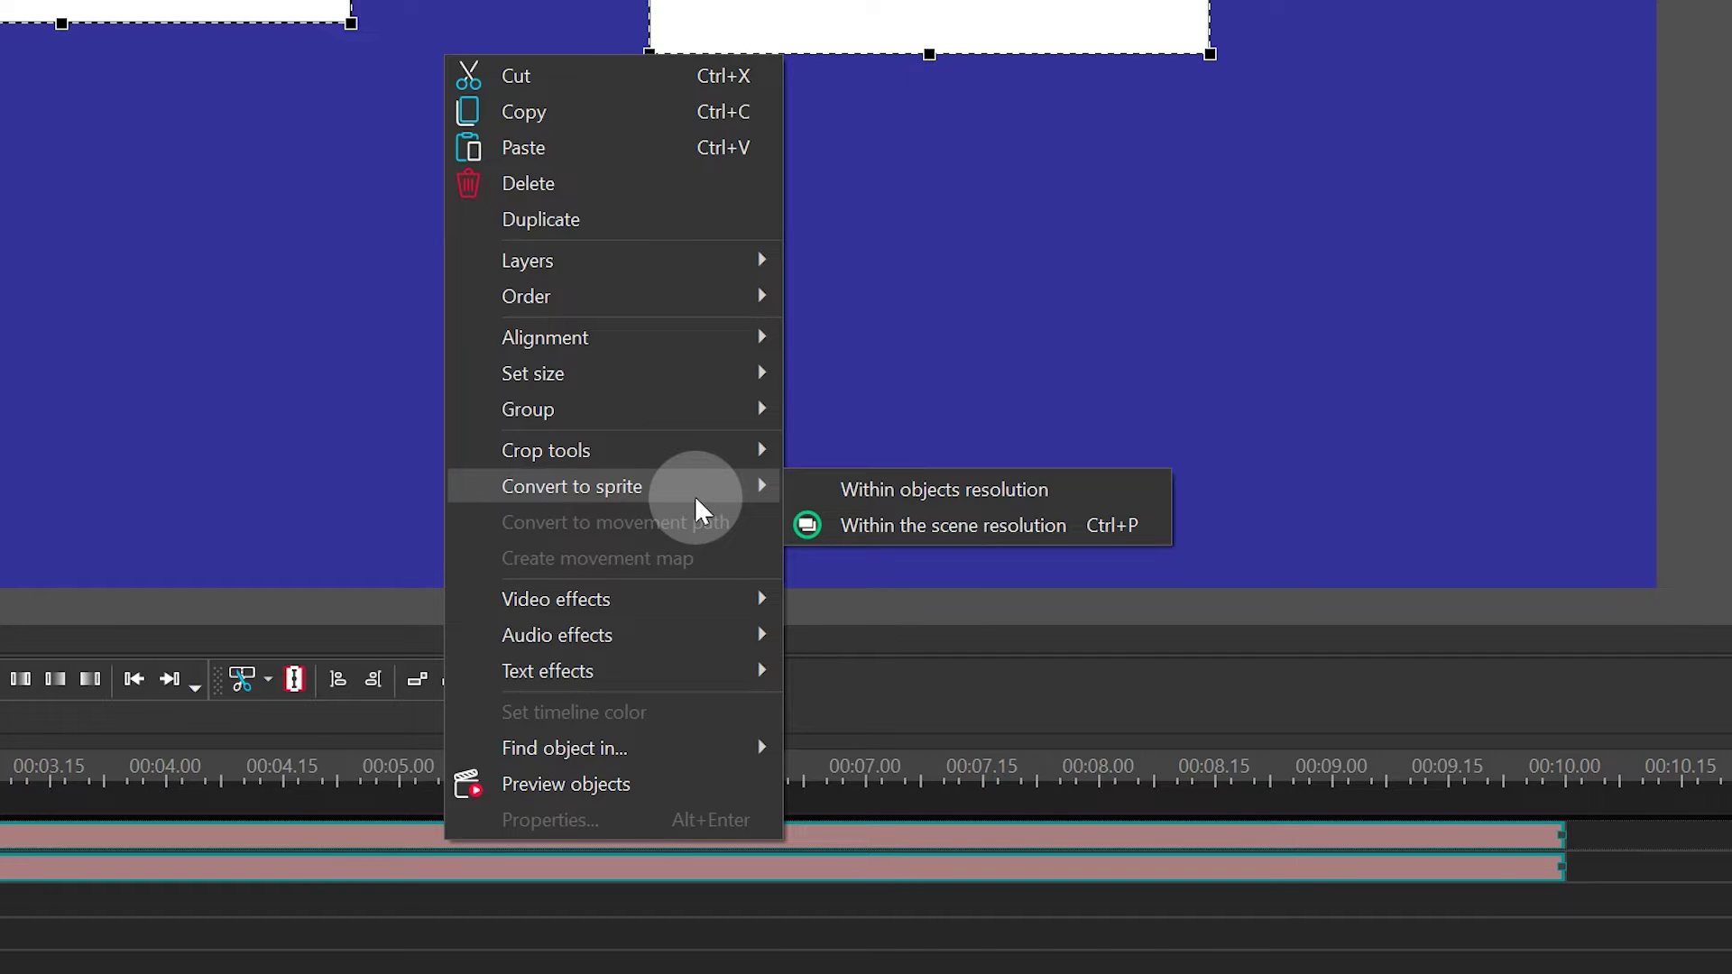
click(908, 495)
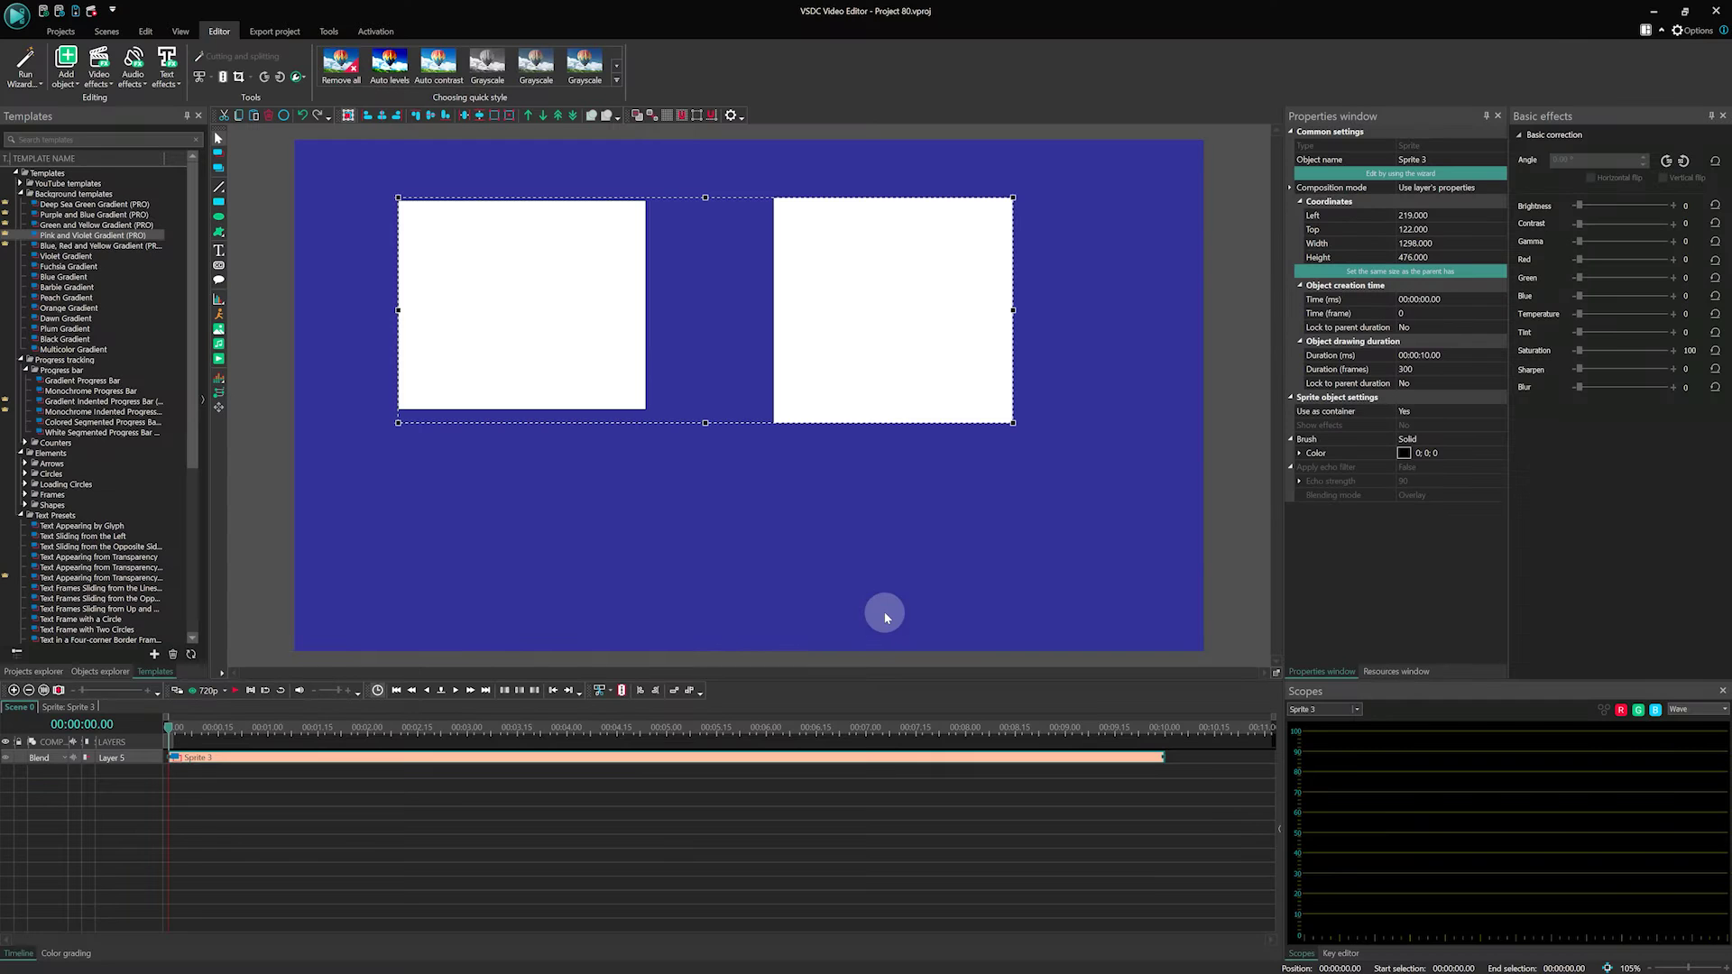
click(756, 799)
Step: Draw two more white rectangles below the first pair
click(221, 203)
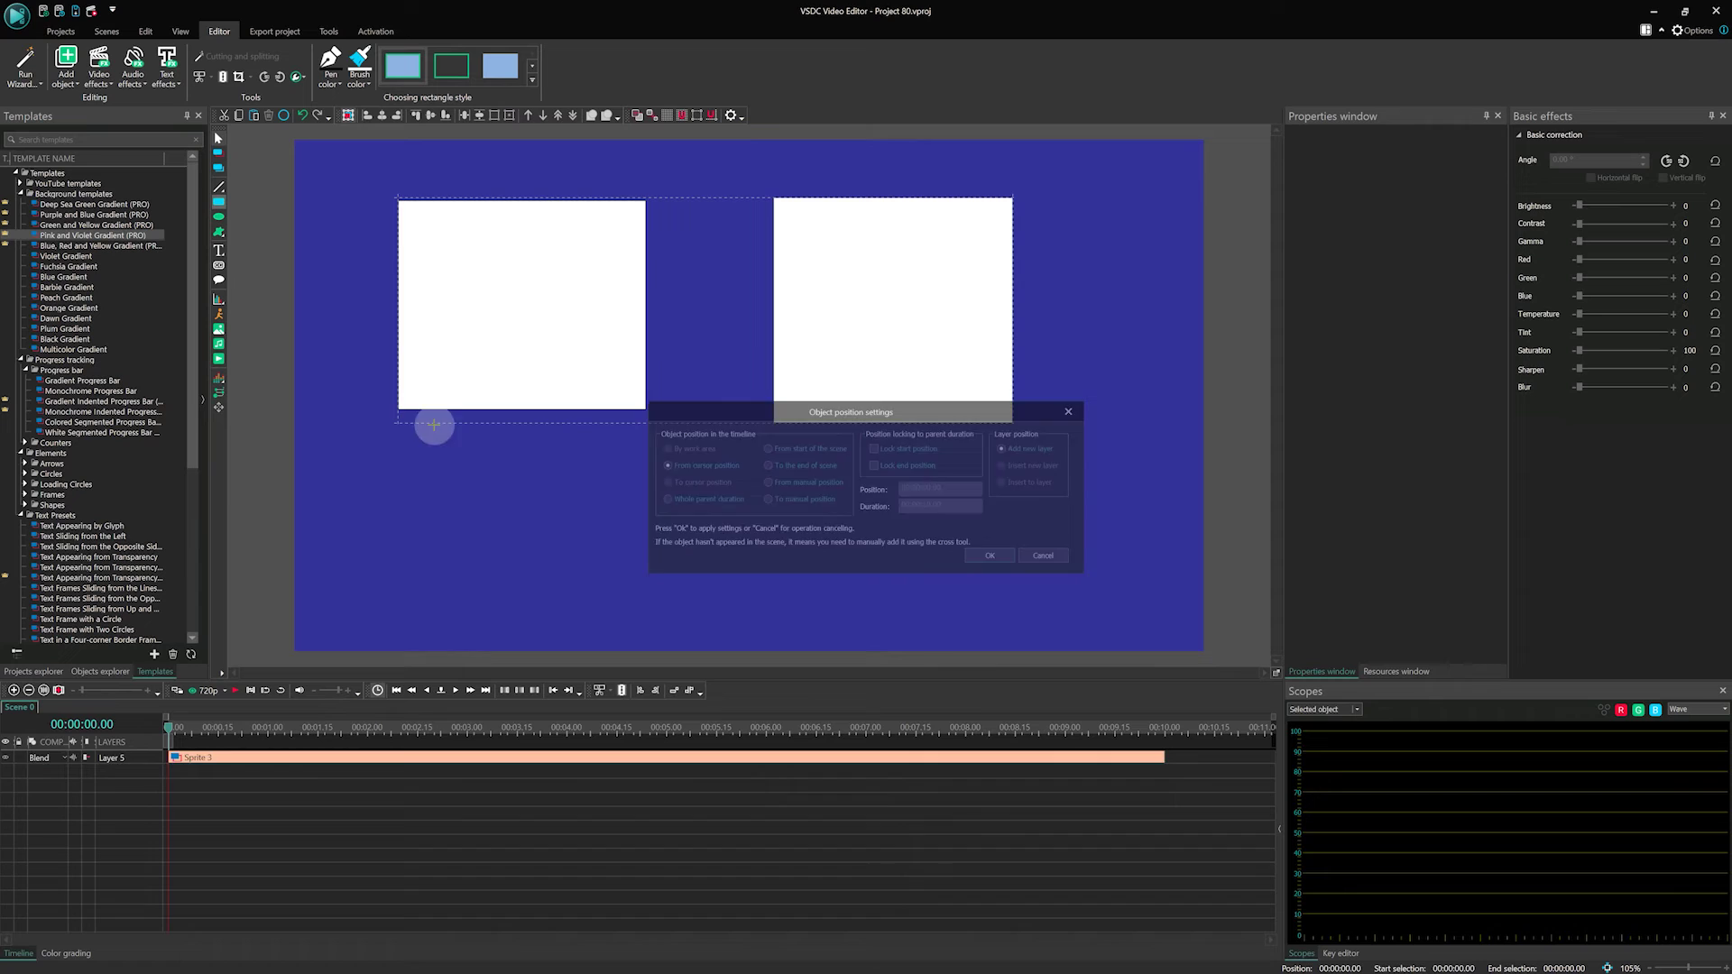
key(Return)
drag(399, 441, 653, 634)
click(219, 202)
drag(773, 432, 1011, 637)
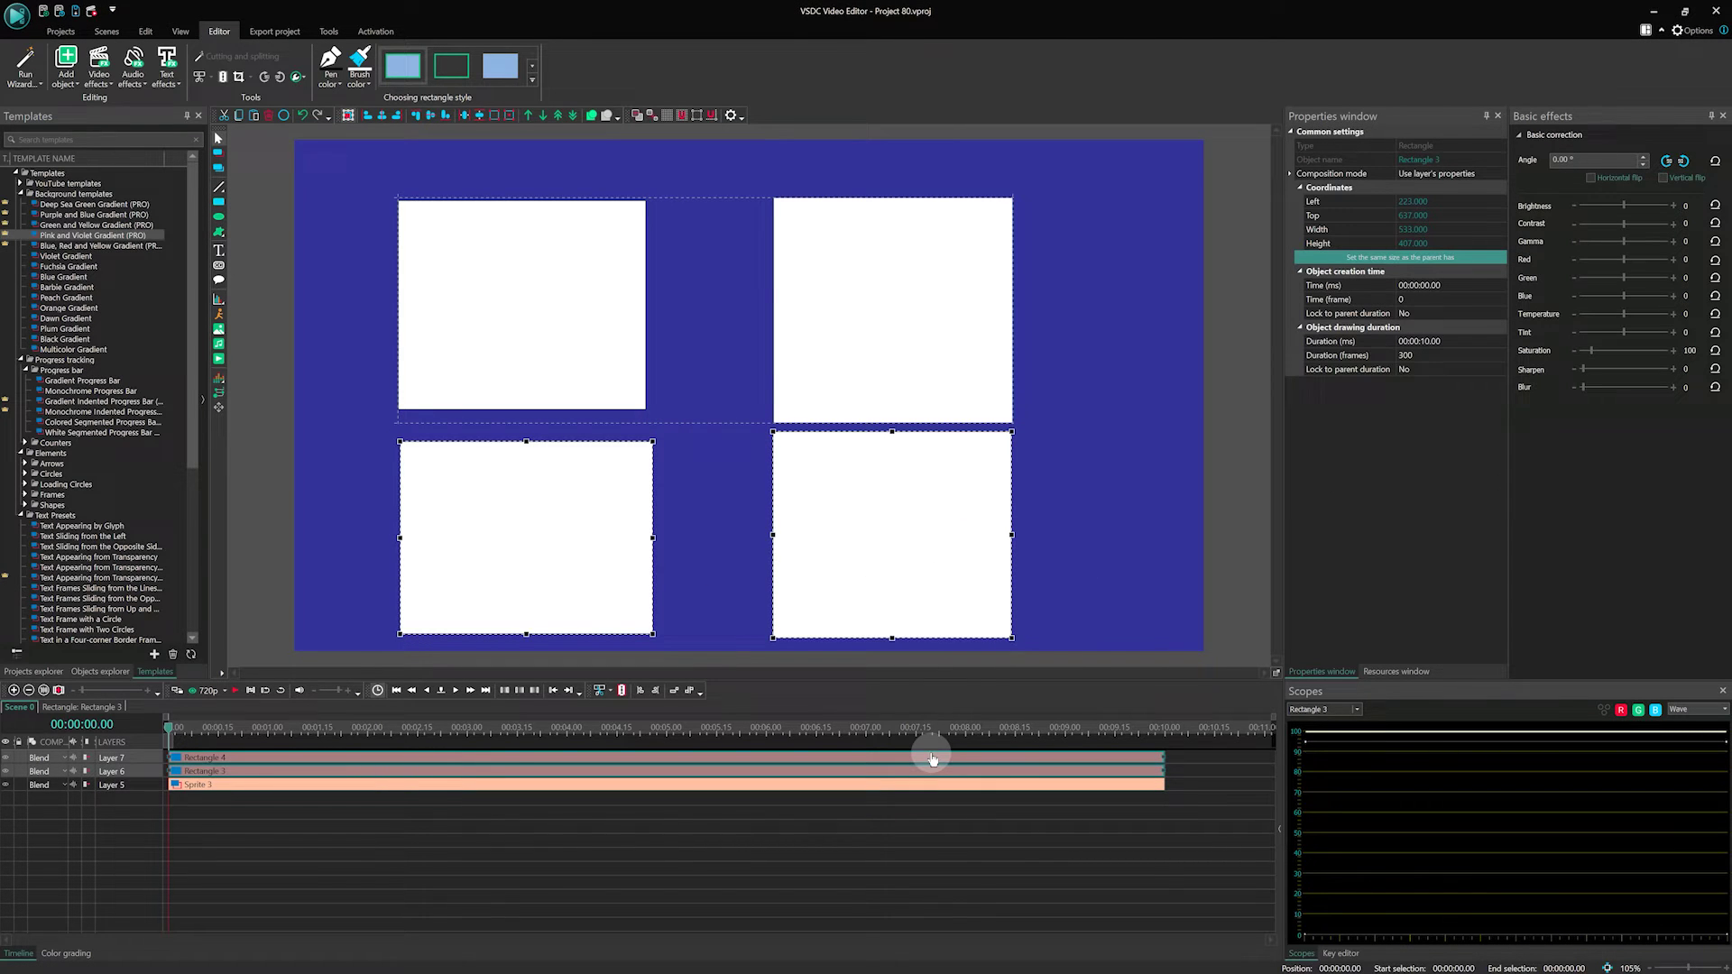
Step: Convert the lower rectangles into Sprite 4 and add a Distort effect of type Wave
right_click(934, 420)
mouse_move(933, 514)
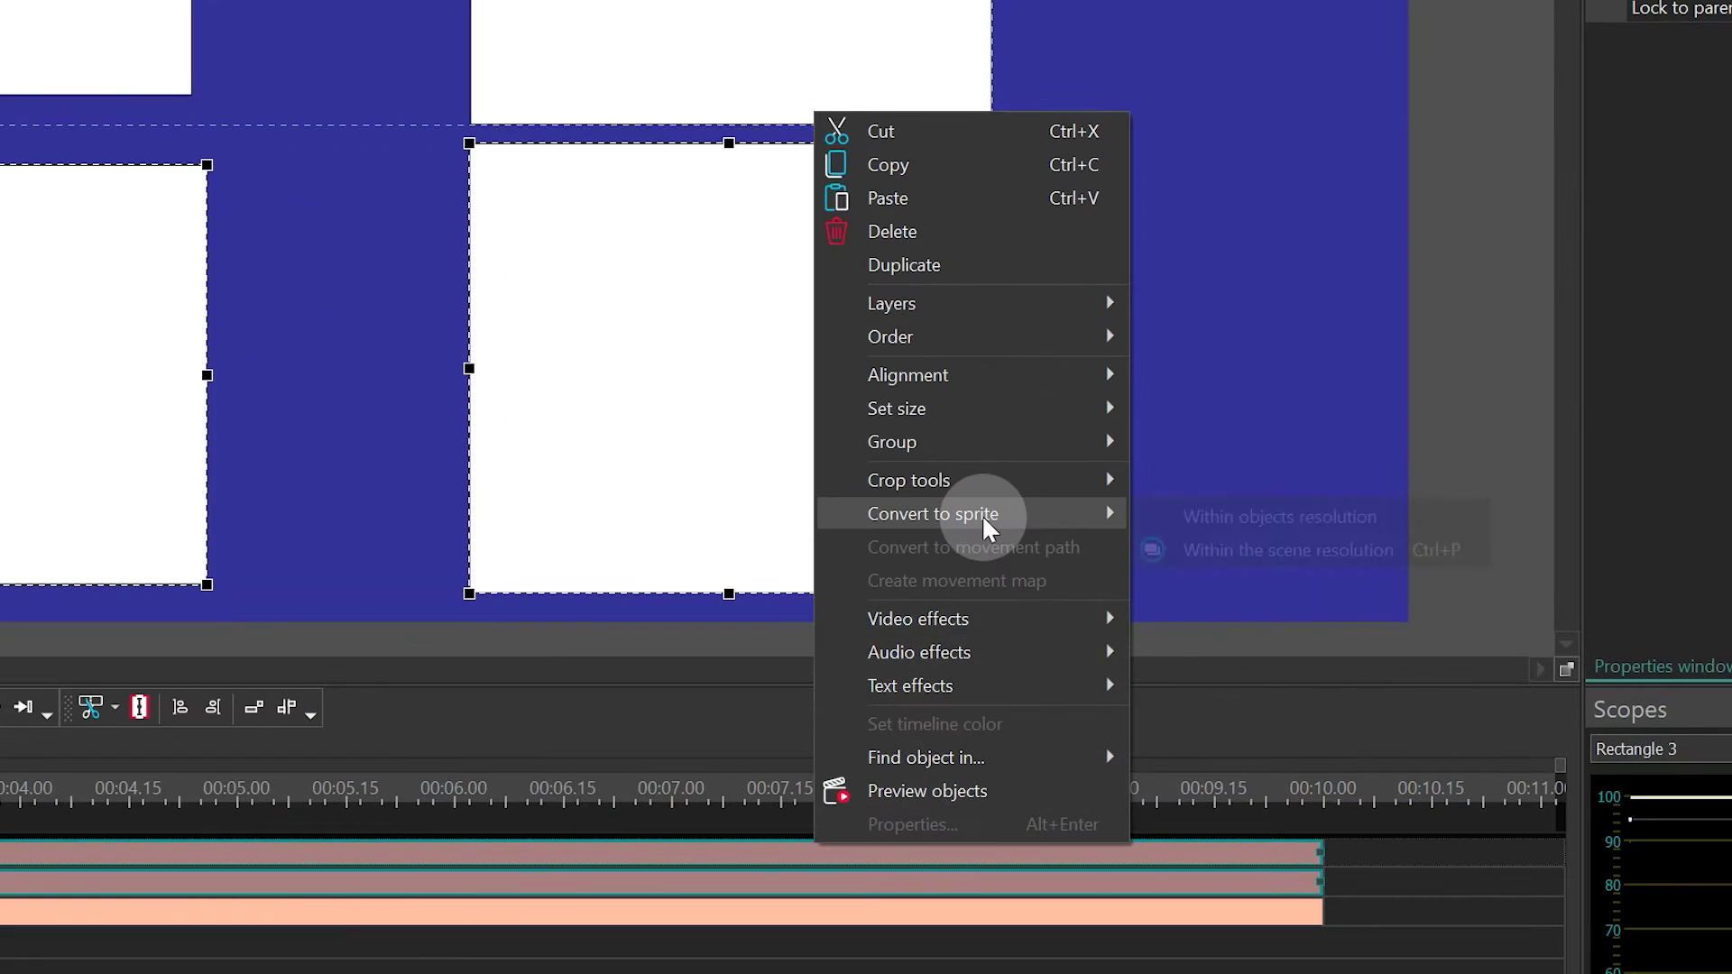
click(1271, 552)
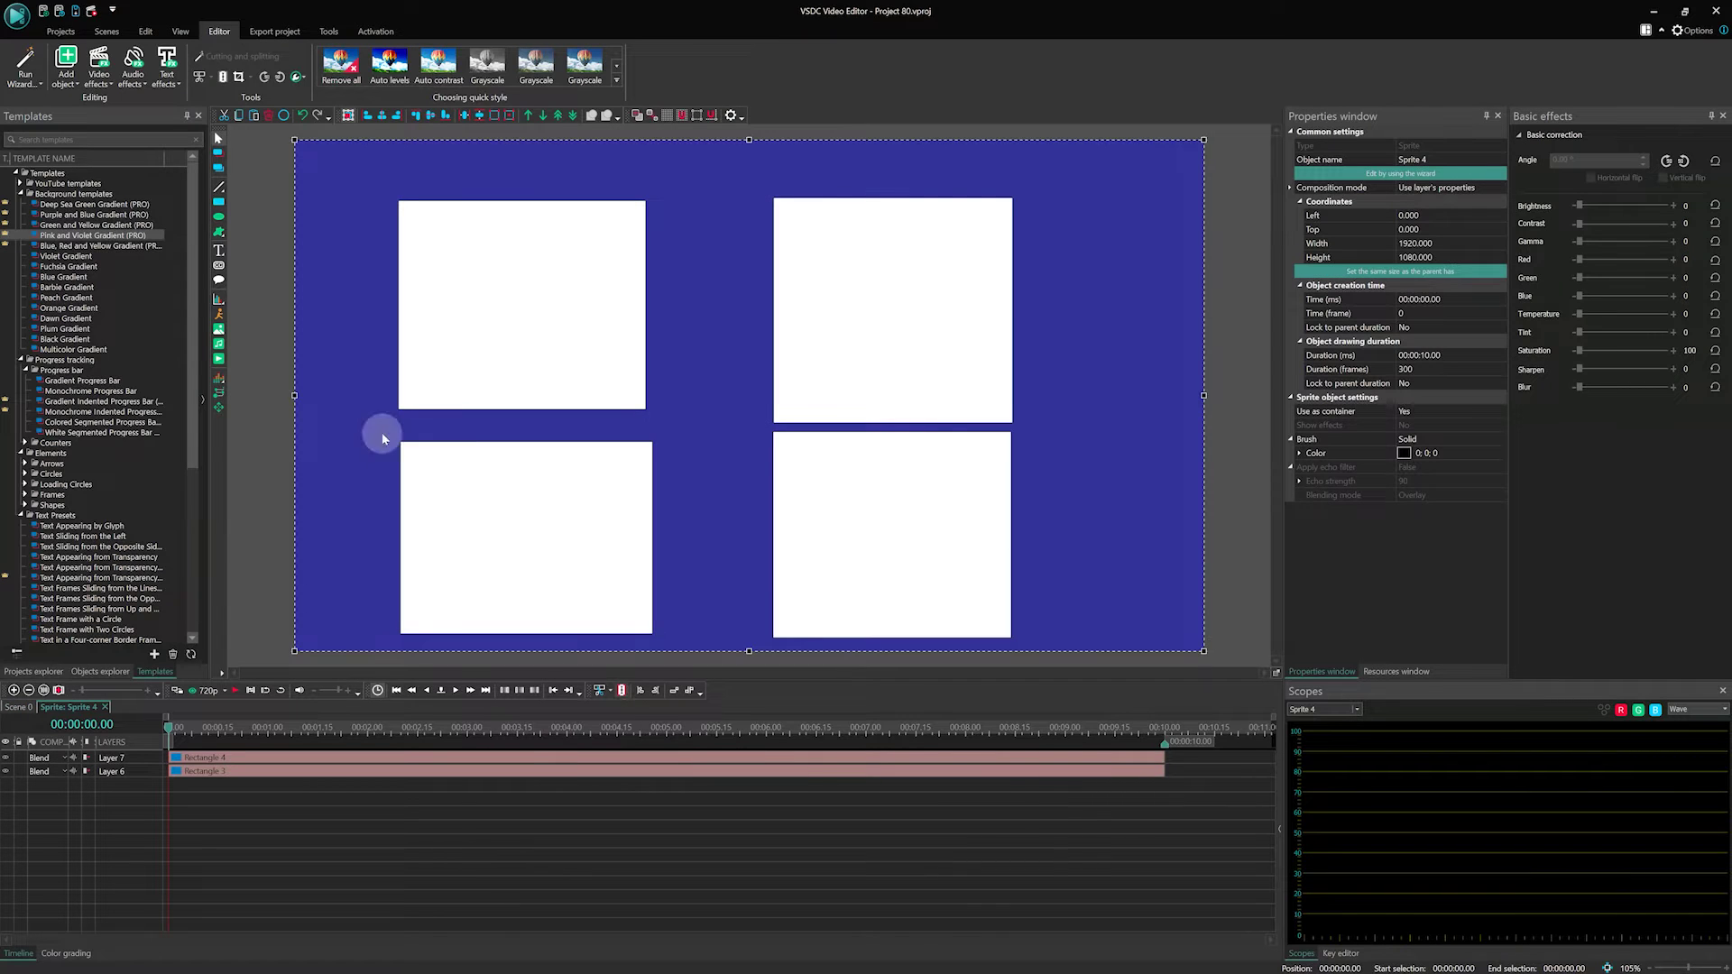
click(102, 77)
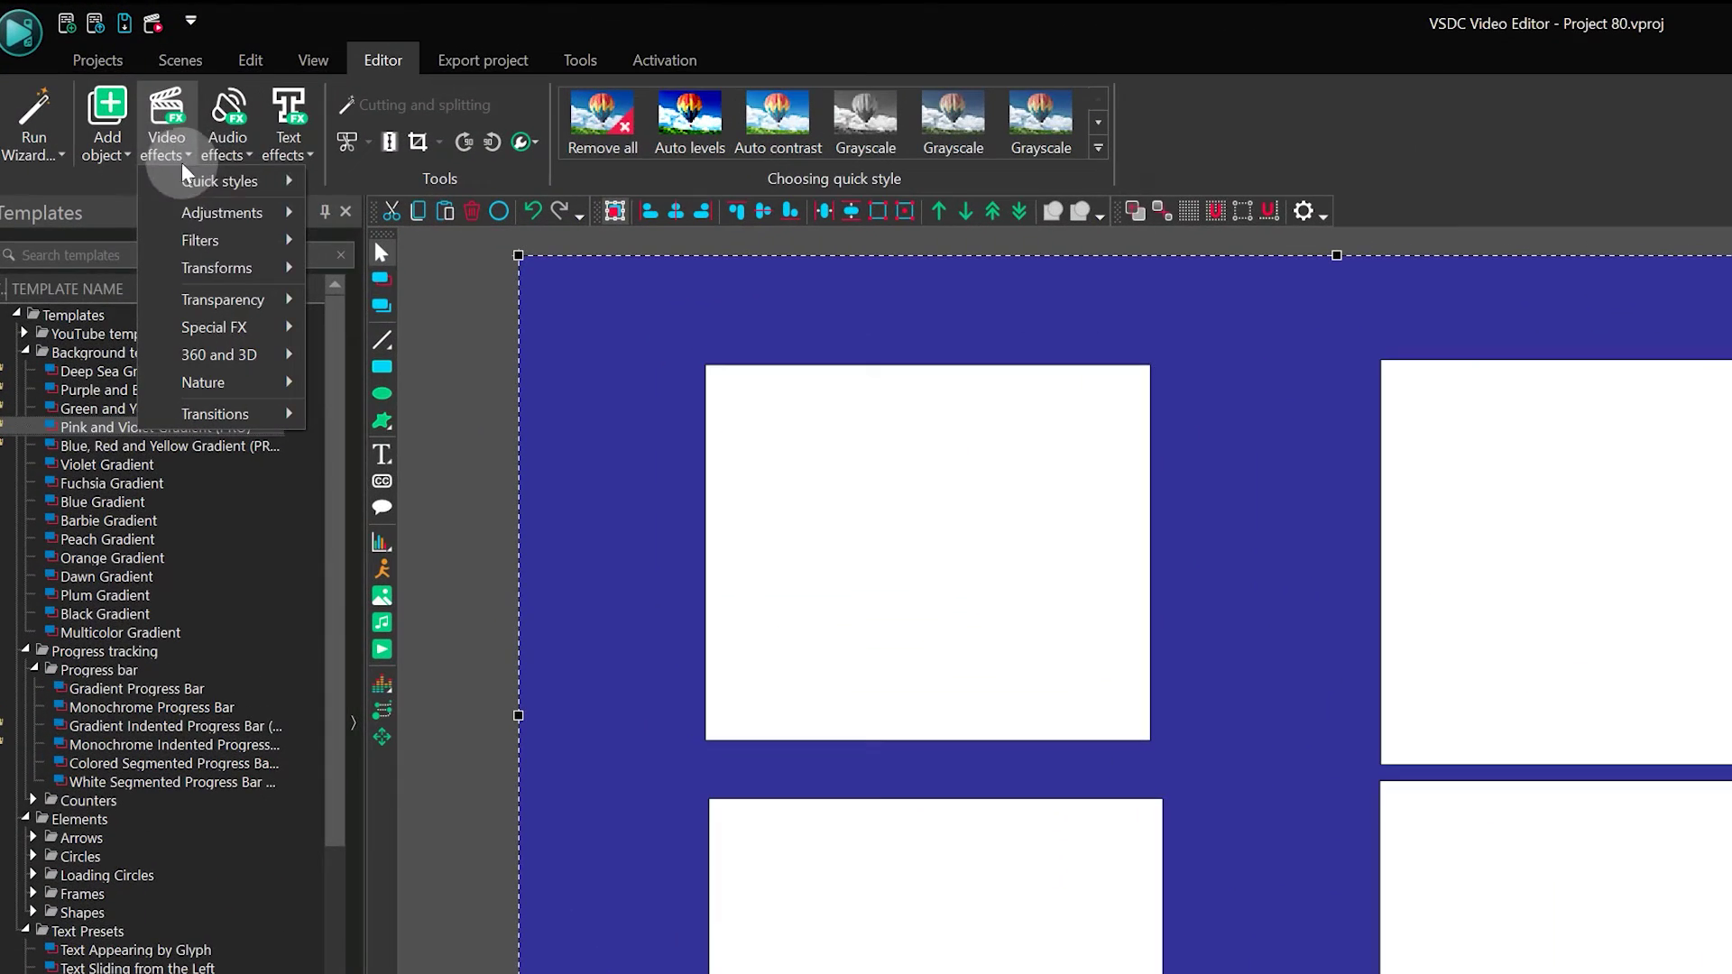
mouse_move(217, 268)
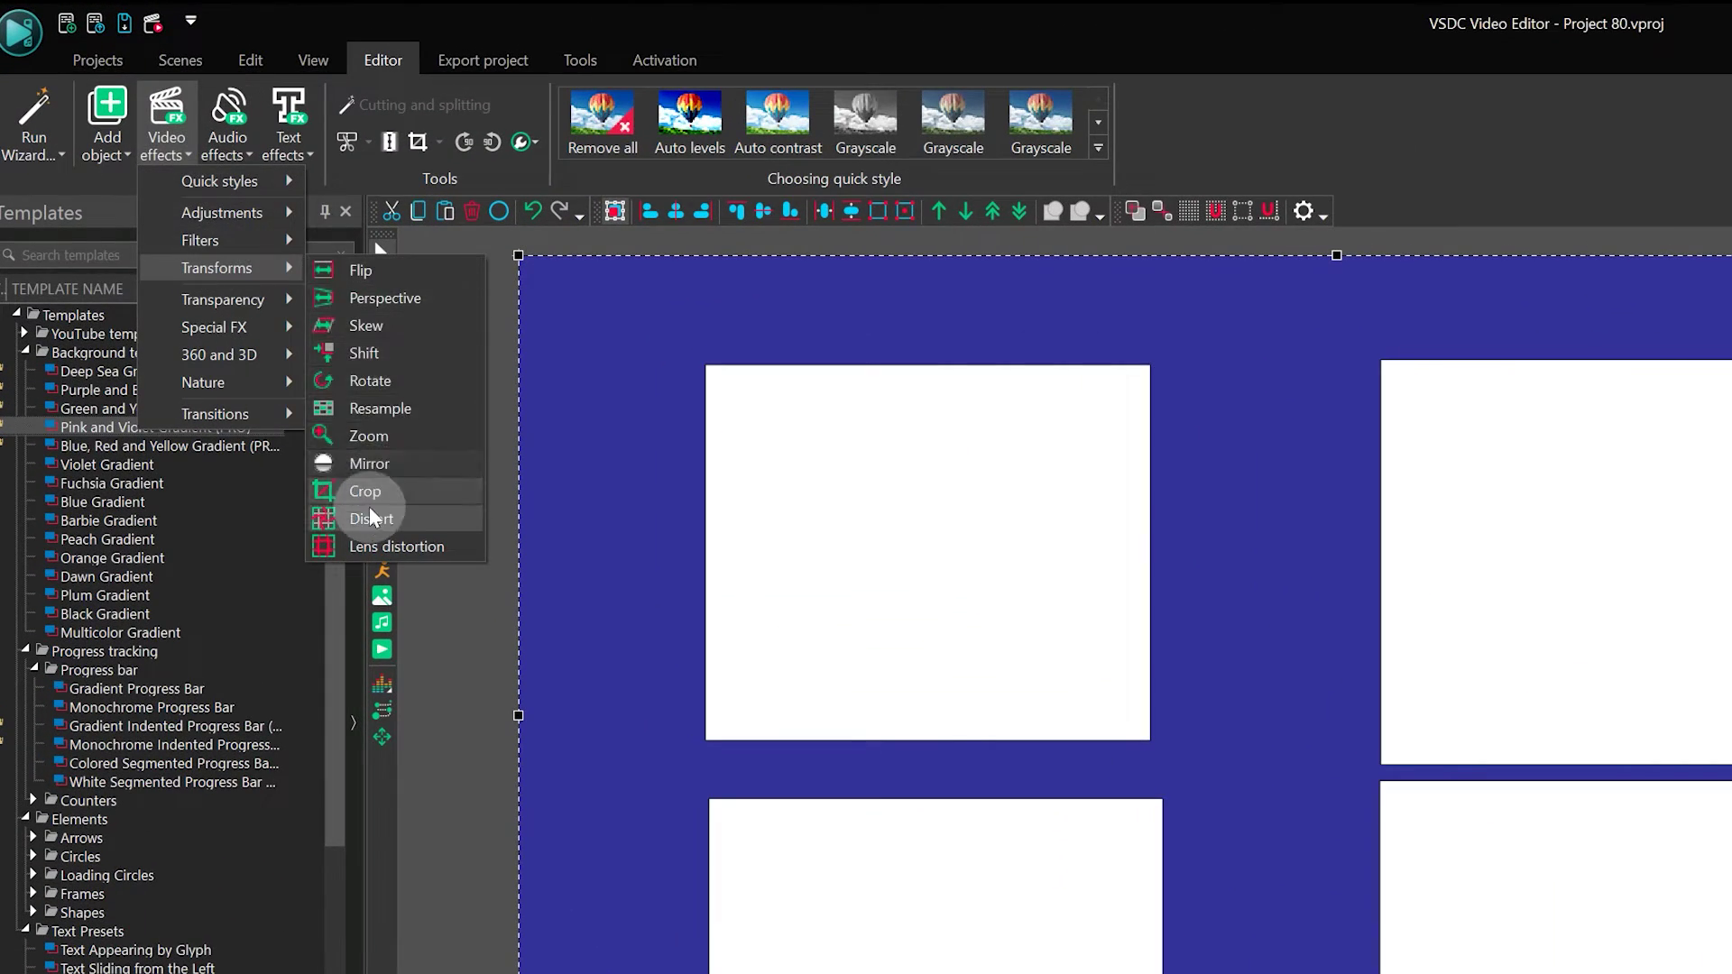
click(369, 493)
click(992, 557)
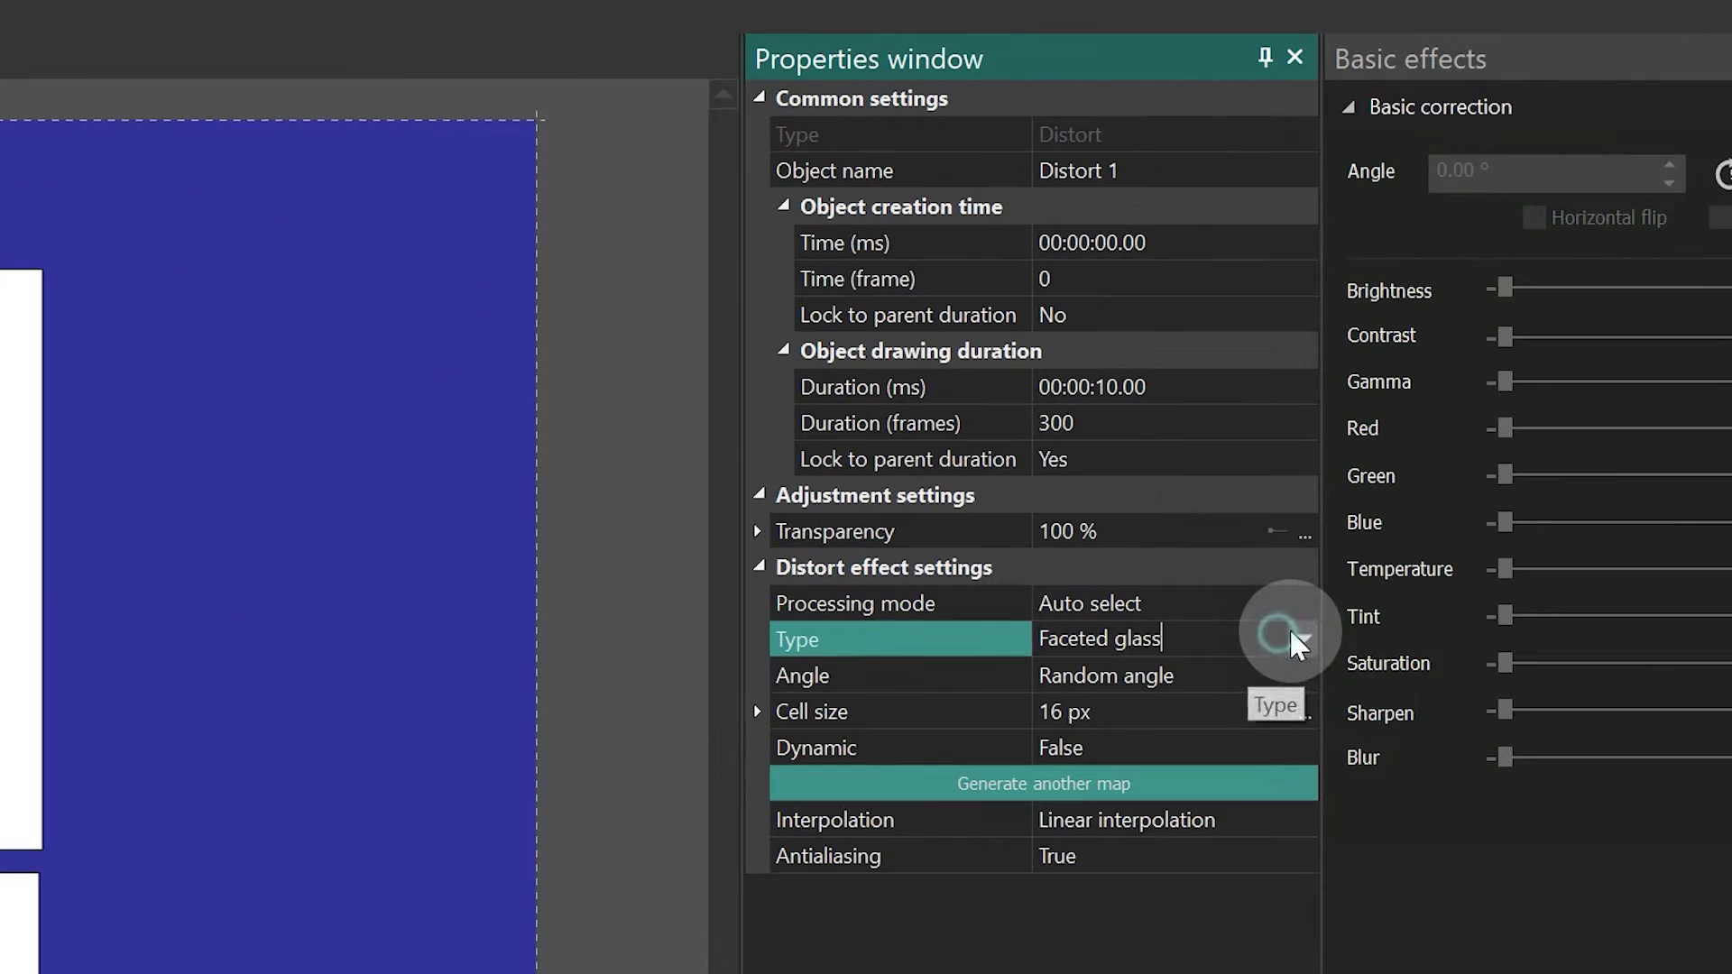
click(1501, 343)
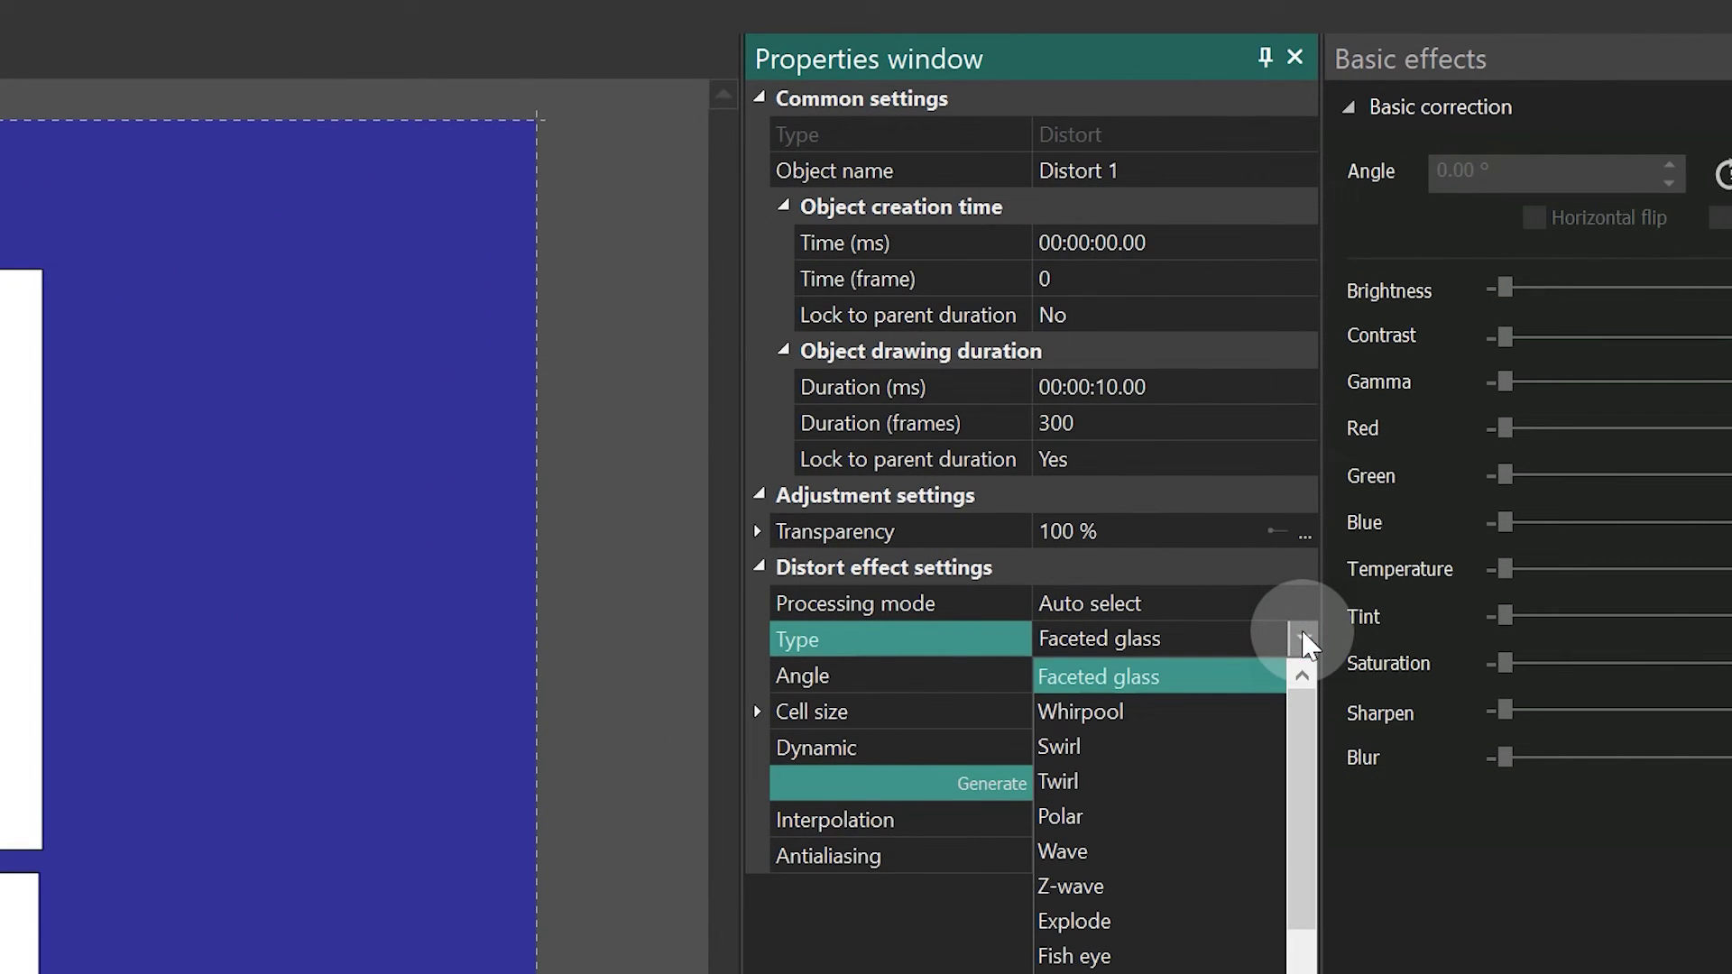
click(1077, 852)
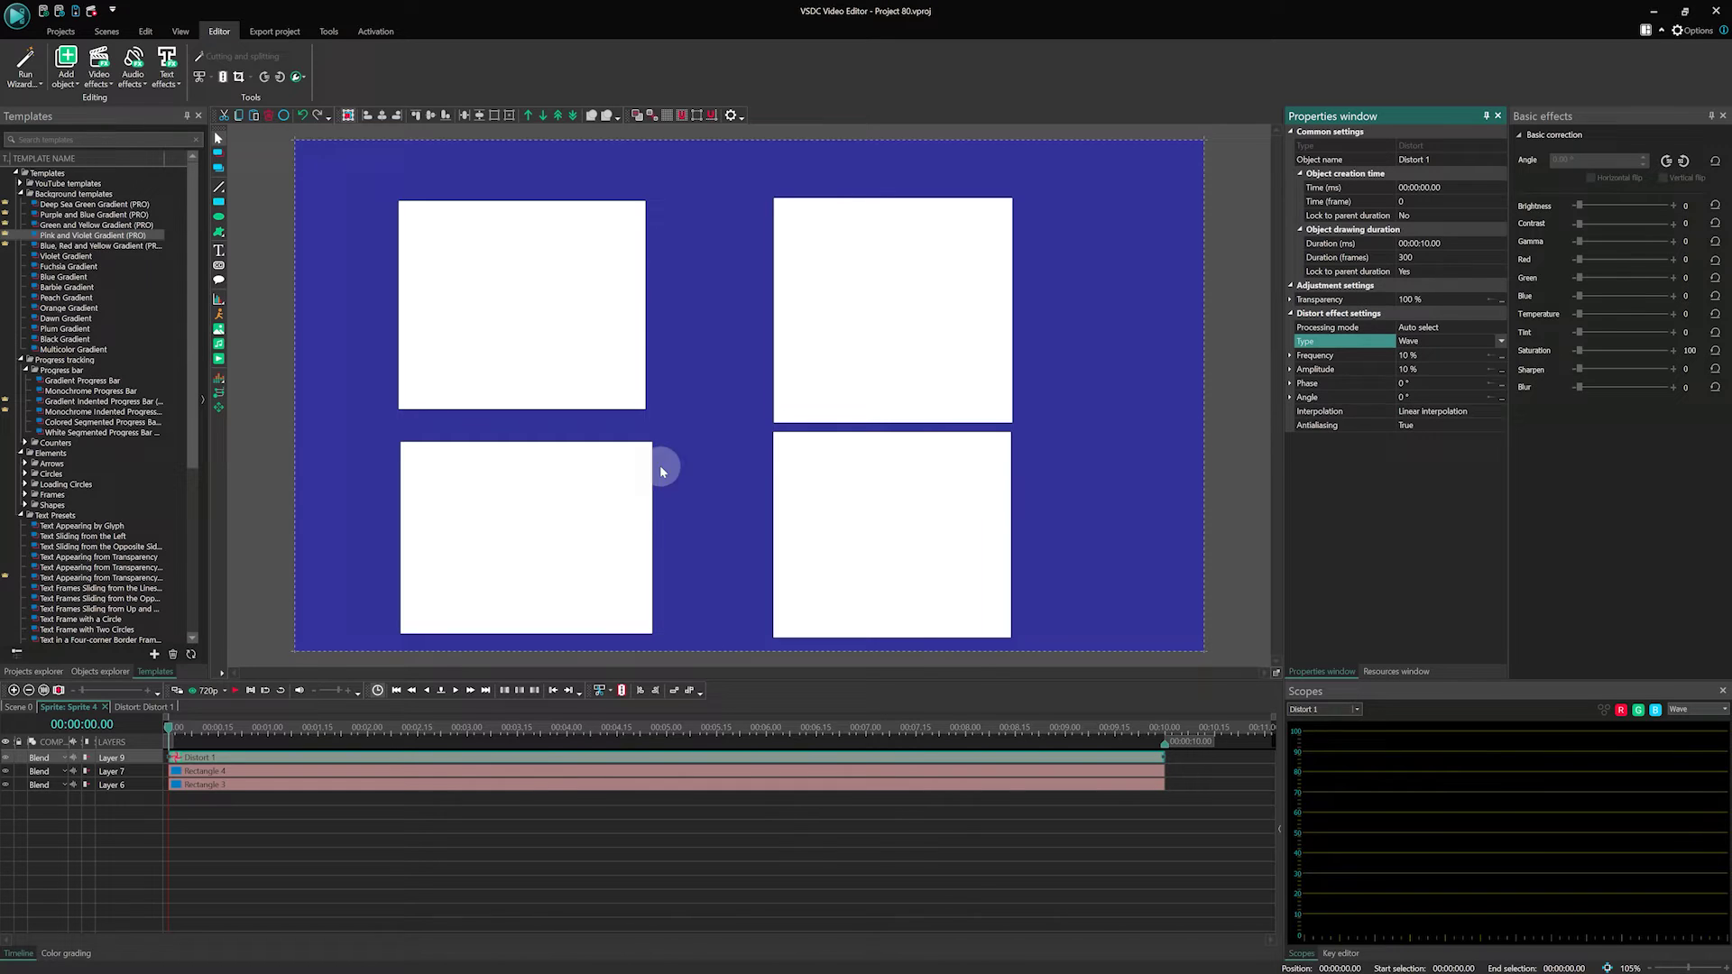
Step: Set Sprite 4's Use as container to No, Show effects to Yes and Brush to Transparent
click(23, 708)
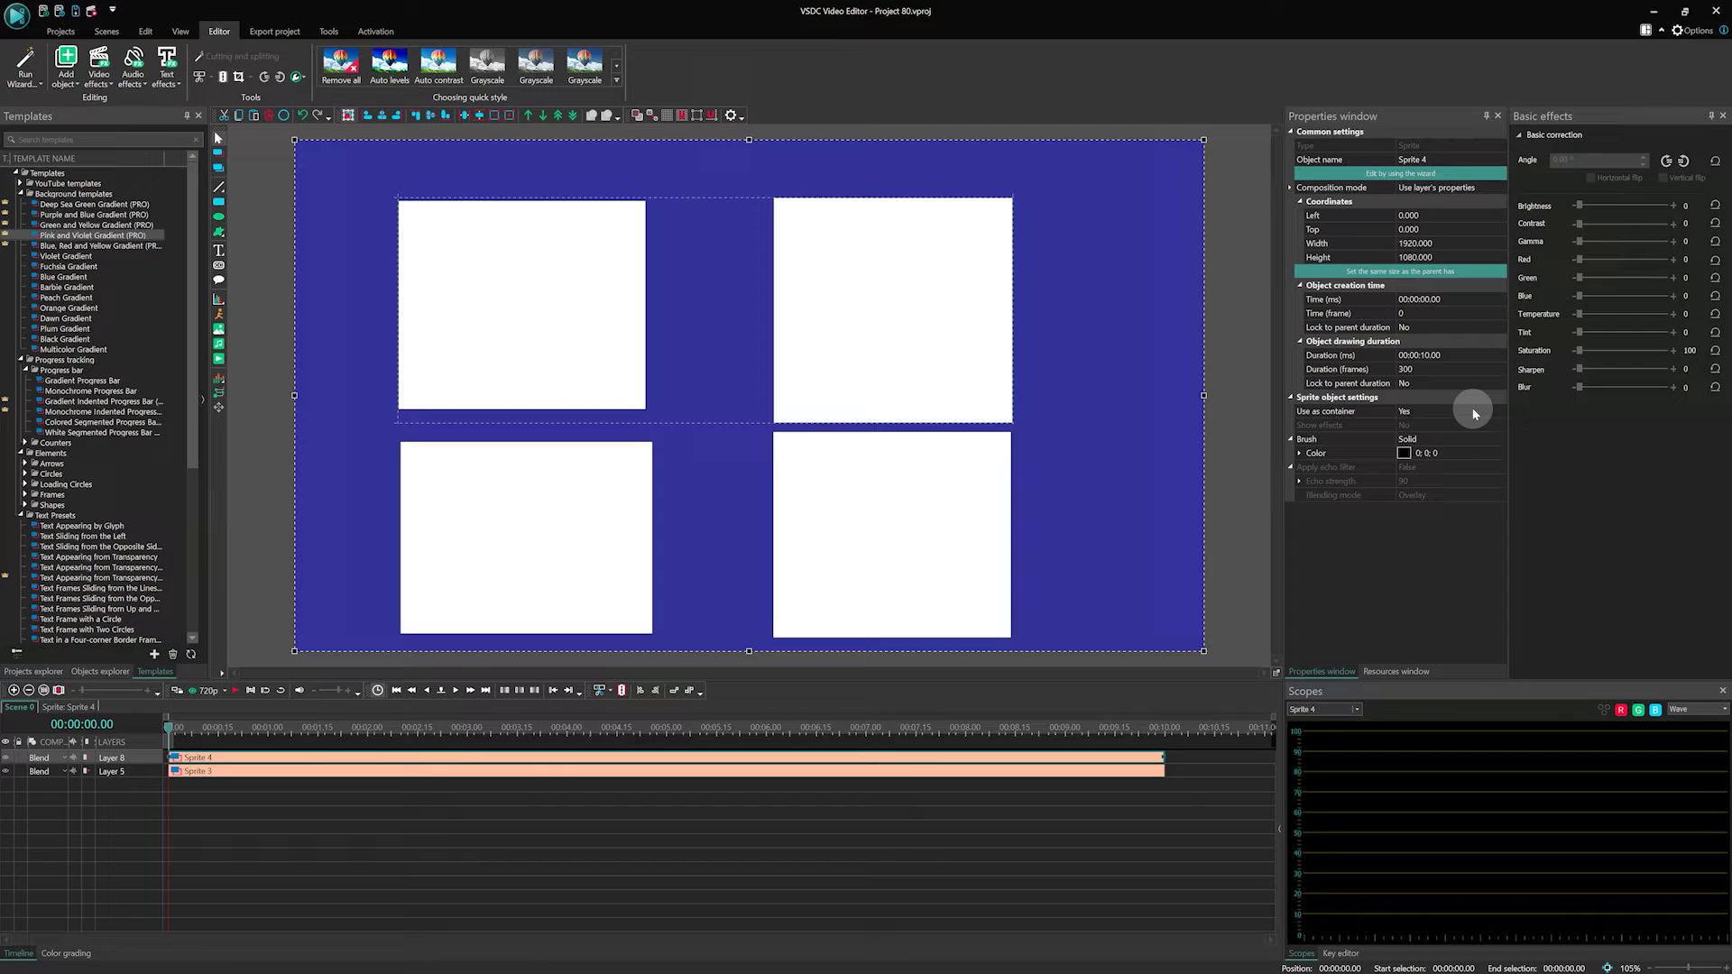
click(1477, 409)
click(1509, 367)
click(1377, 411)
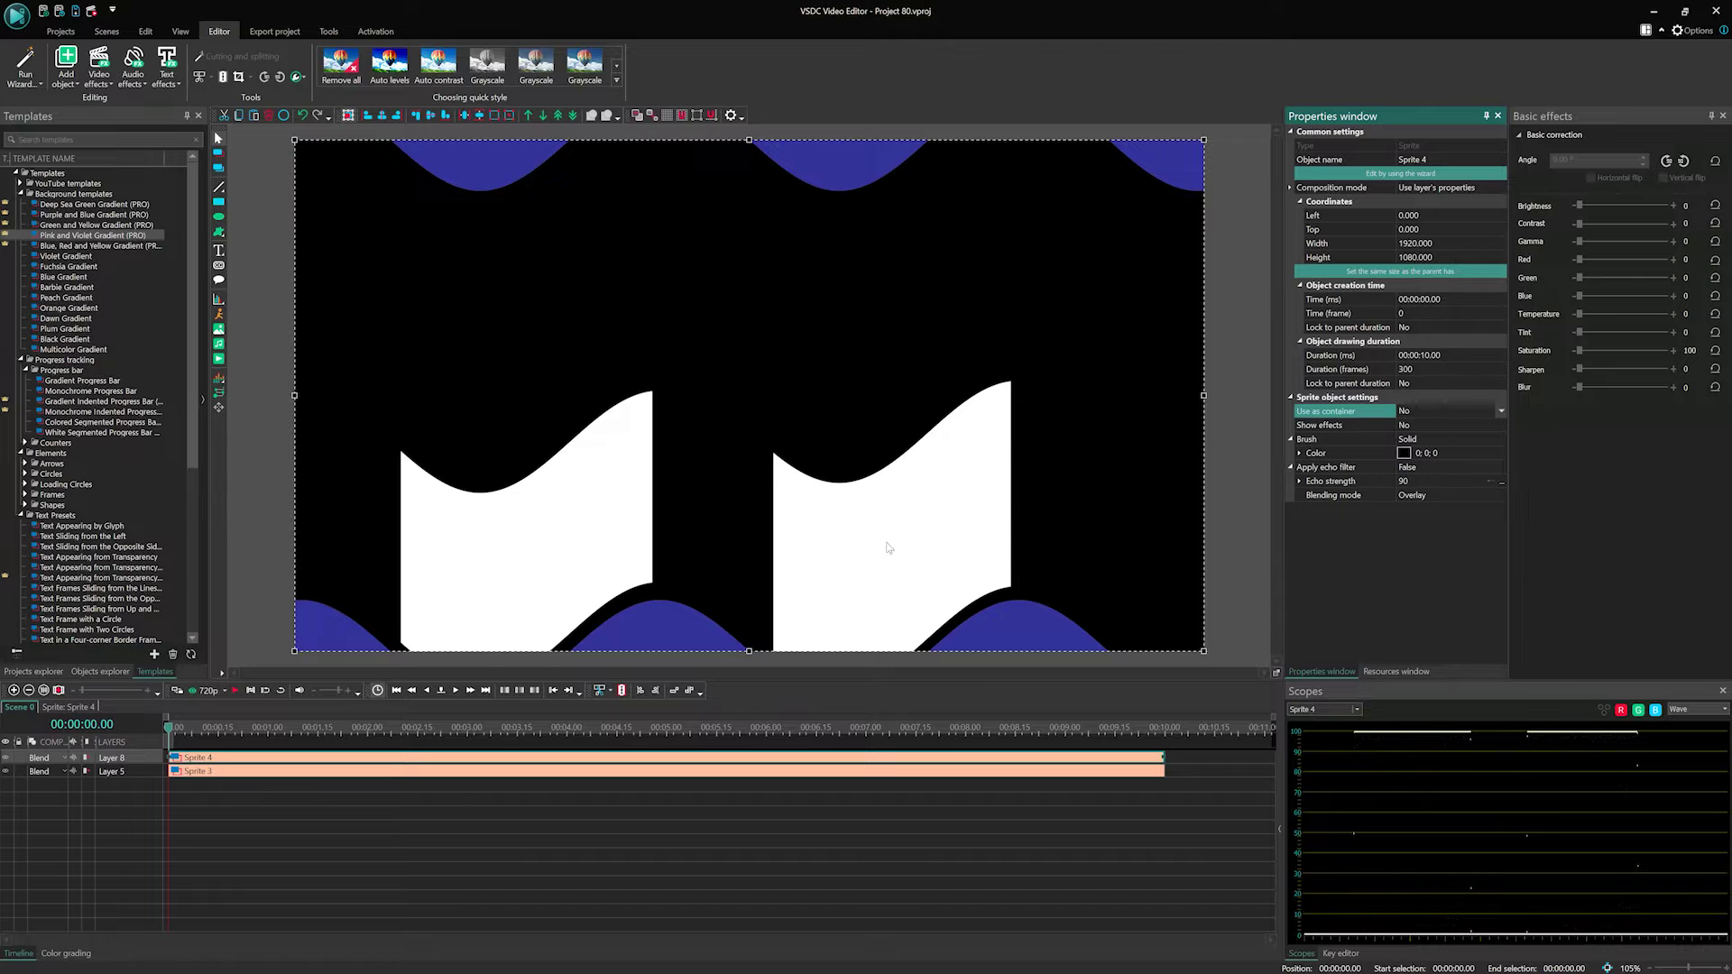
double_click(376, 762)
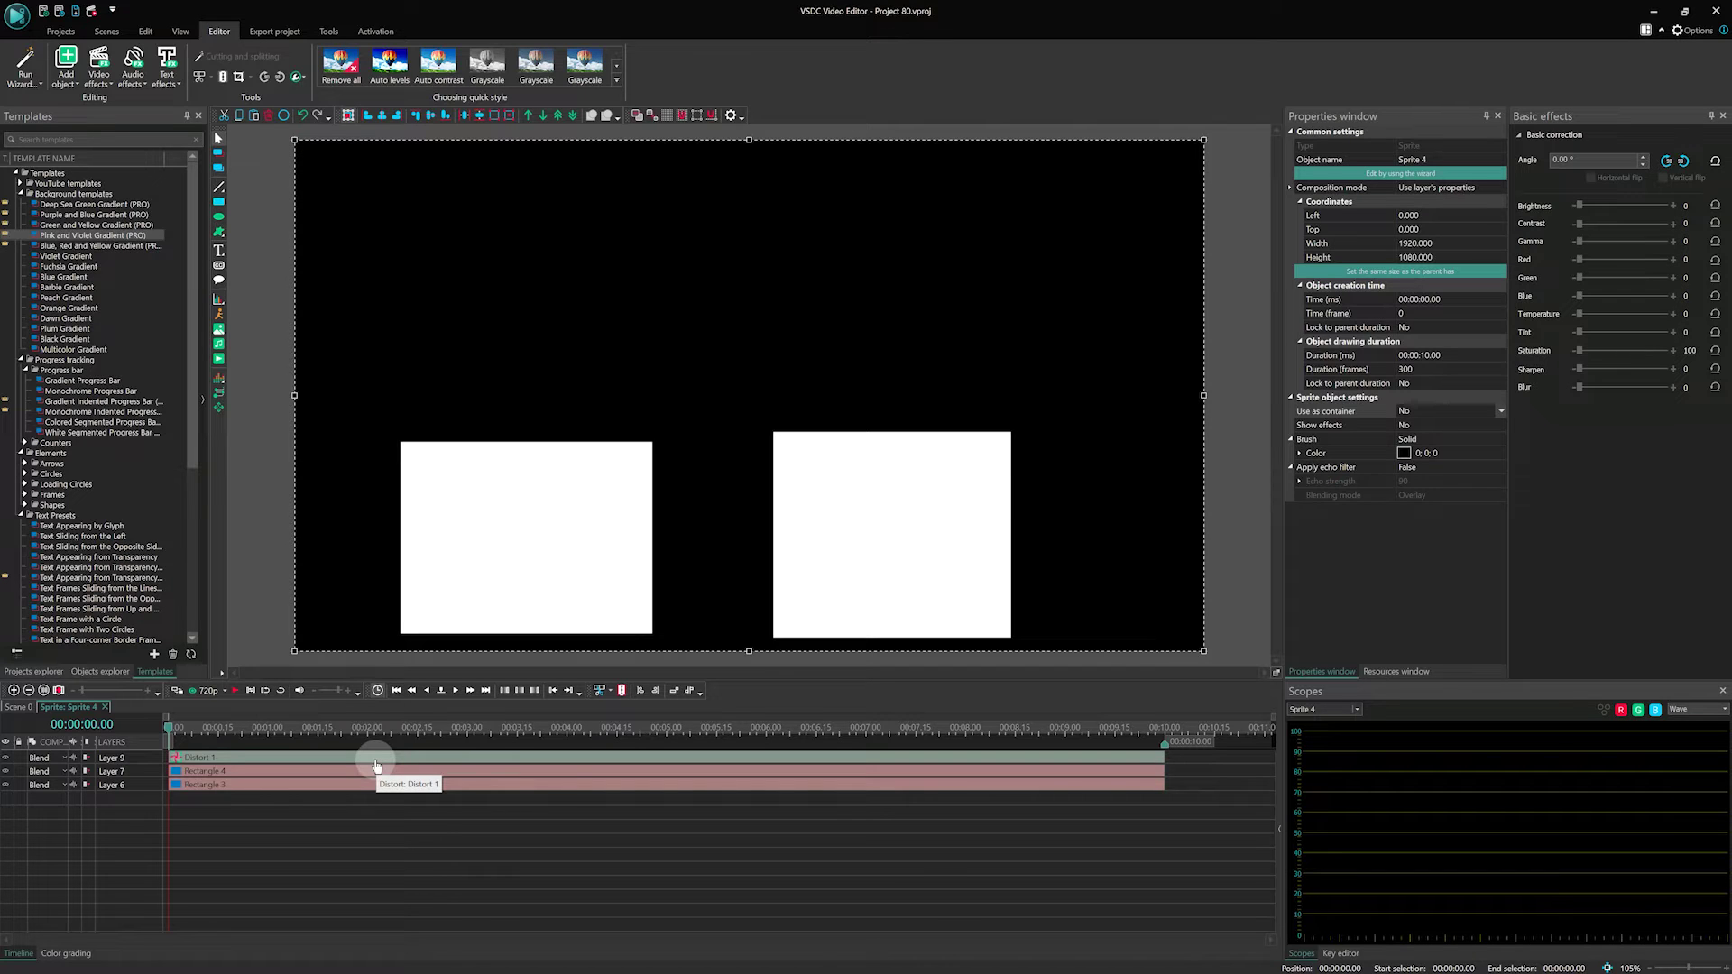
click(1409, 424)
double_click(1436, 425)
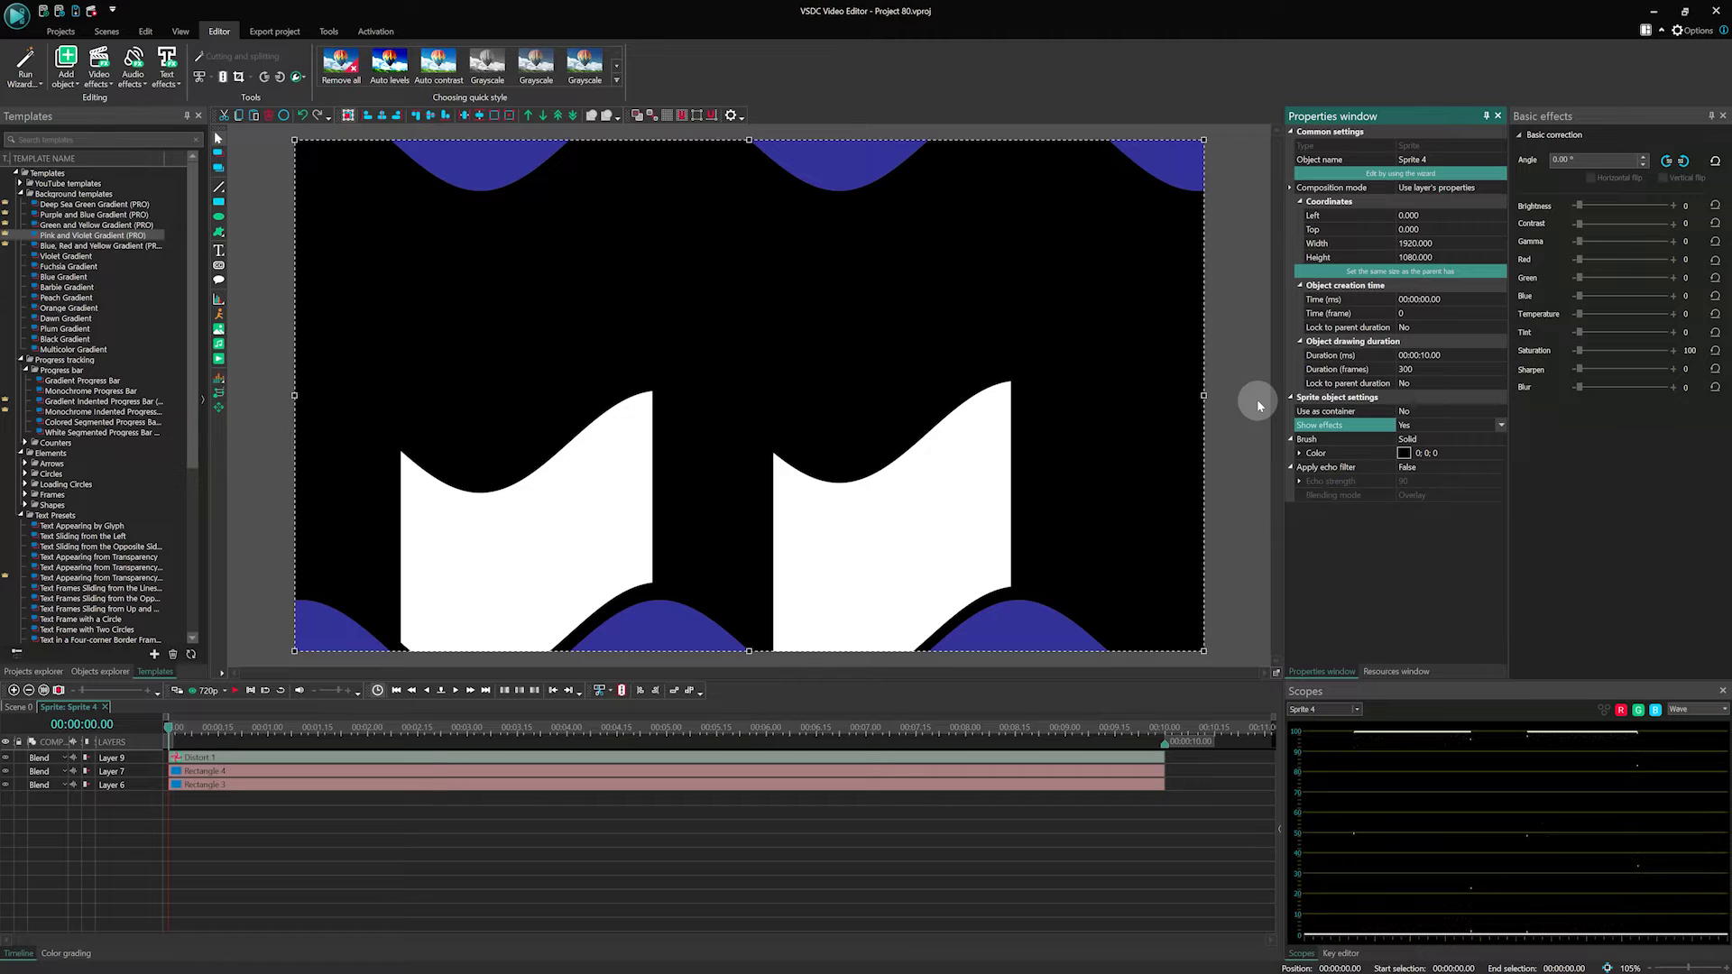
click(1501, 438)
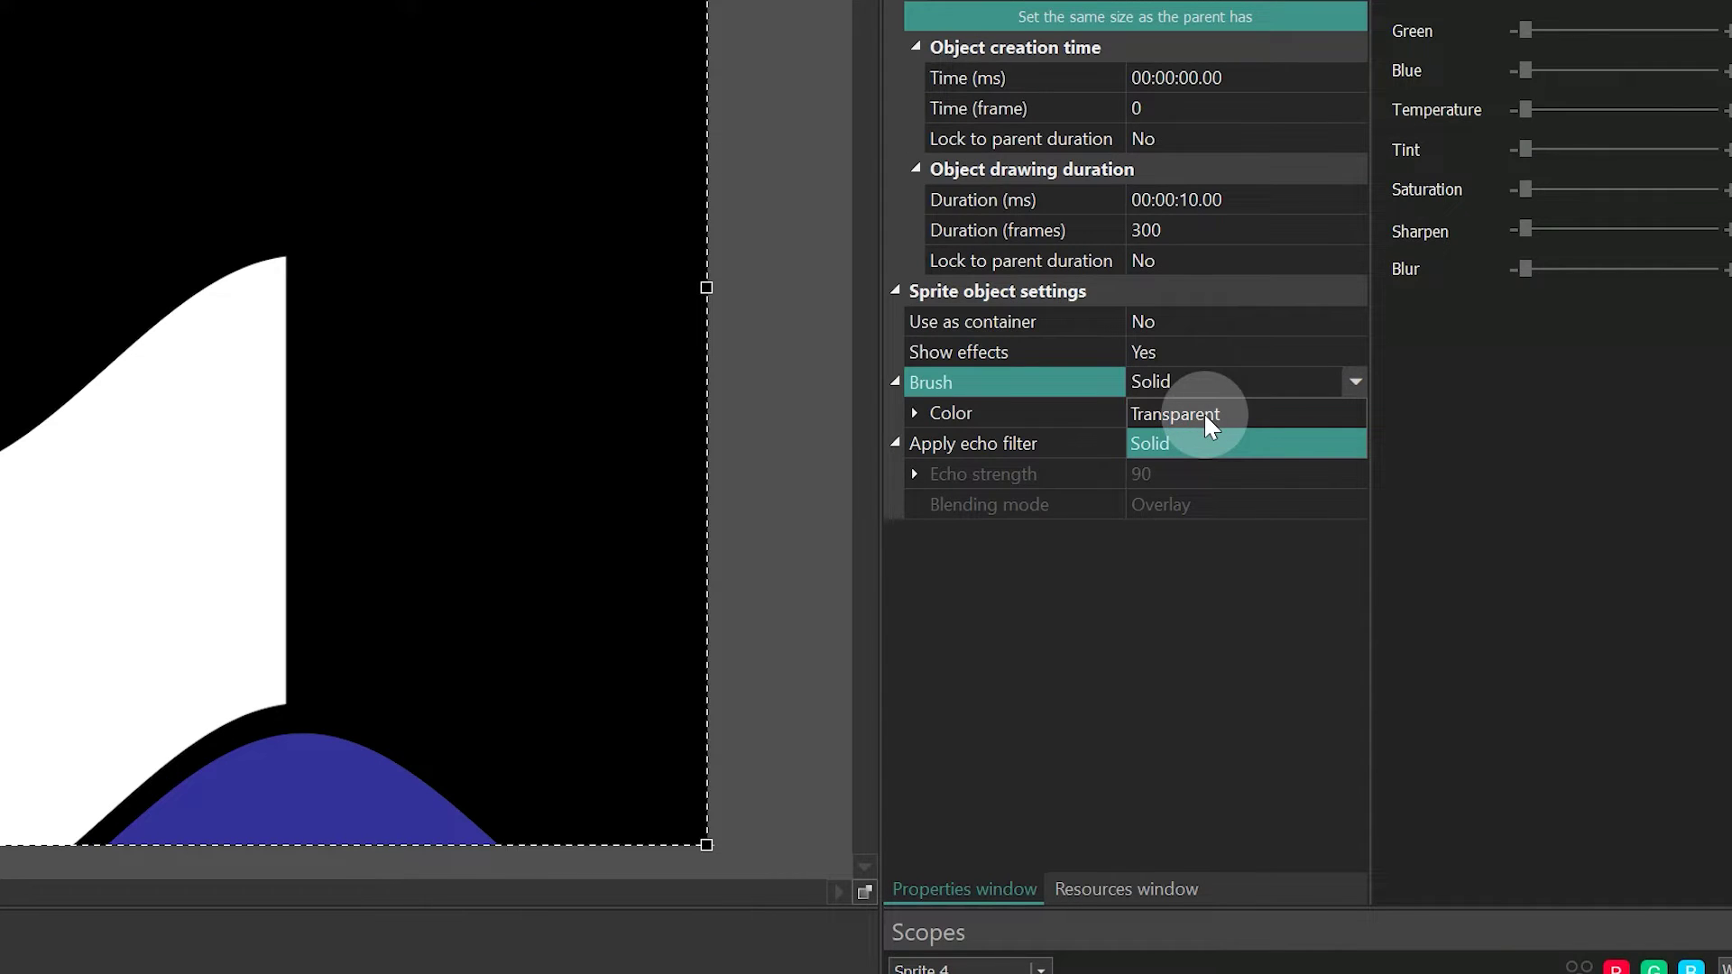
click(1205, 417)
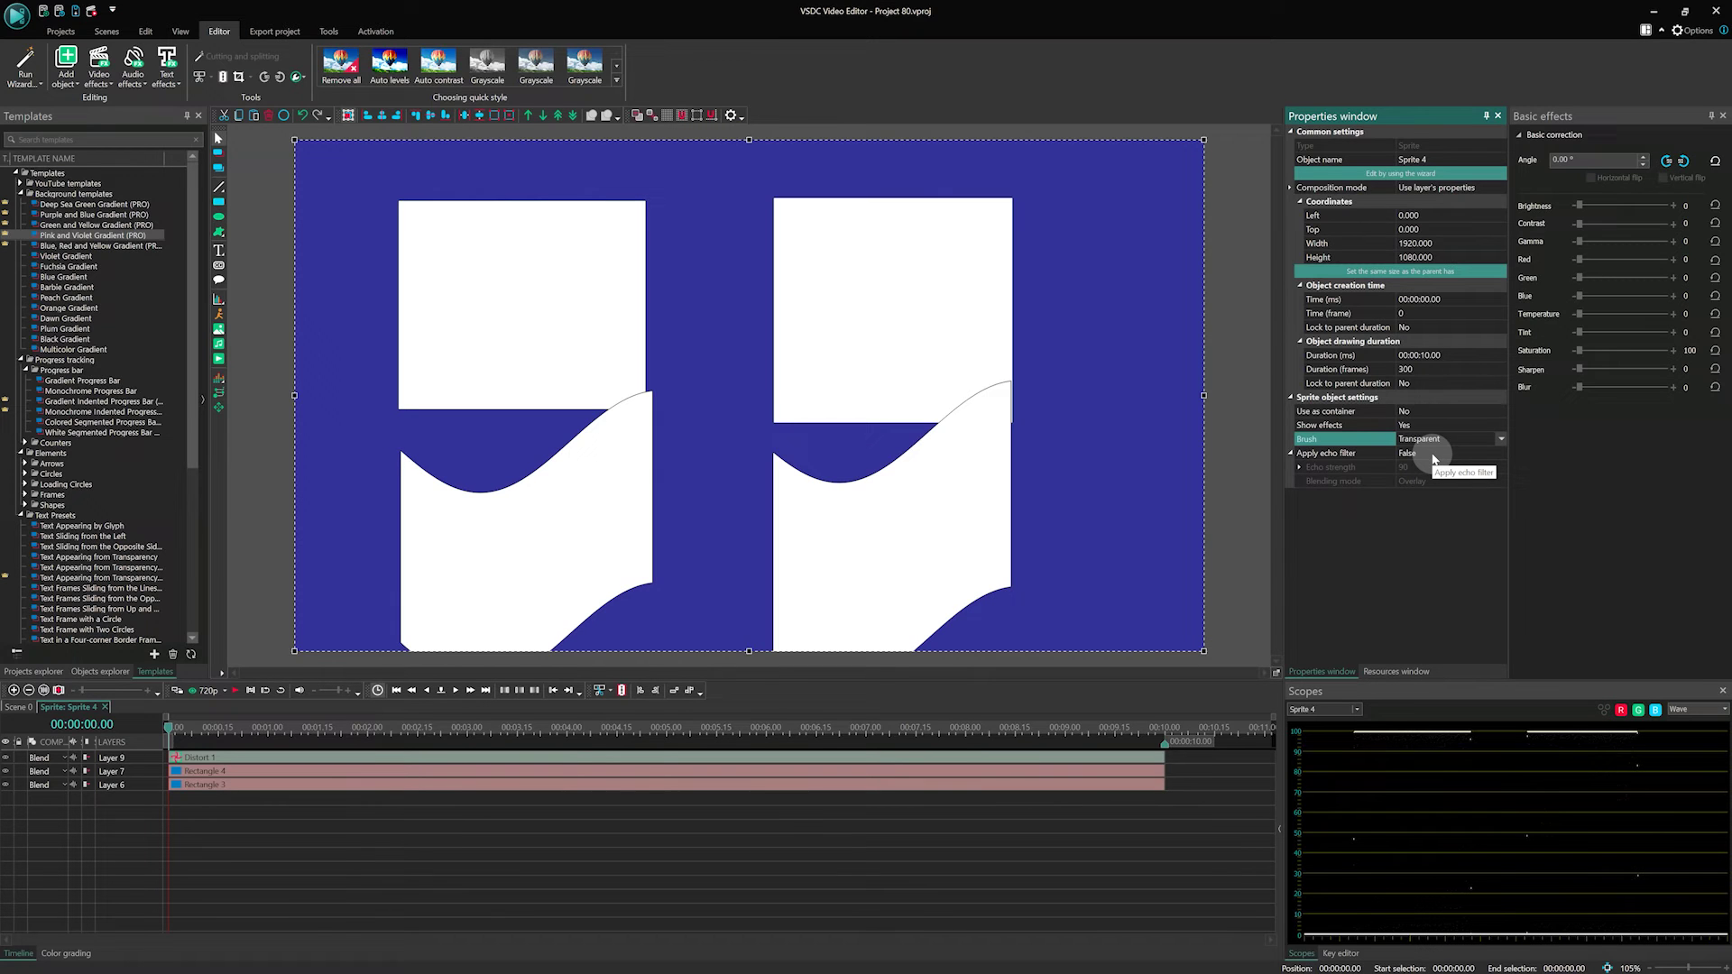
Step: Add a second Distort effect inside Sprite 3
click(375, 759)
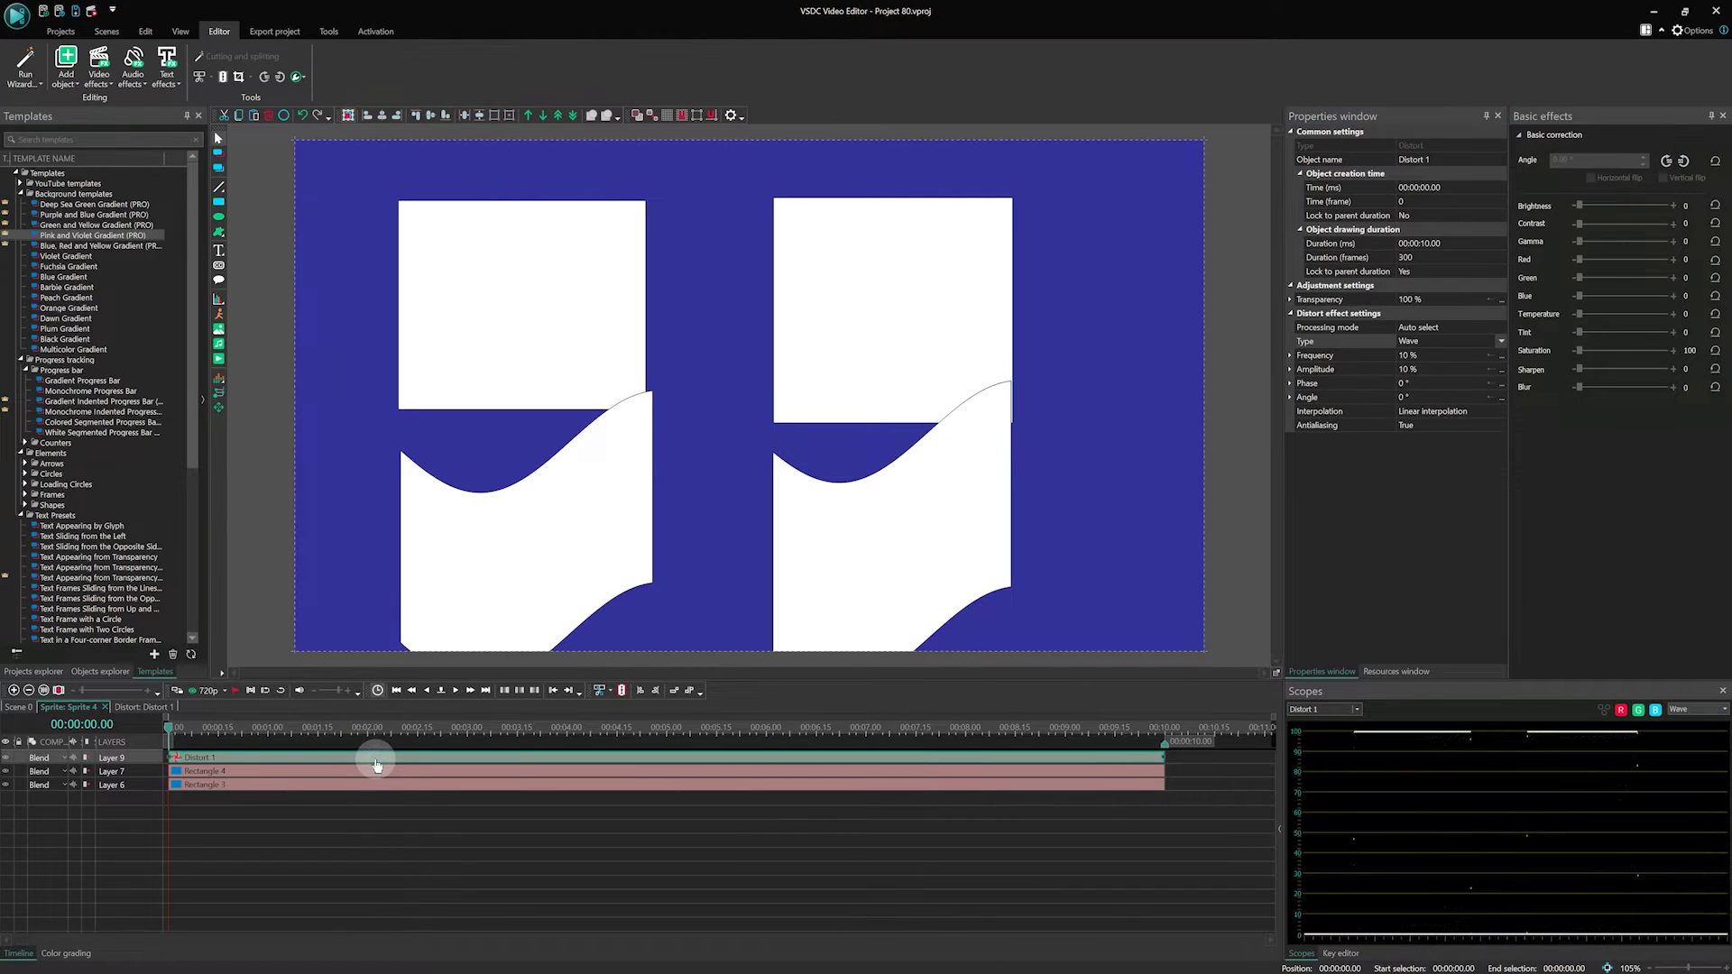
right_click(376, 760)
click(418, 461)
click(16, 706)
double_click(193, 787)
right_click(193, 791)
click(271, 762)
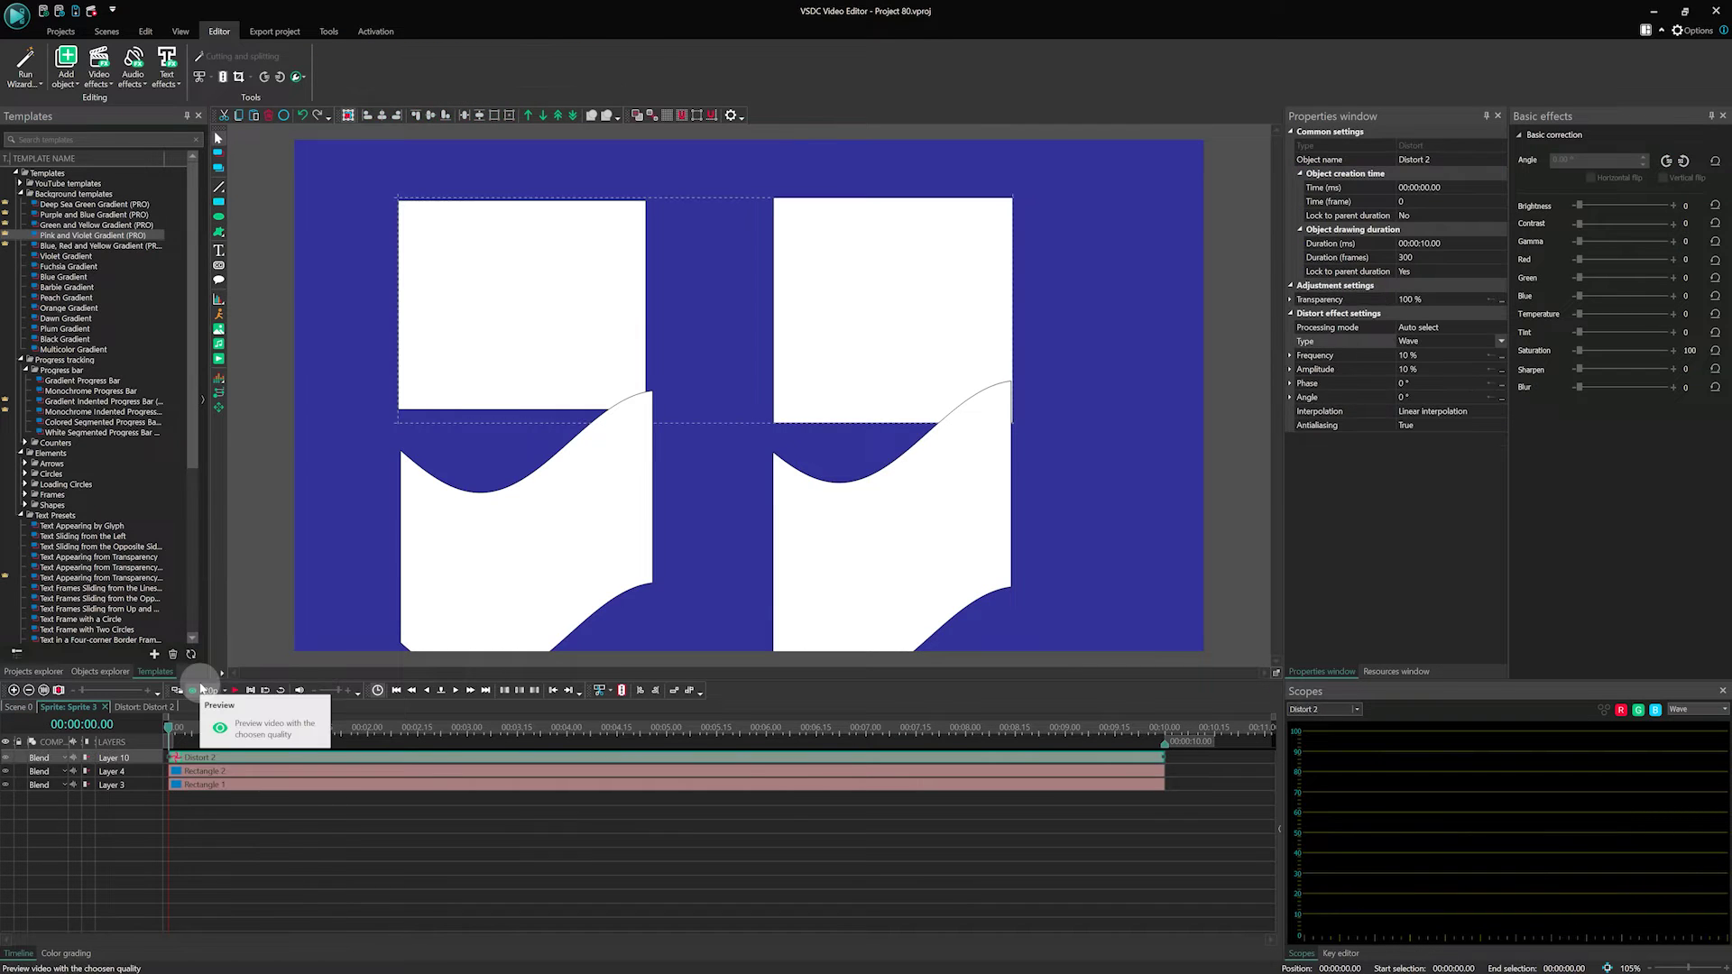
Step: Set Sprite 3's Show effects to Yes and Brush to Transparent
click(23, 708)
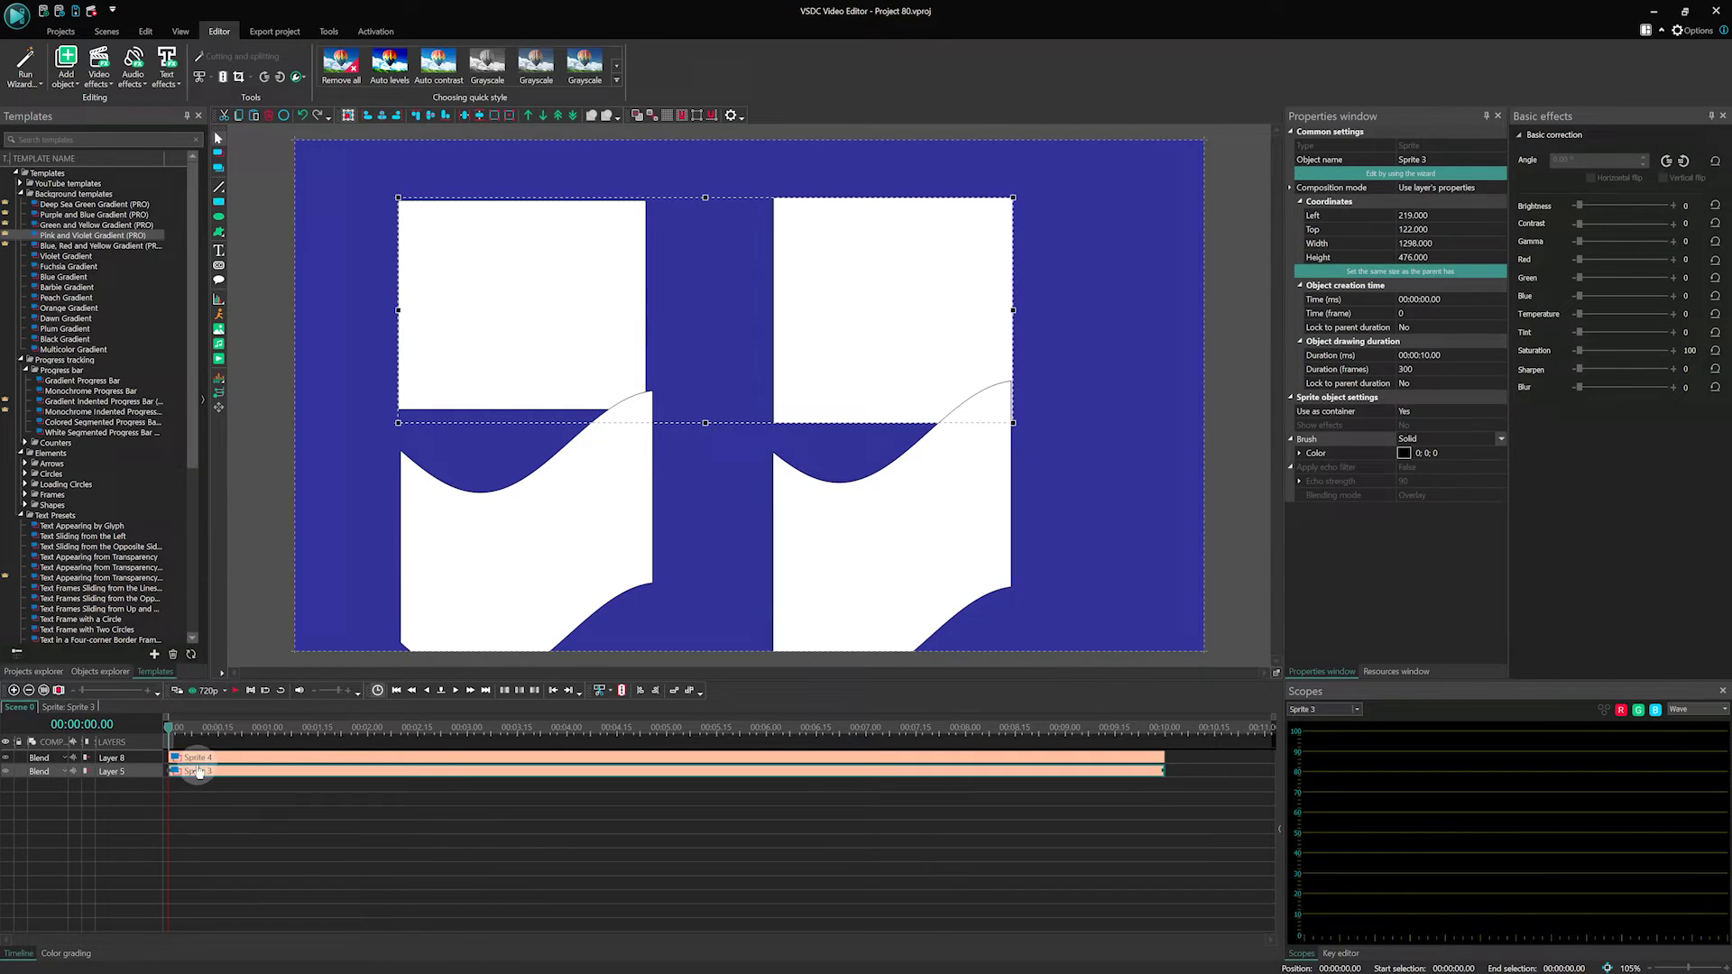
click(1488, 411)
click(1393, 625)
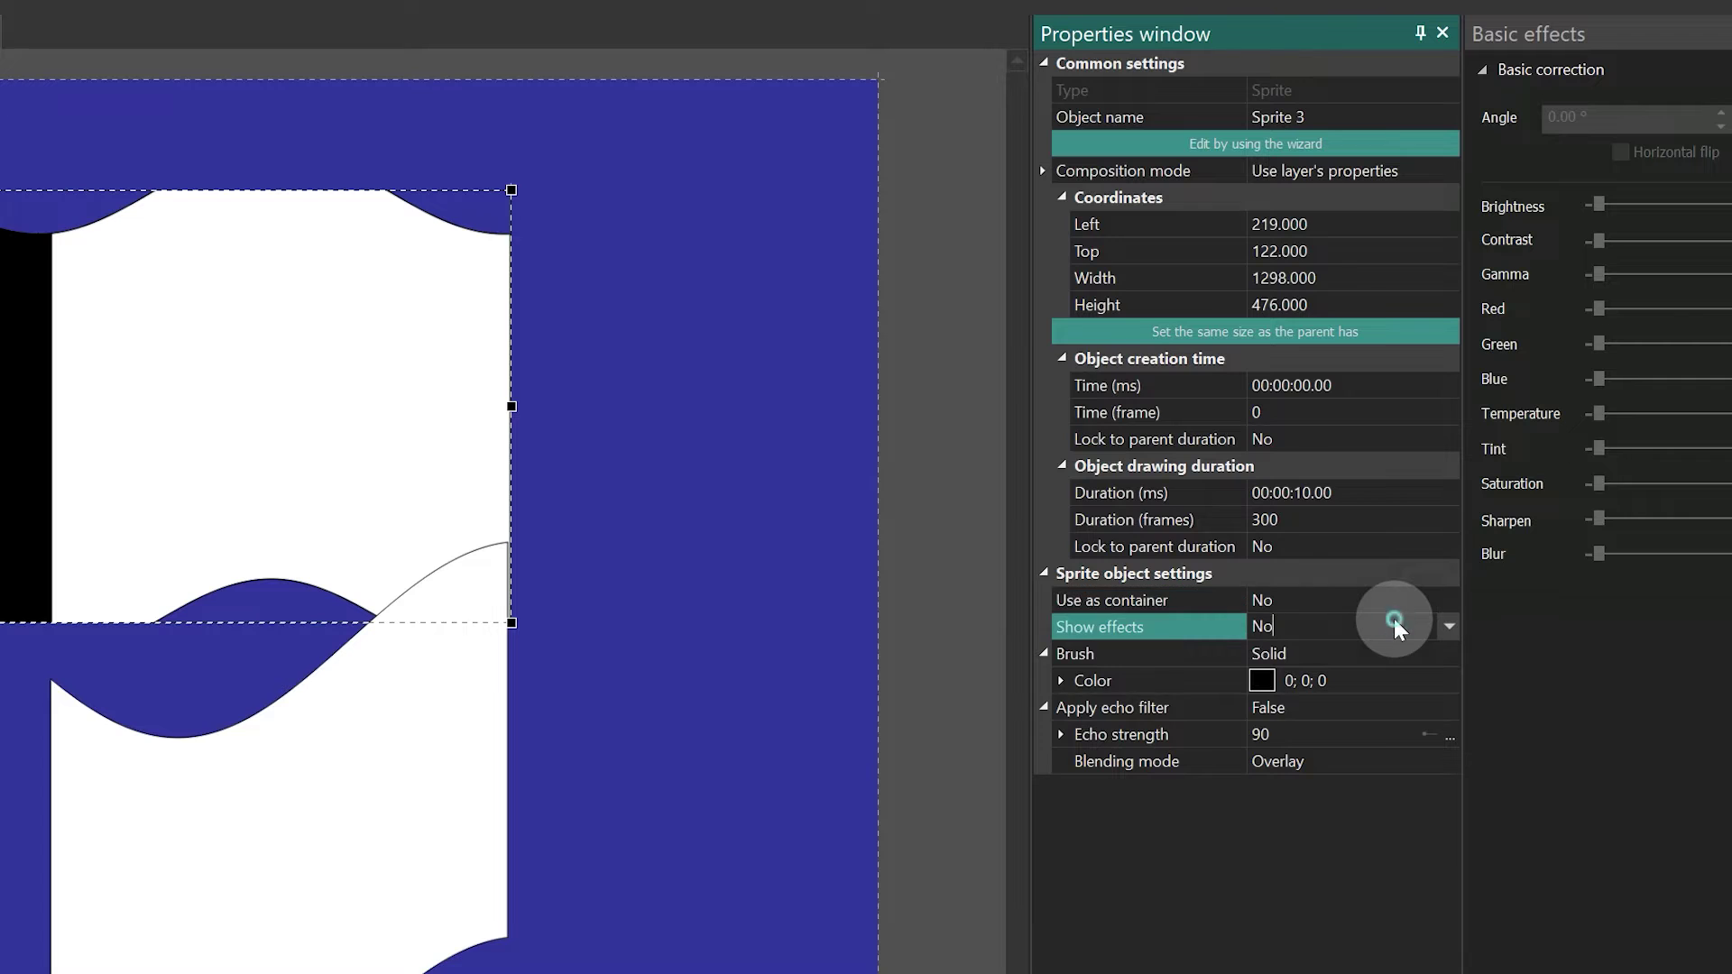
double_click(1358, 629)
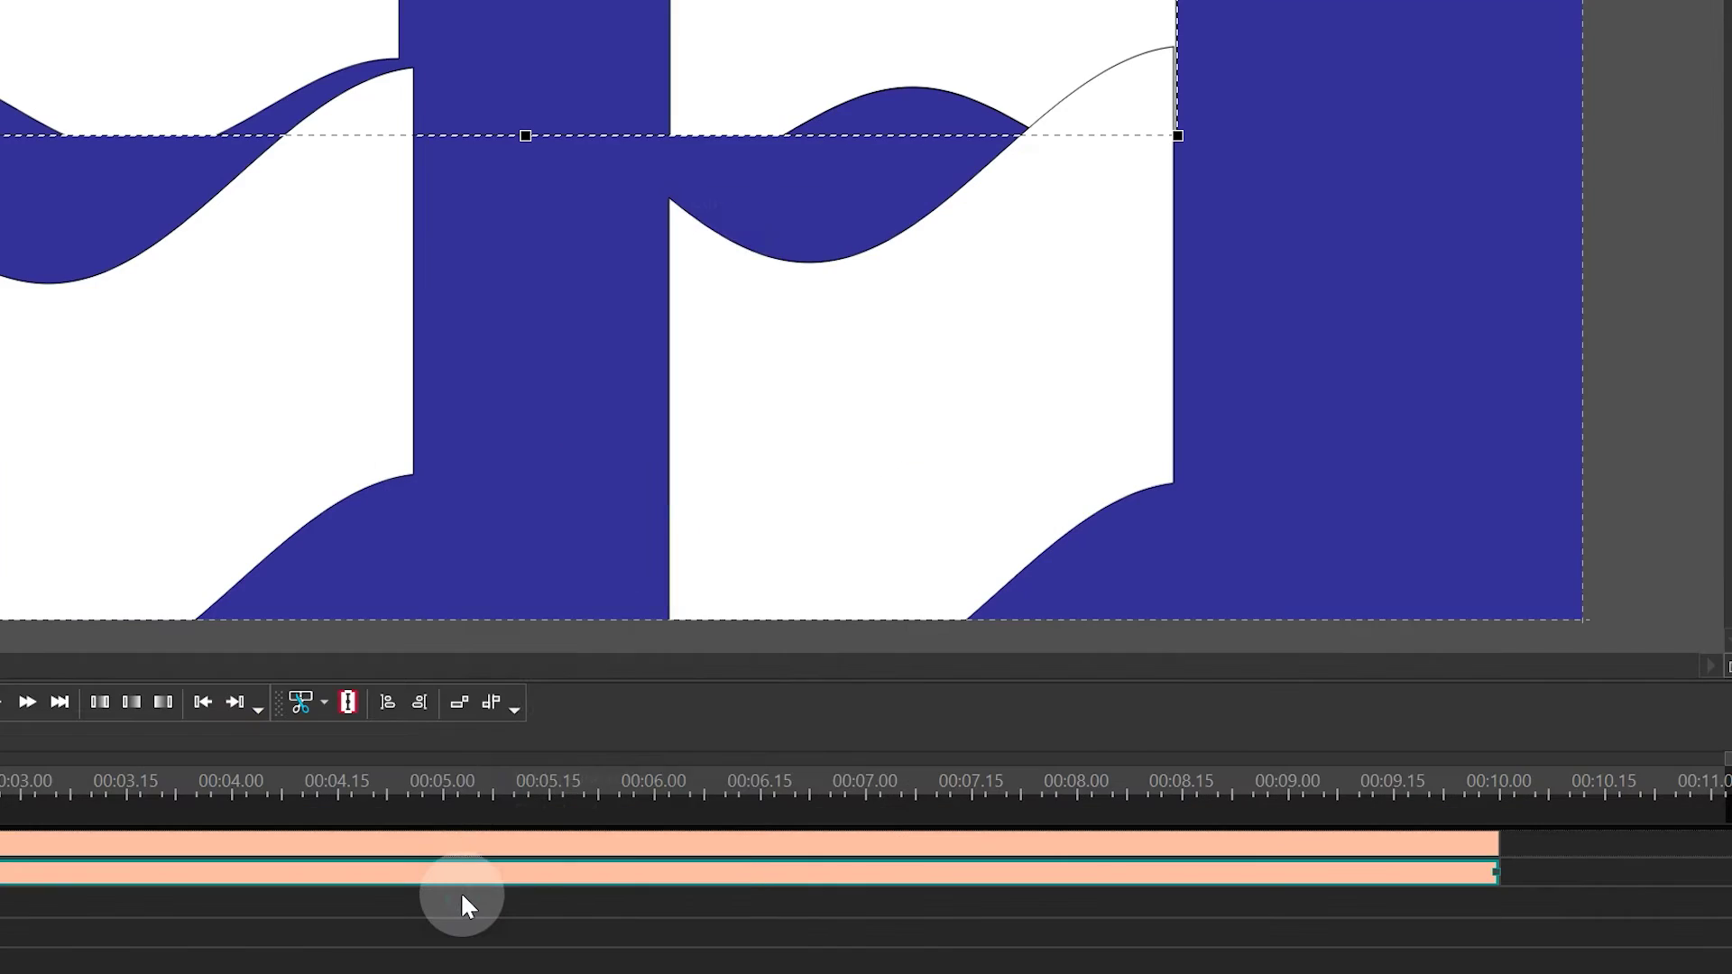
right_click(677, 771)
mouse_move(729, 630)
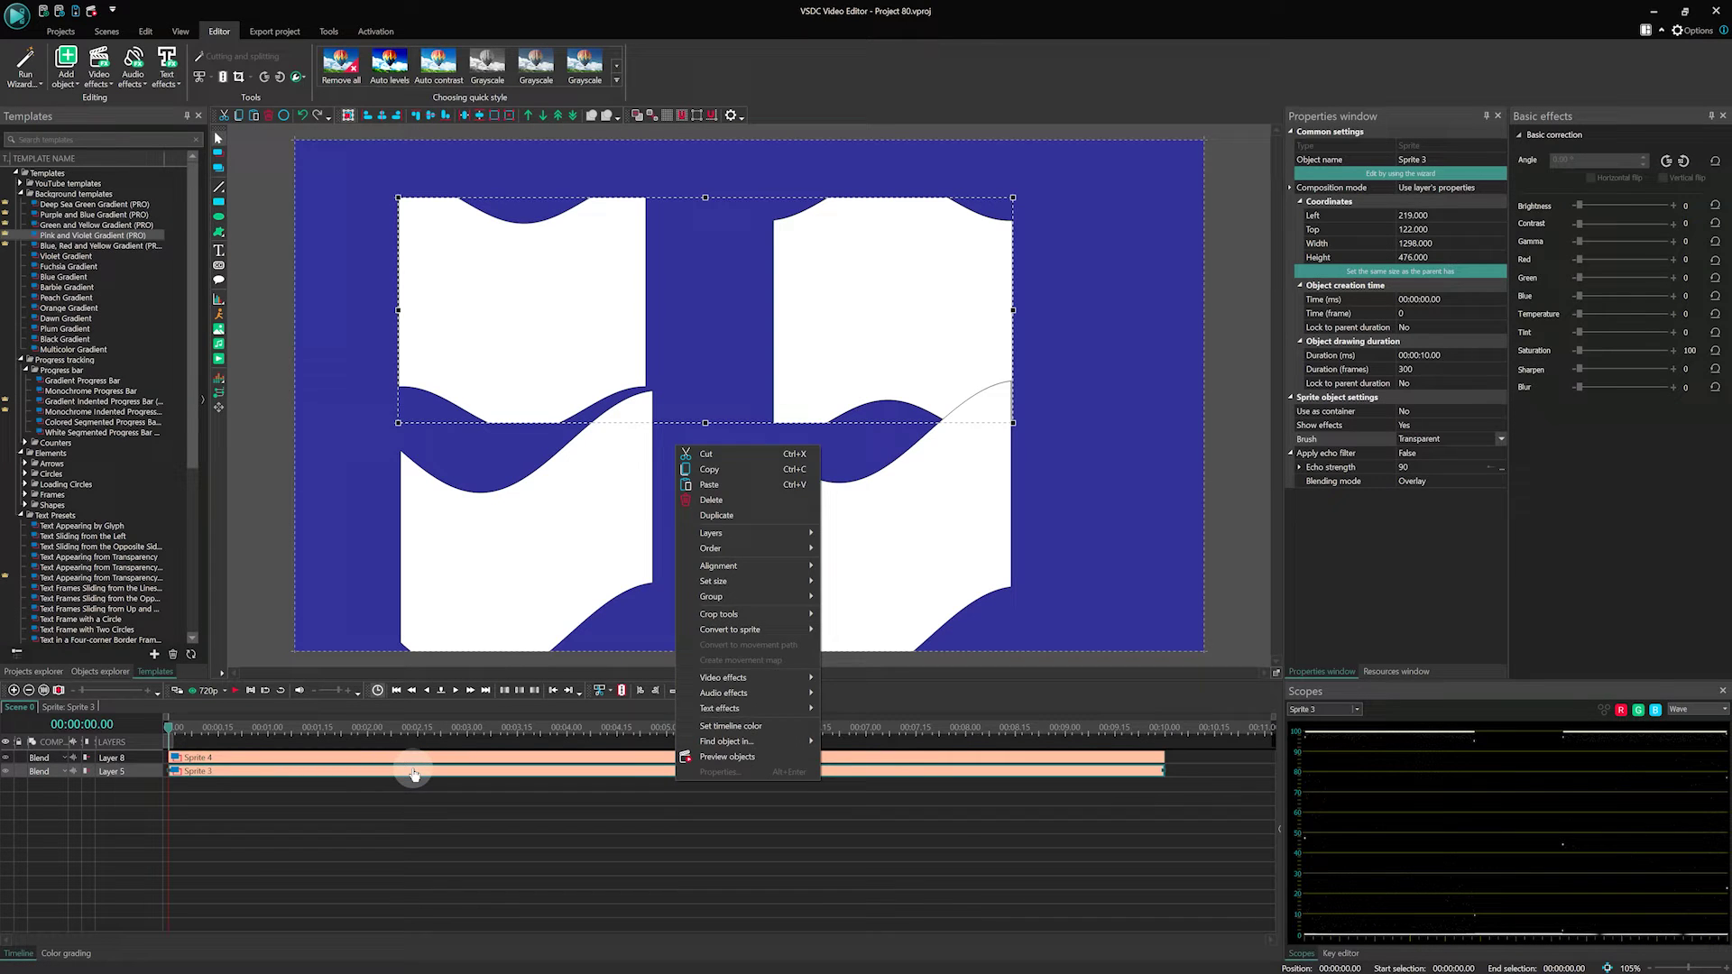
Step: Resize Sprite 3 to the full 1920×1080 scene, hide the lower wave layer, and open Sprite 3
click(416, 768)
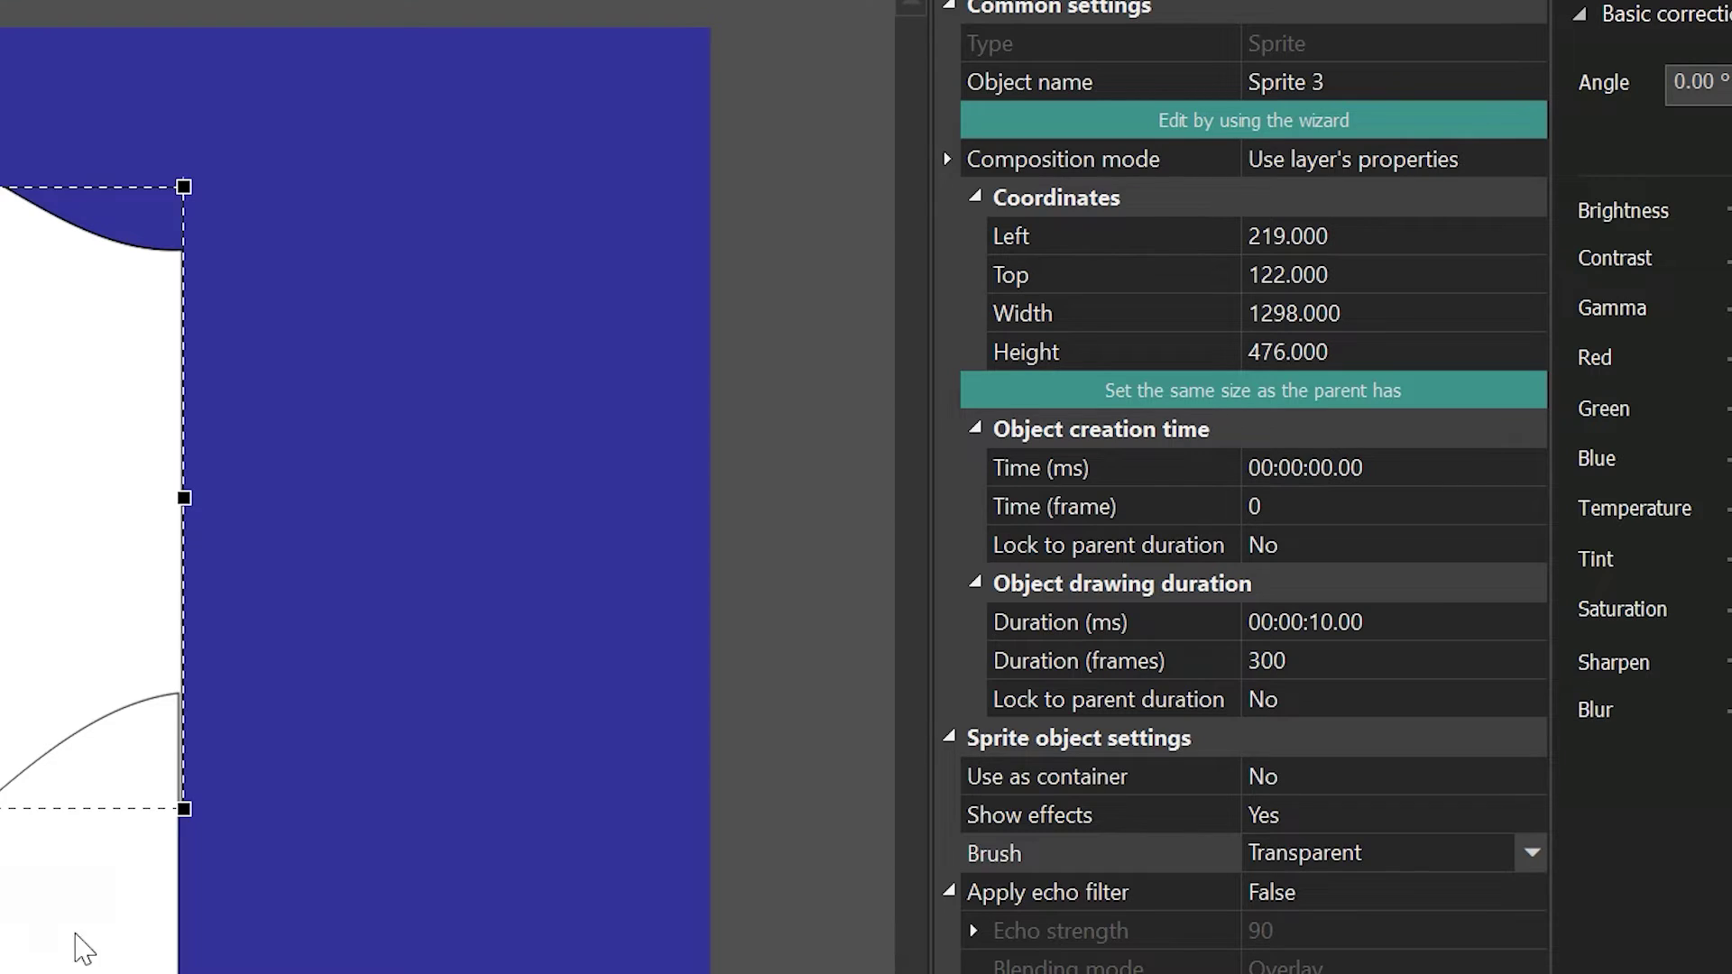
click(1008, 401)
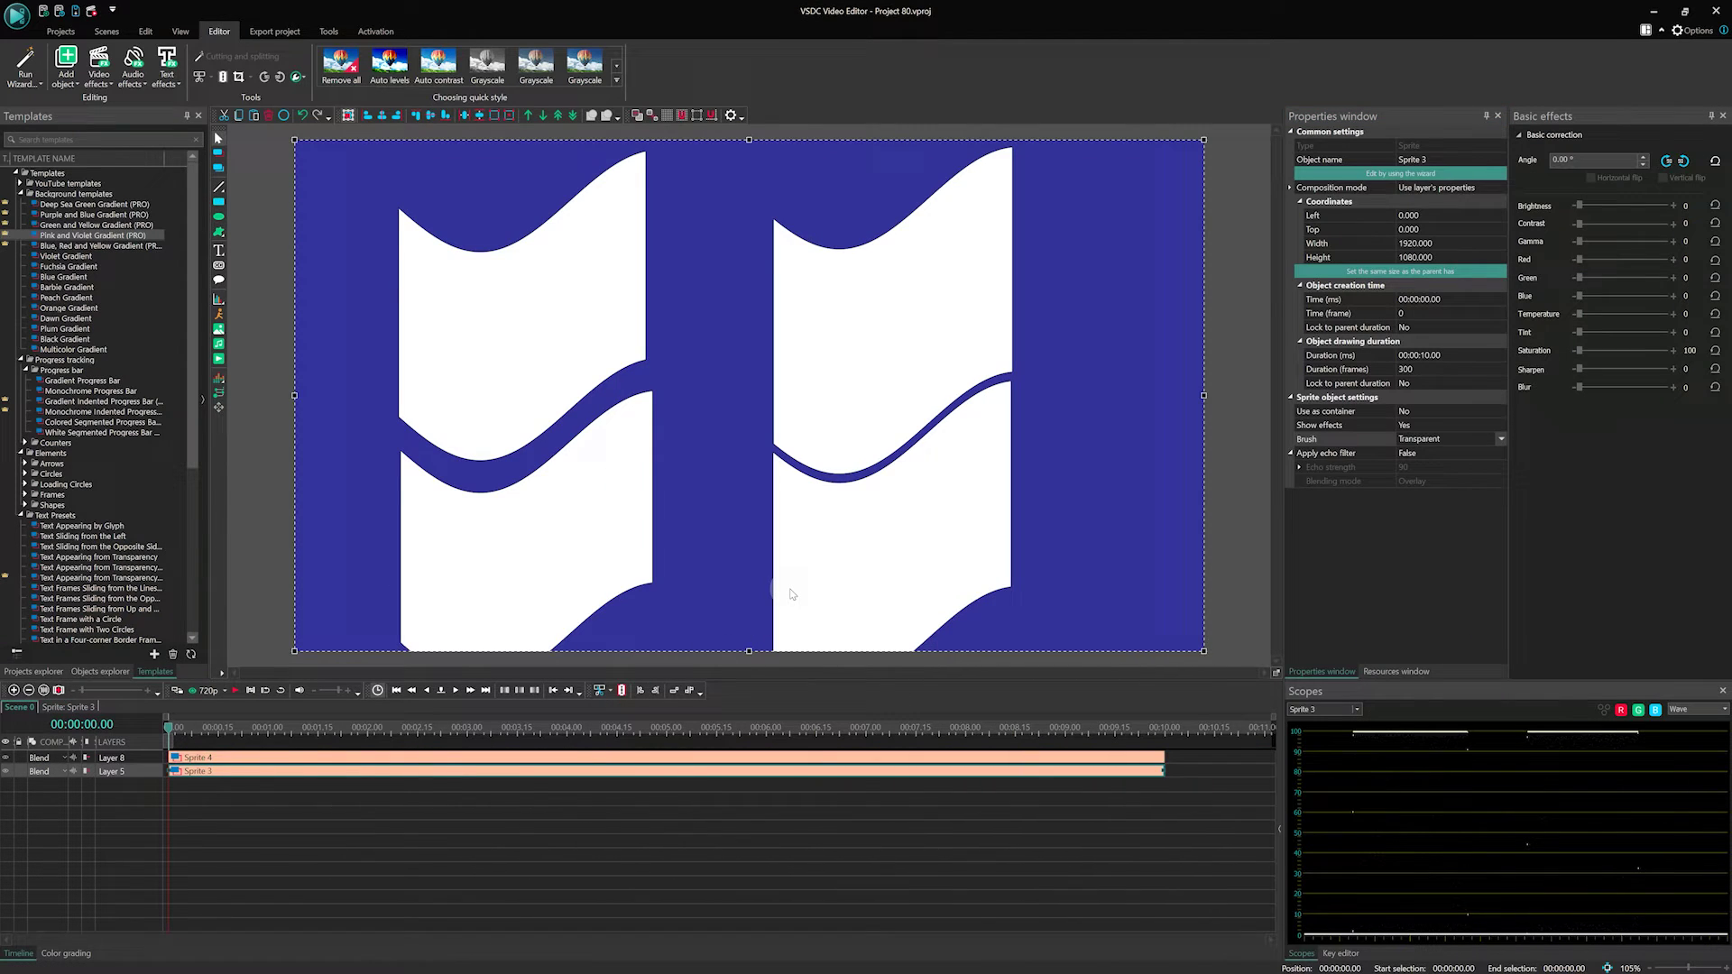
click(6, 757)
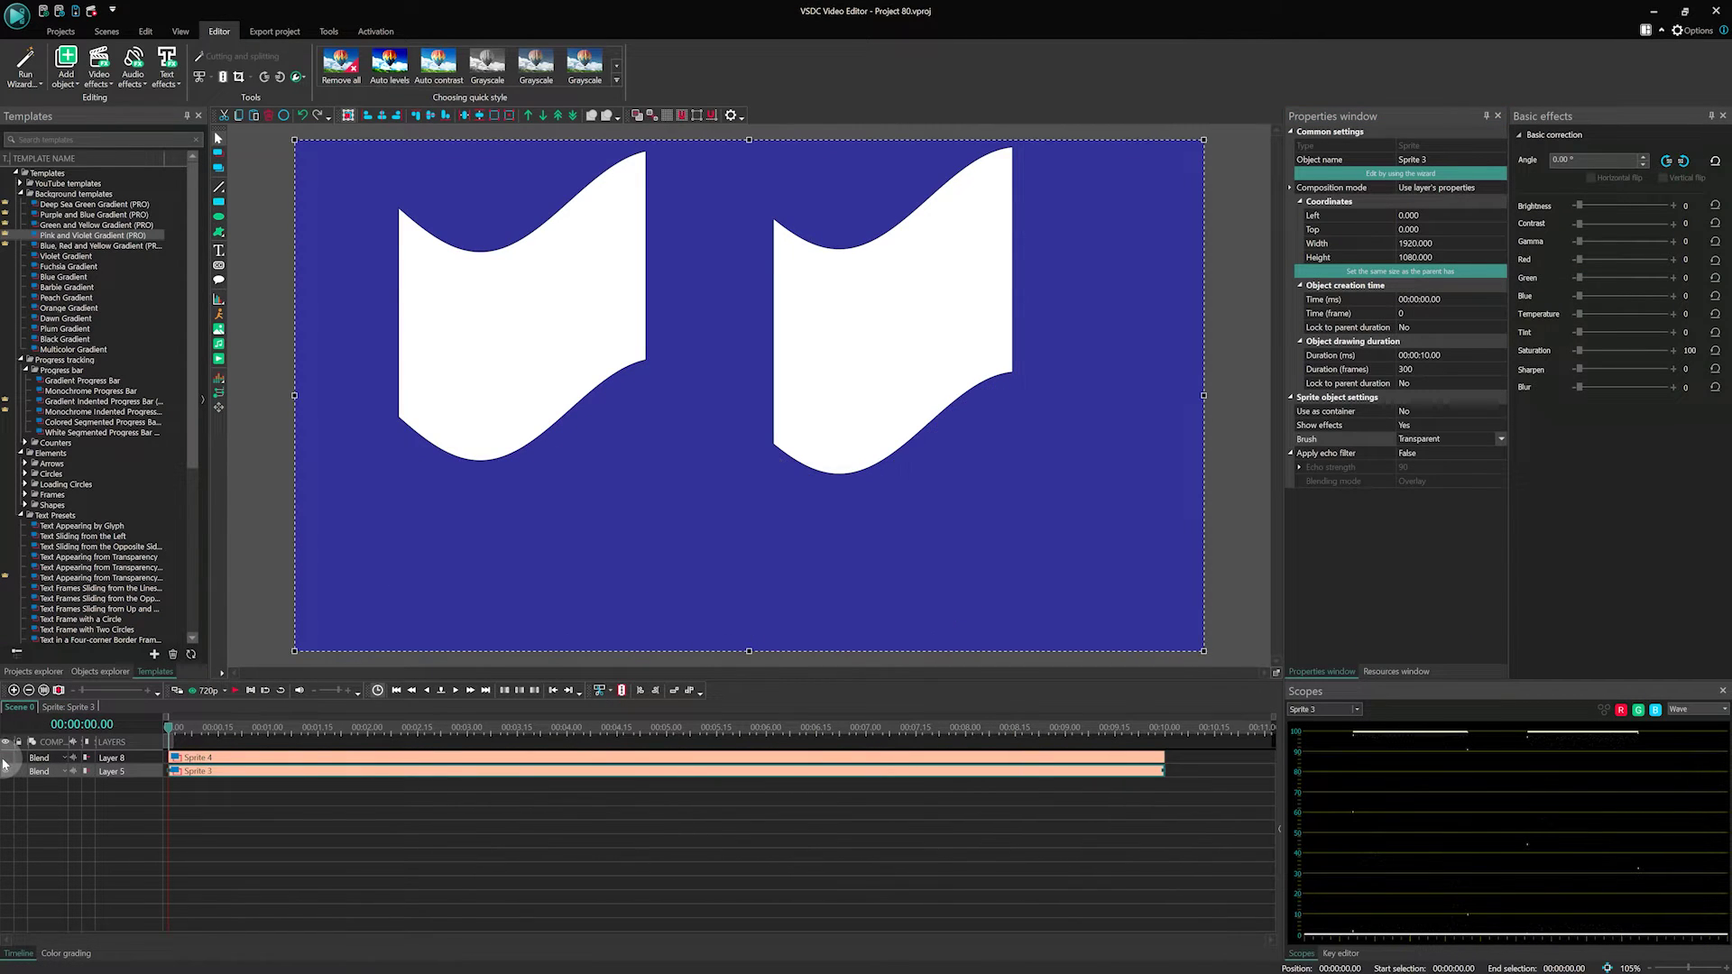
double_click(222, 774)
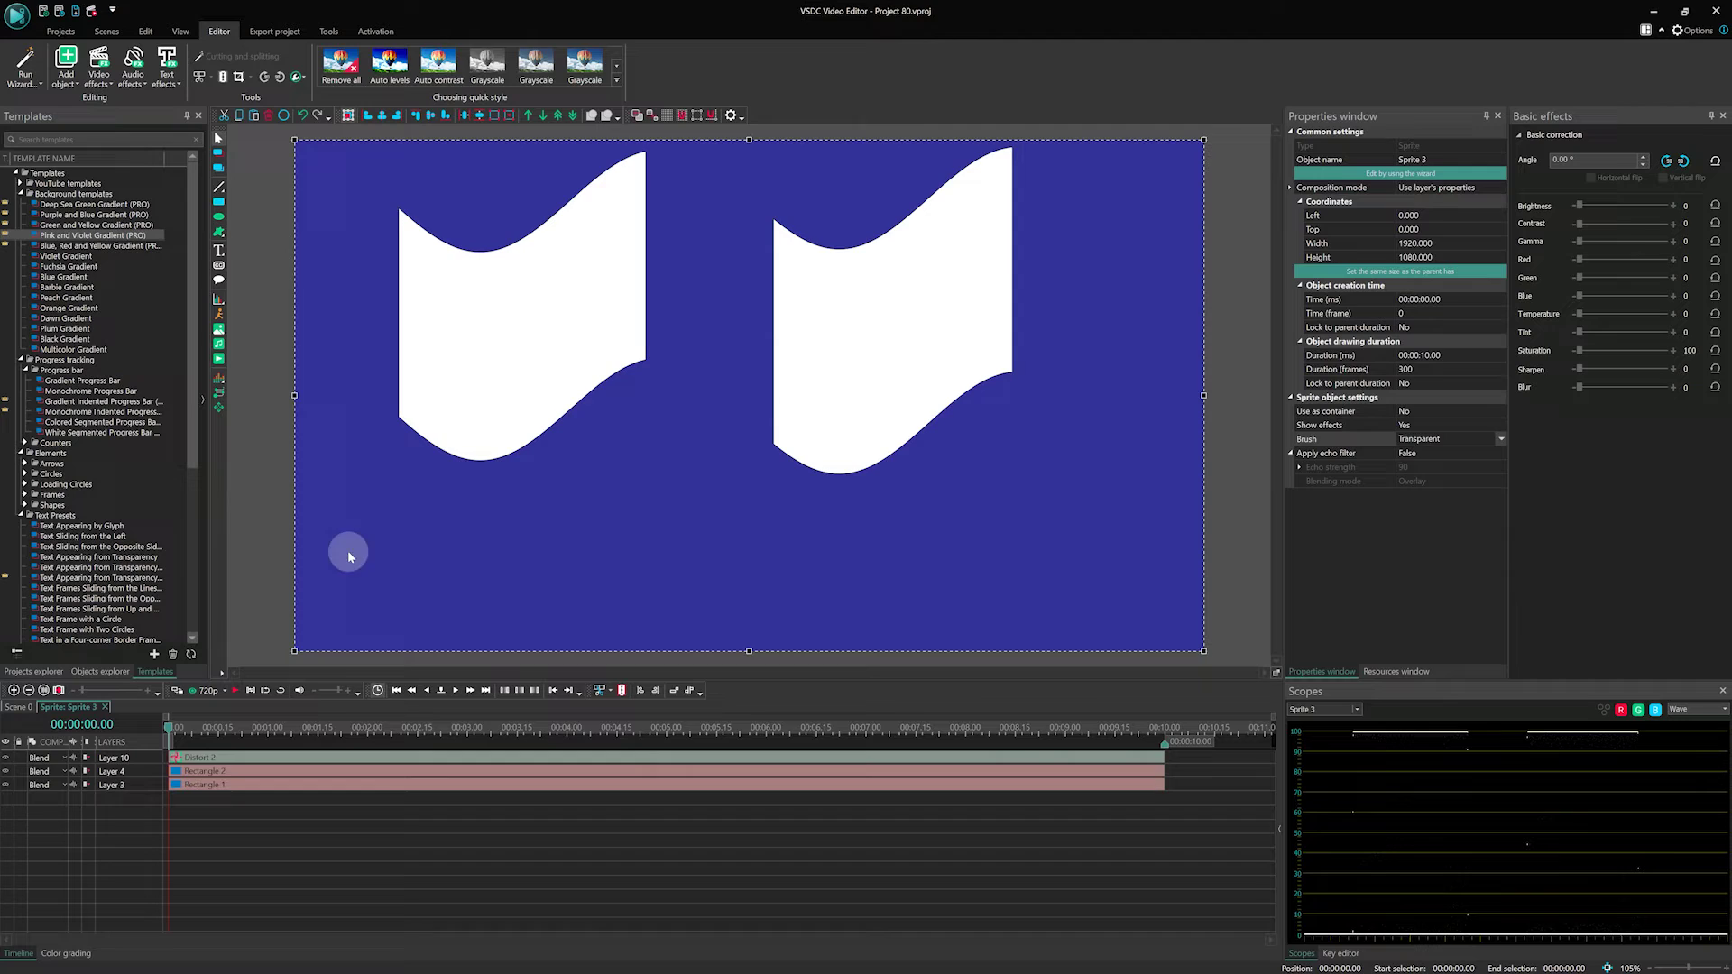
Step: Hide Rectangle 2 and give Rectangle 1 a two-second movement toward the upper right
click(914, 344)
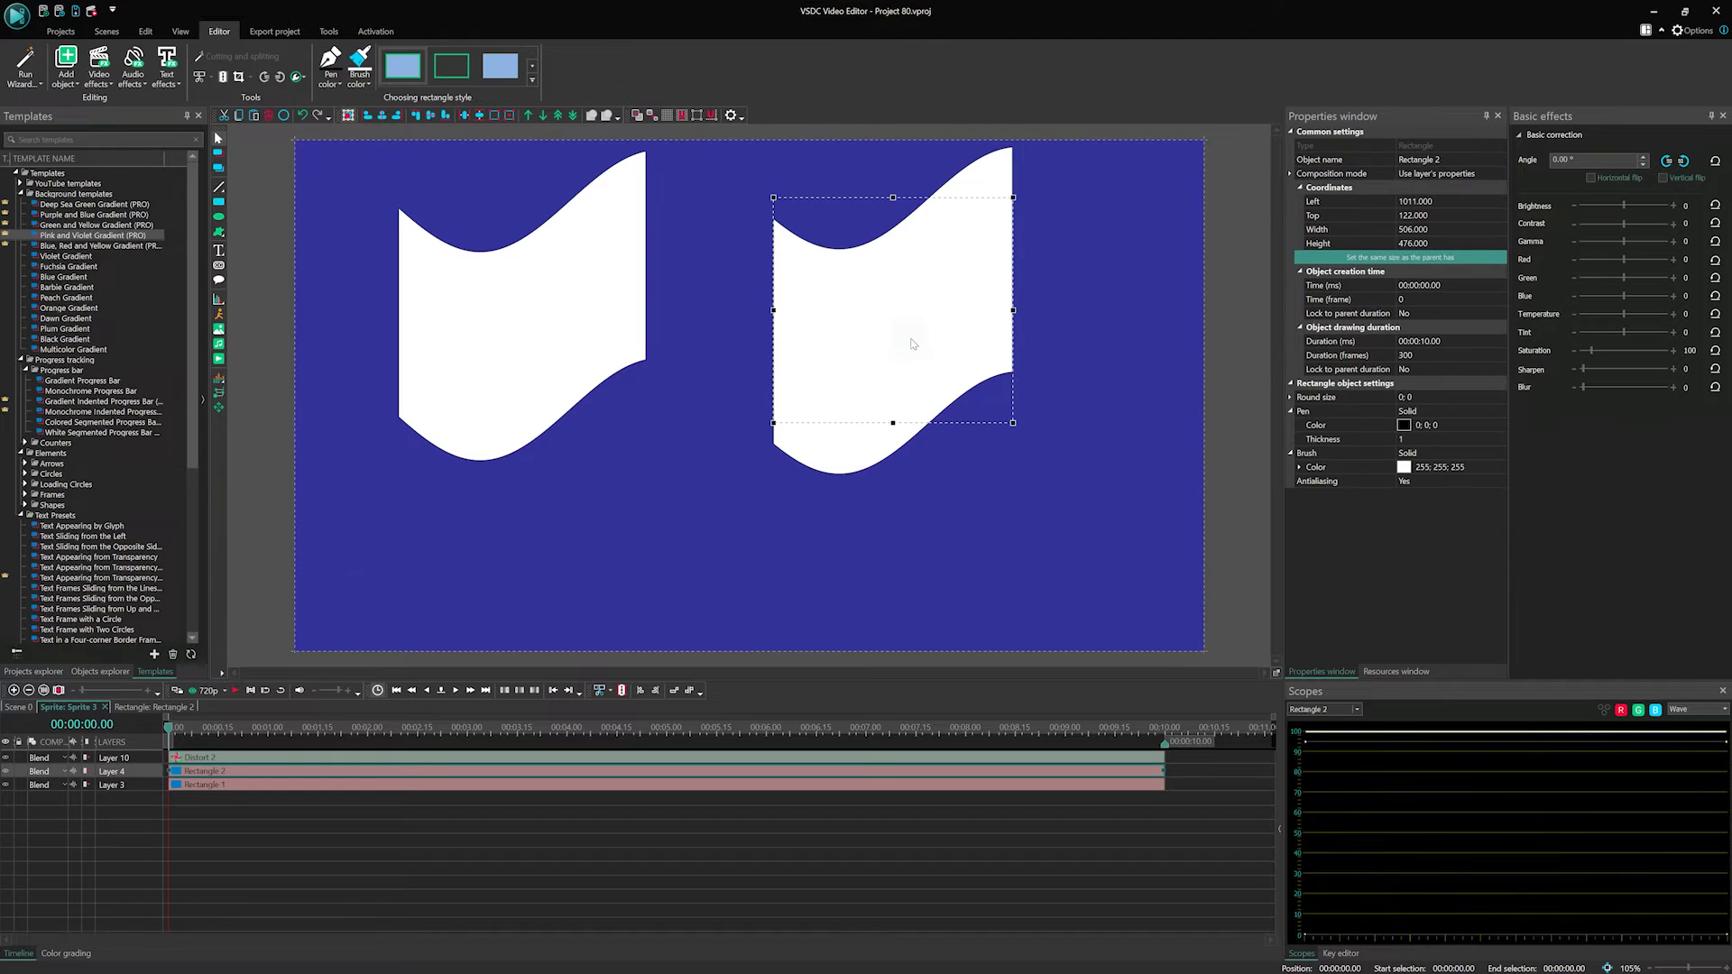
click(6, 771)
click(547, 376)
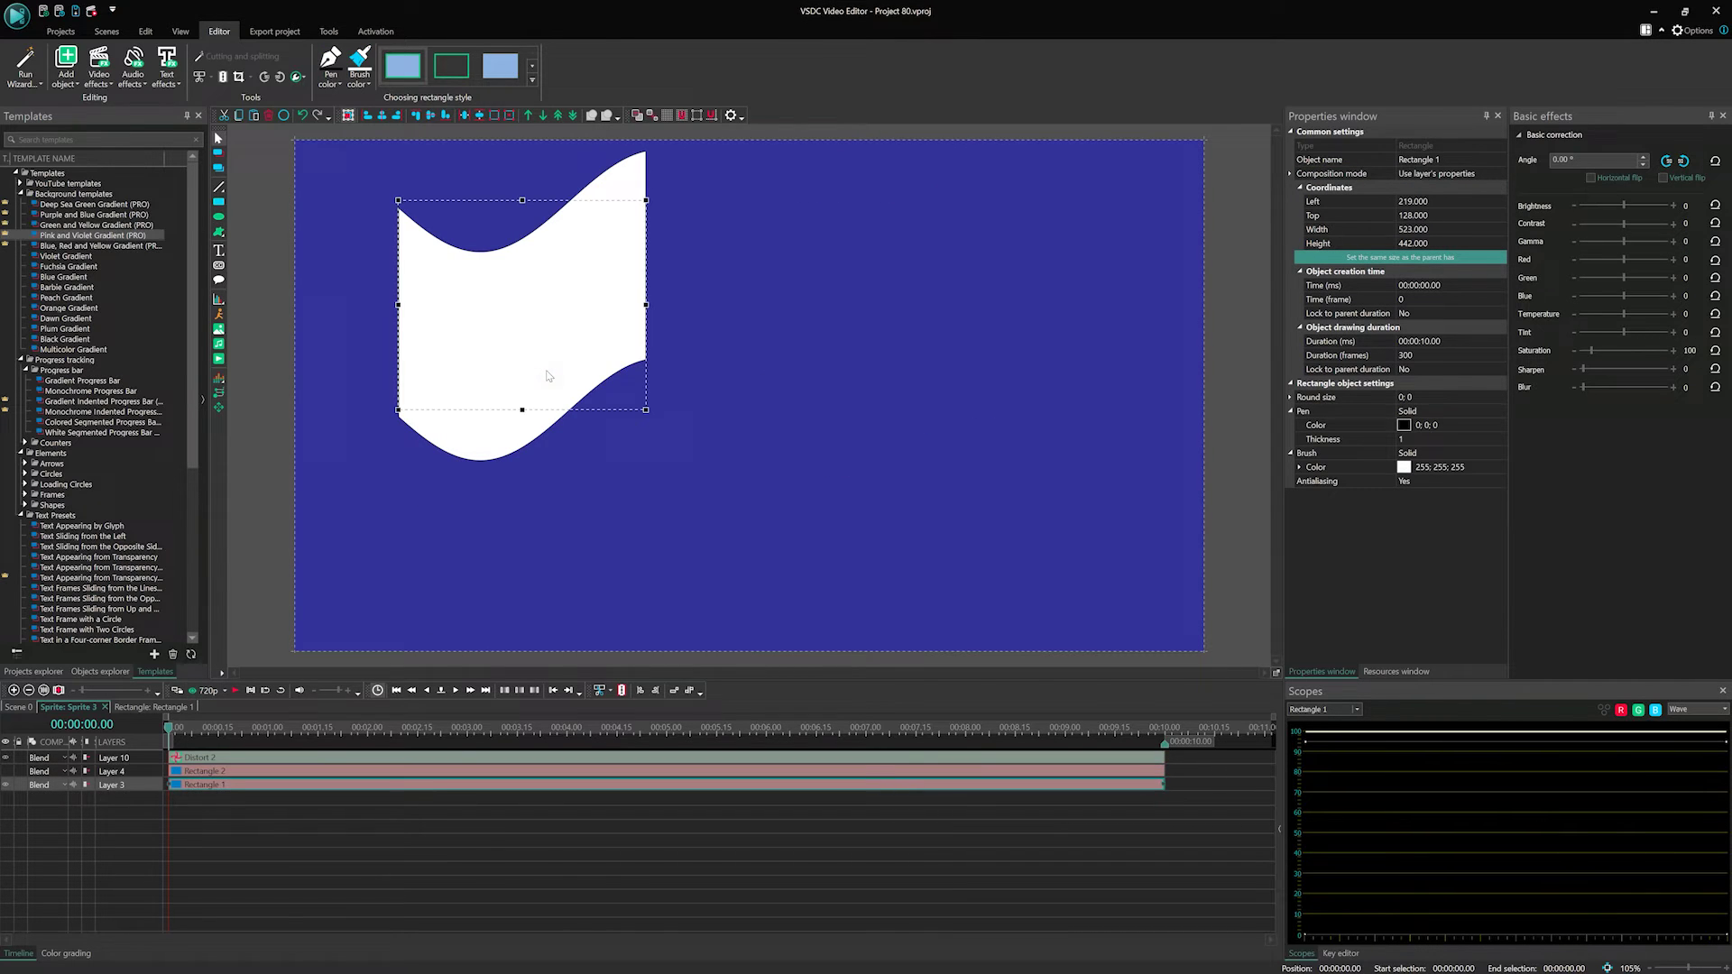
double_click(547, 376)
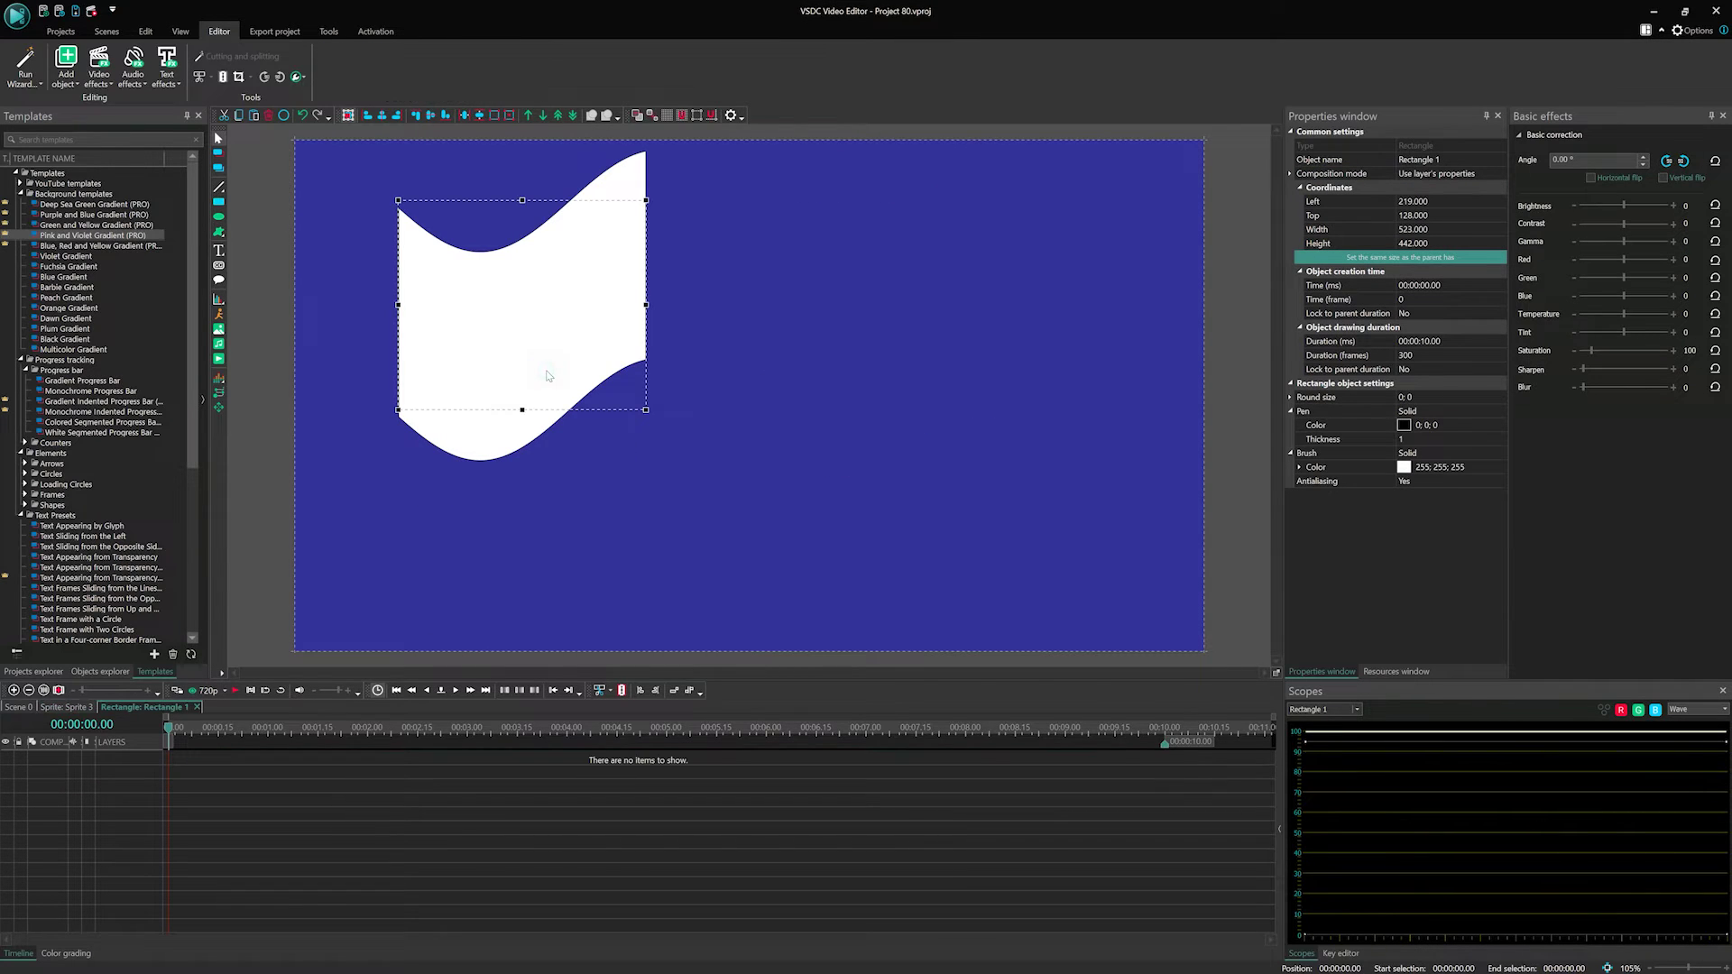
click(219, 408)
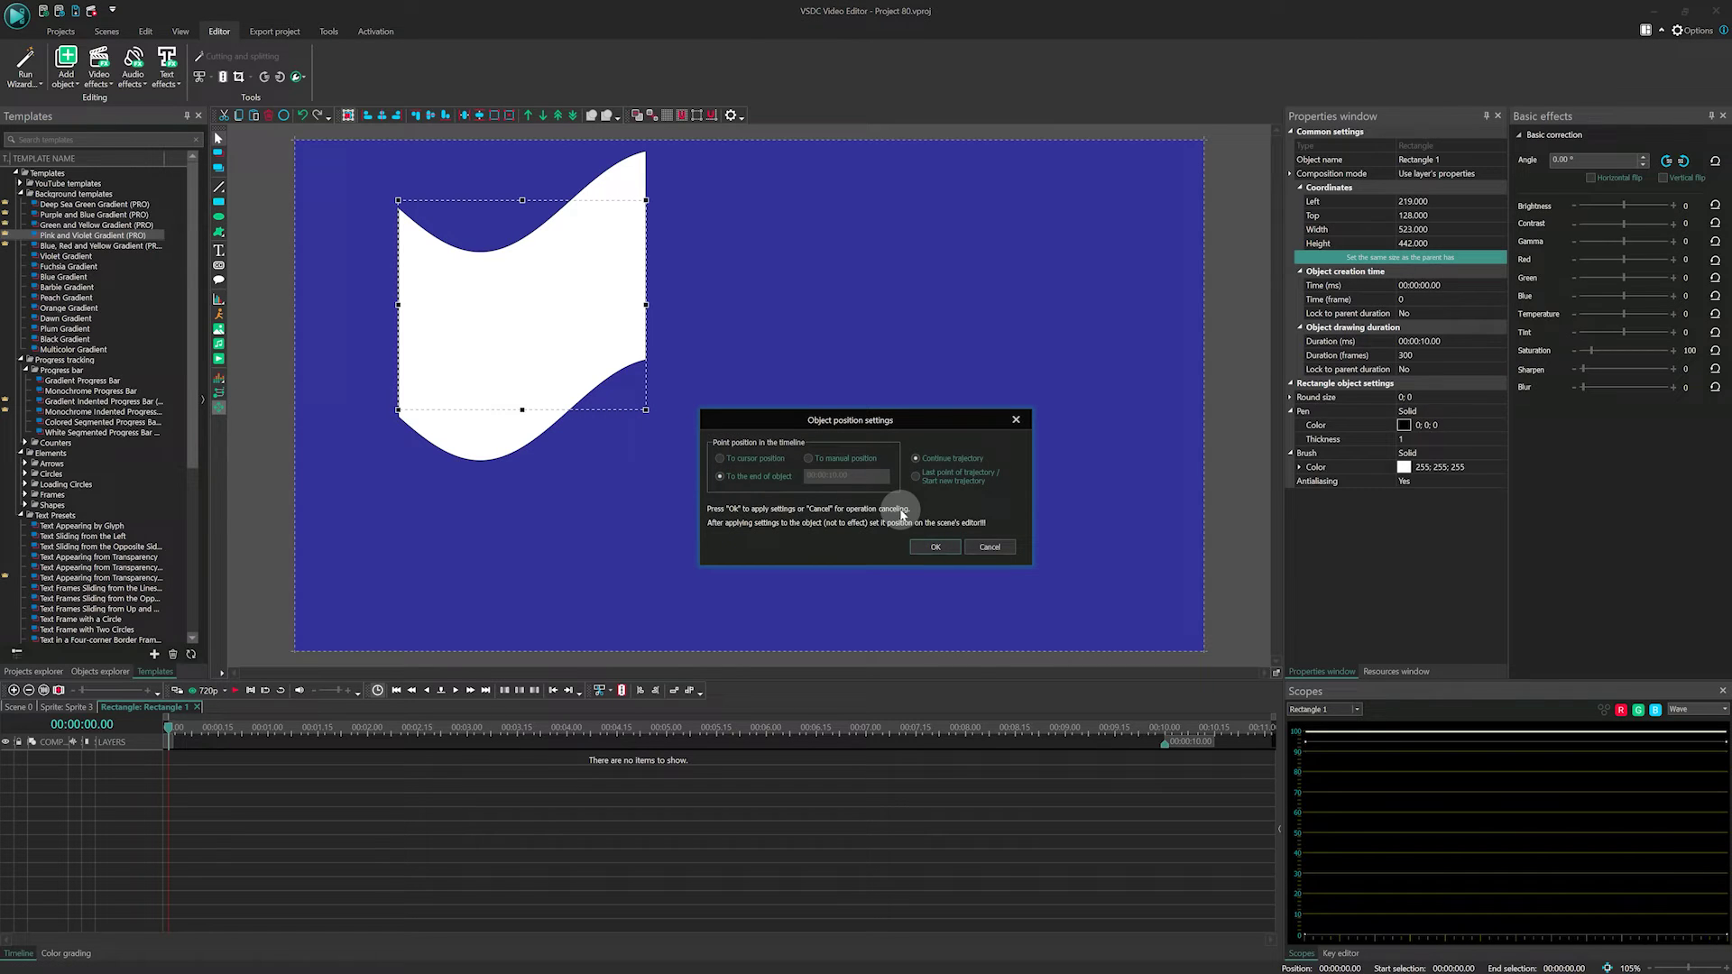
click(933, 547)
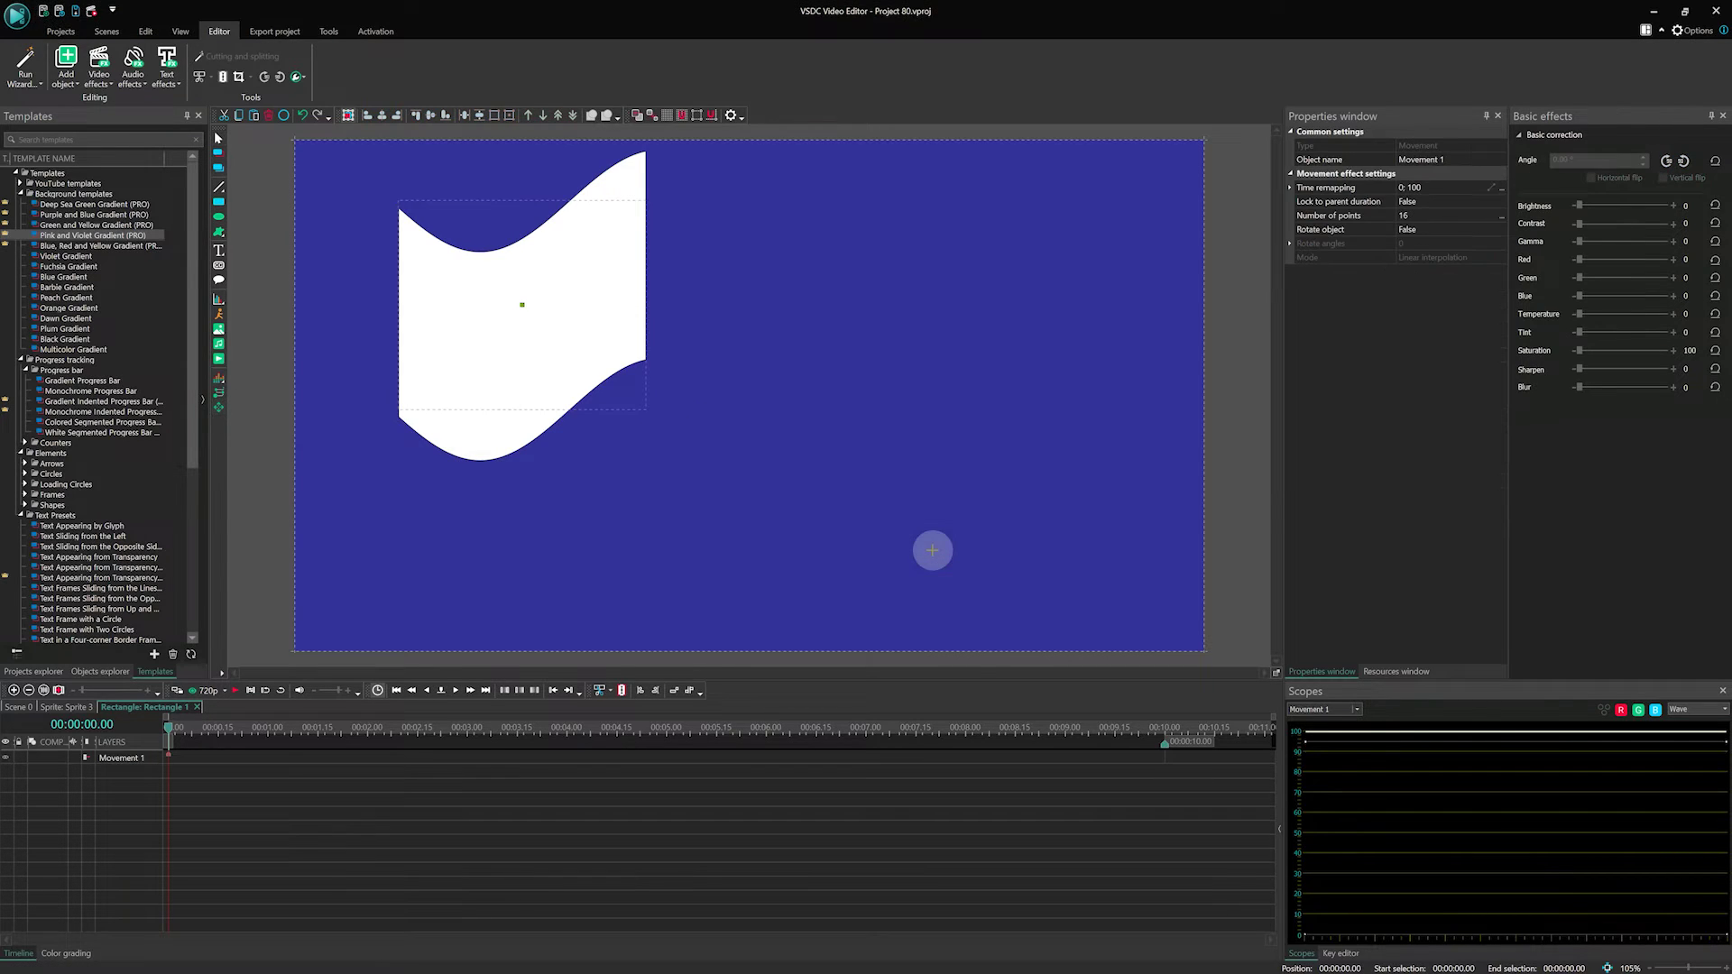
click(1035, 284)
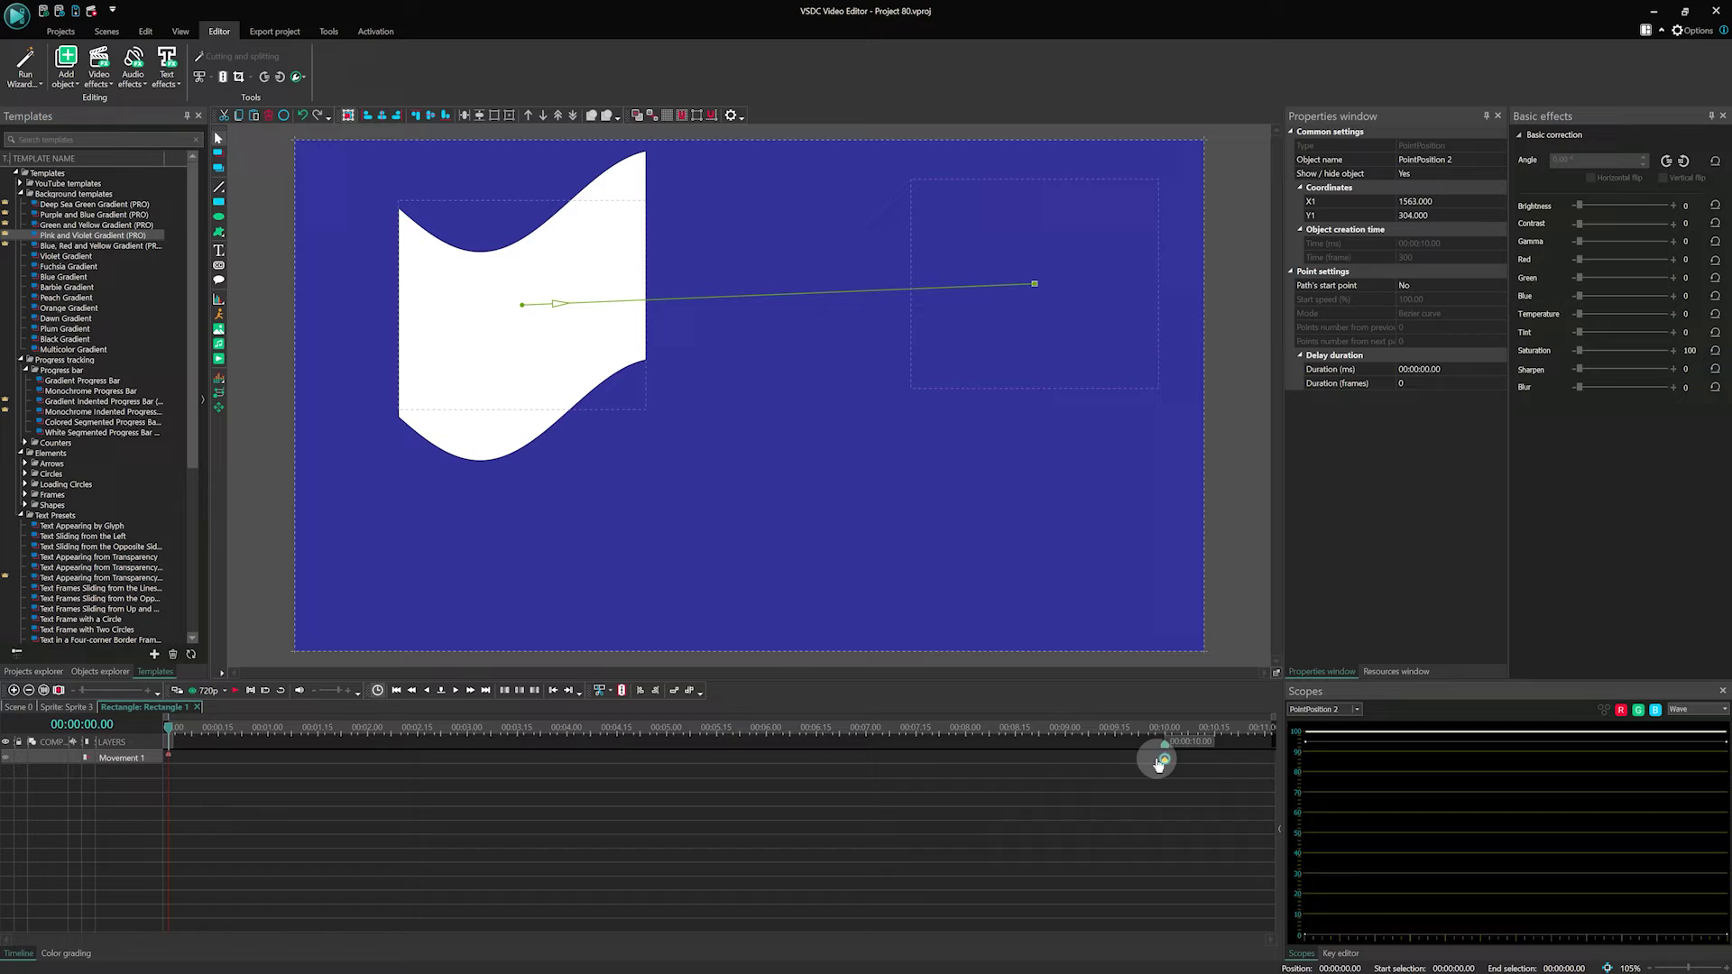
drag(1161, 760, 367, 752)
key(space)
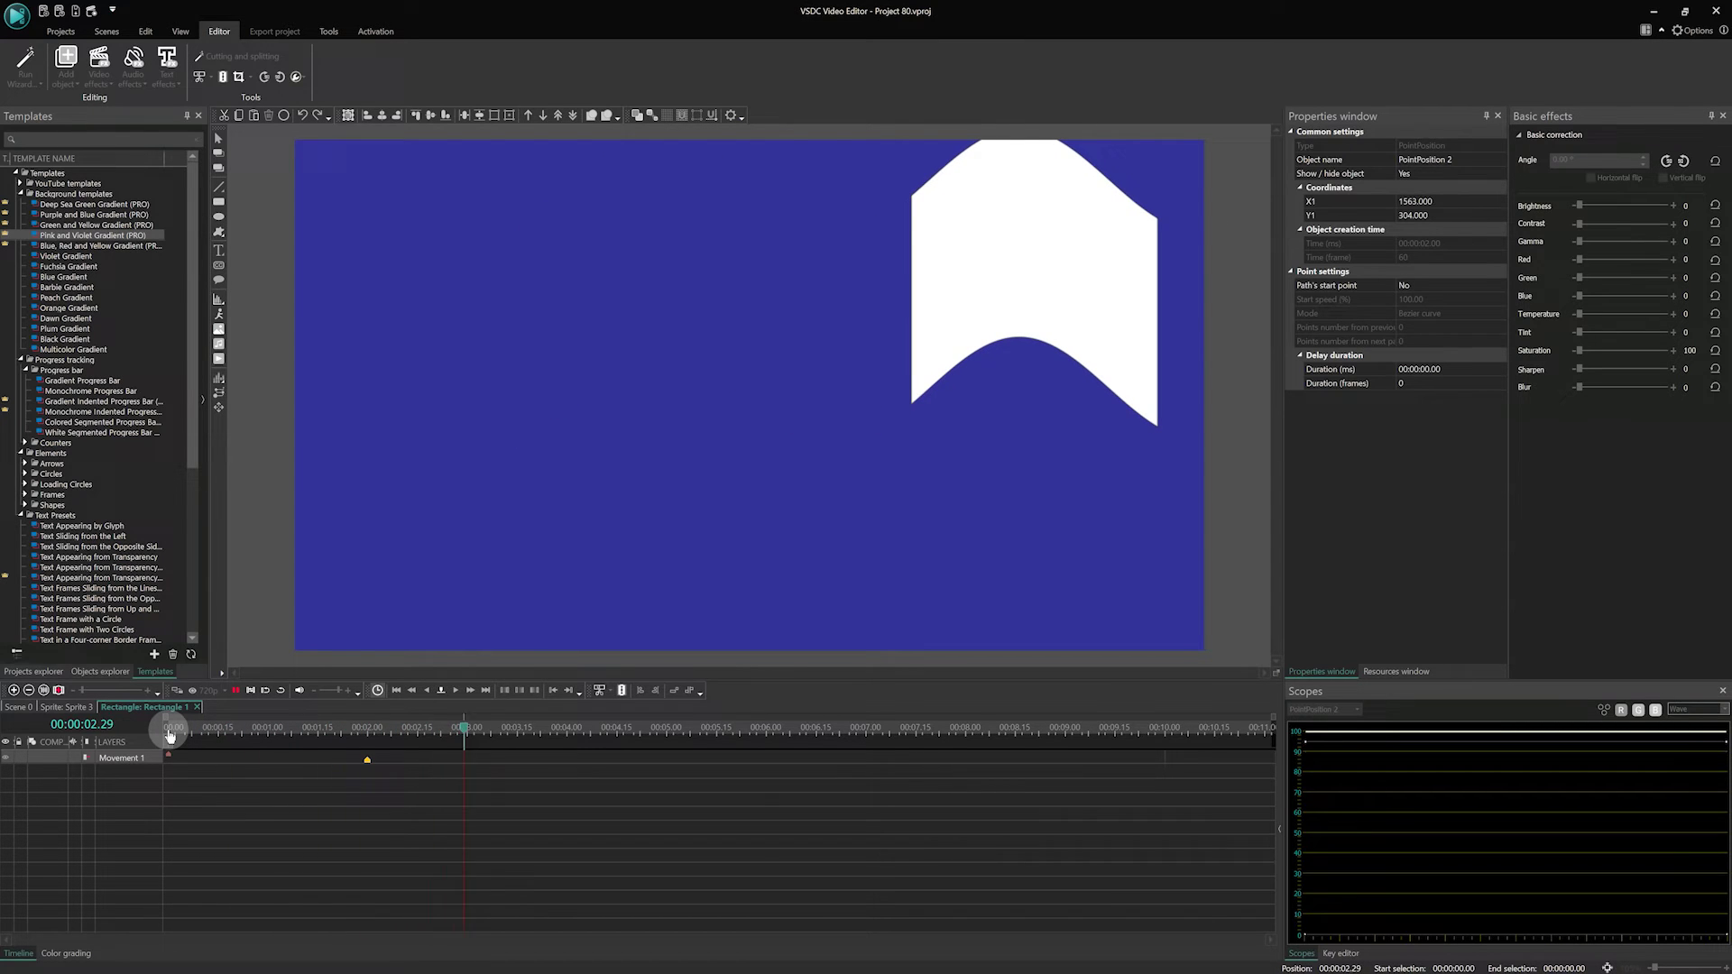
Step: Turn on Sprite 3's echo filter (strength 90, Overlay) and preview the trail
click(18, 707)
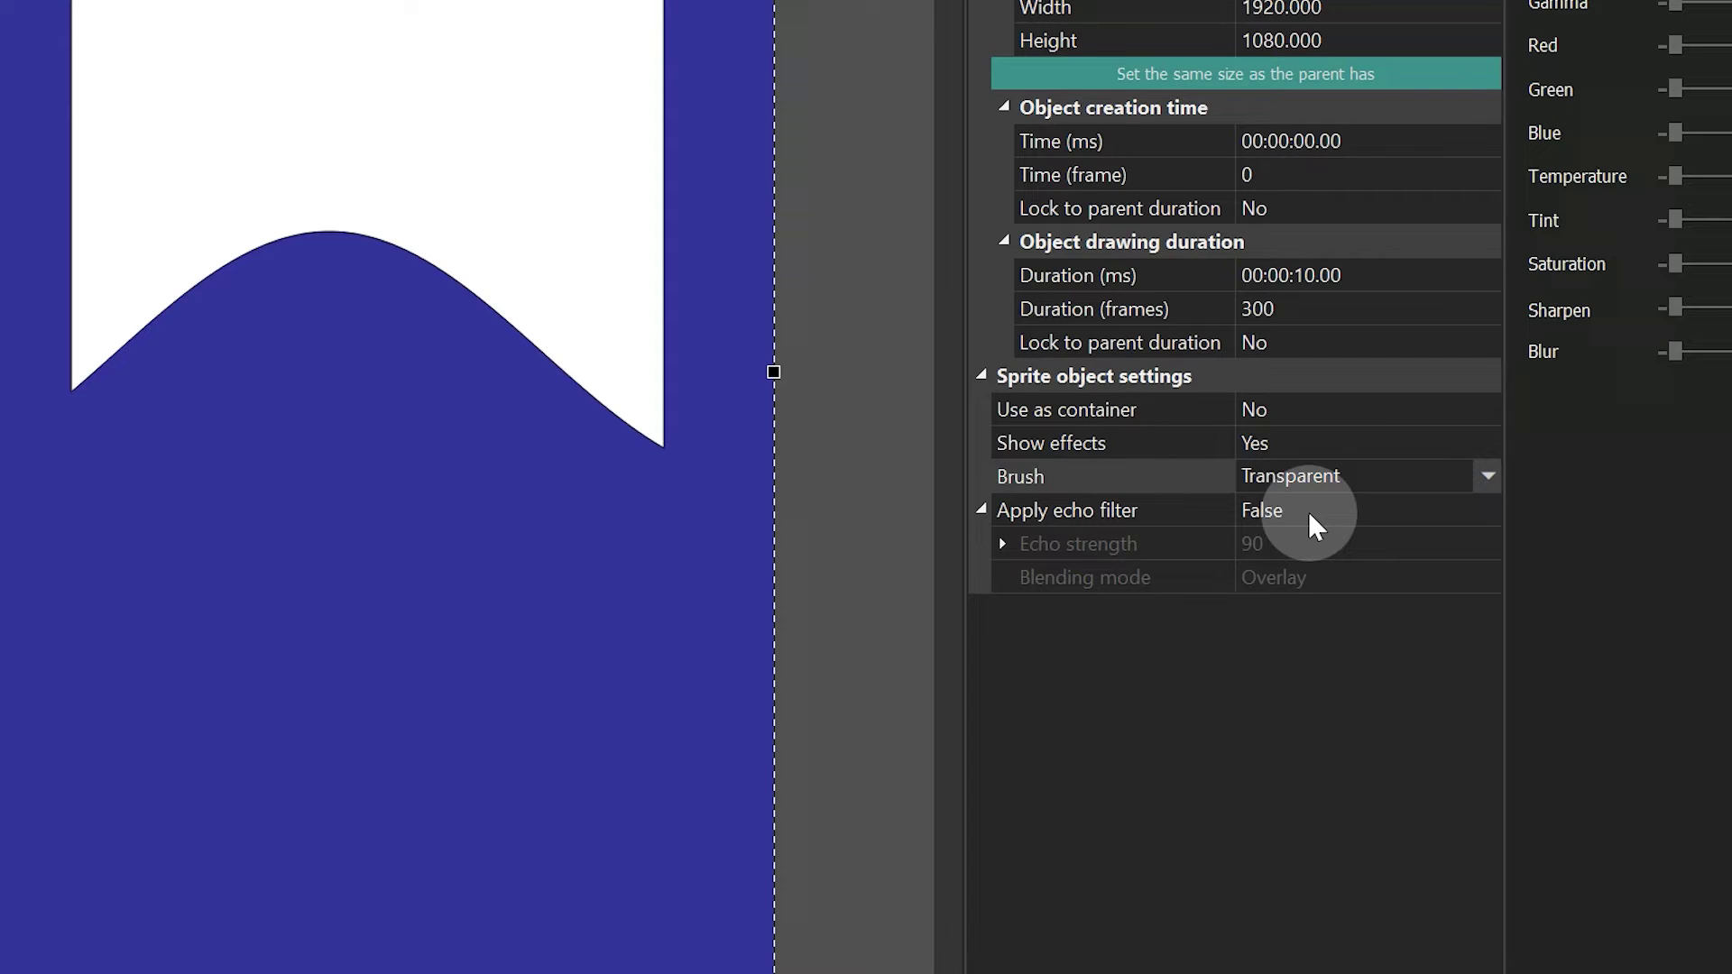
click(1310, 516)
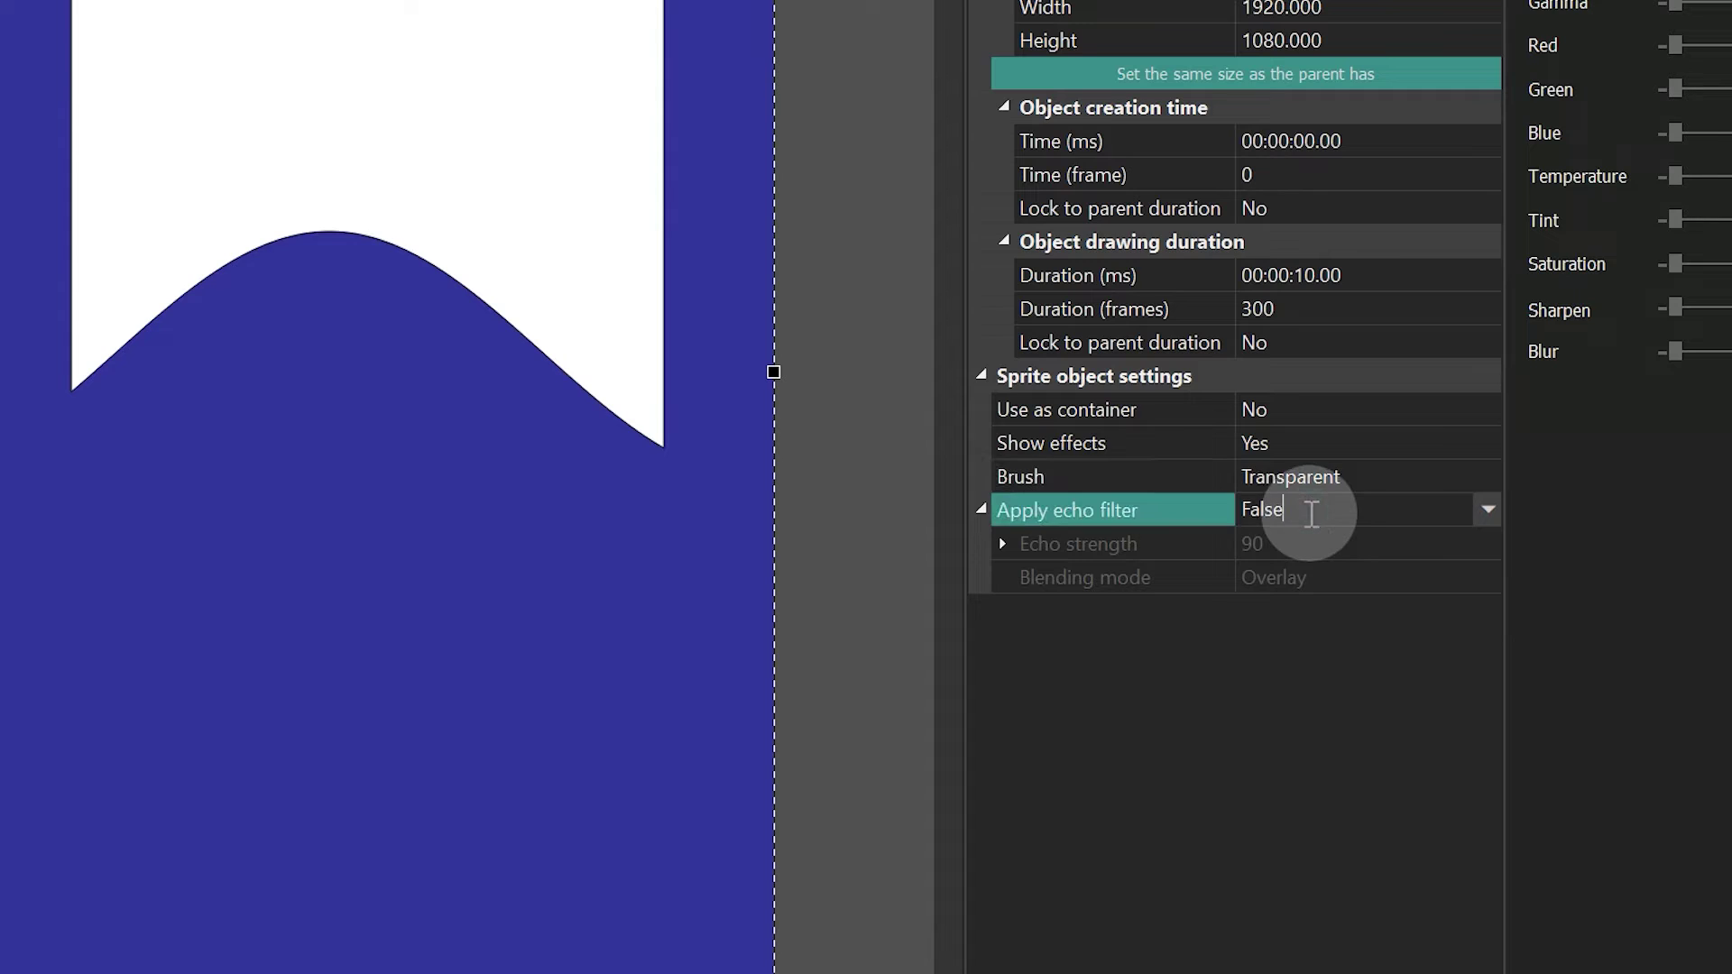
click(172, 732)
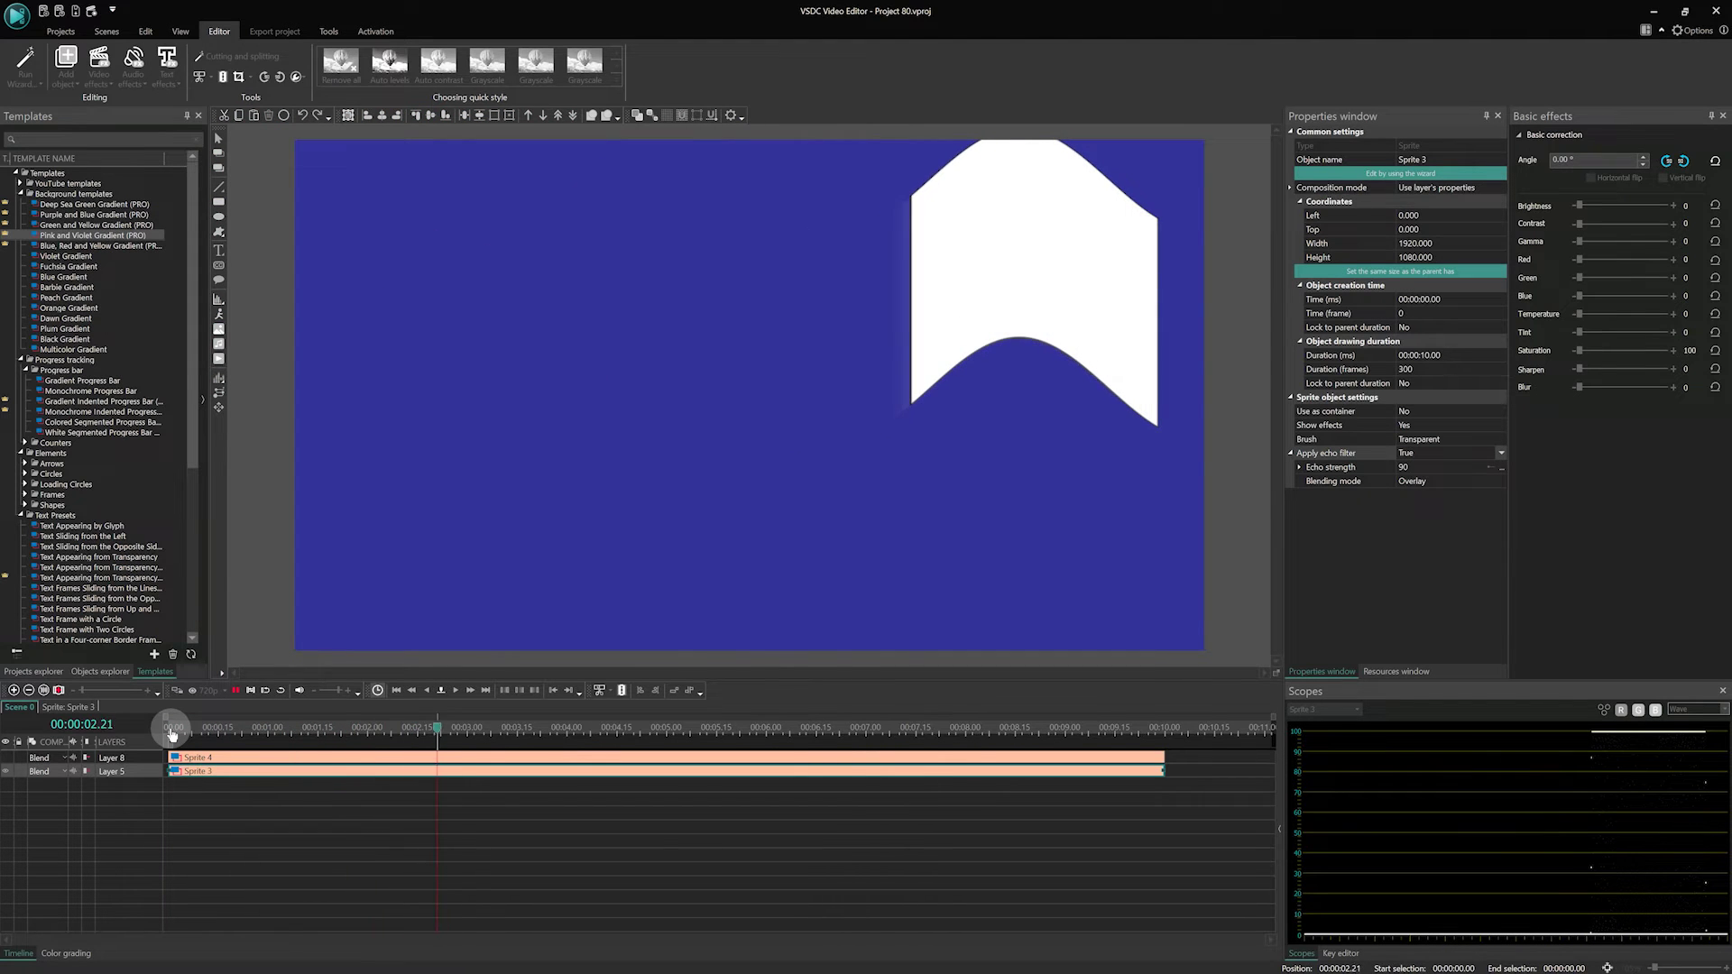
key(space)
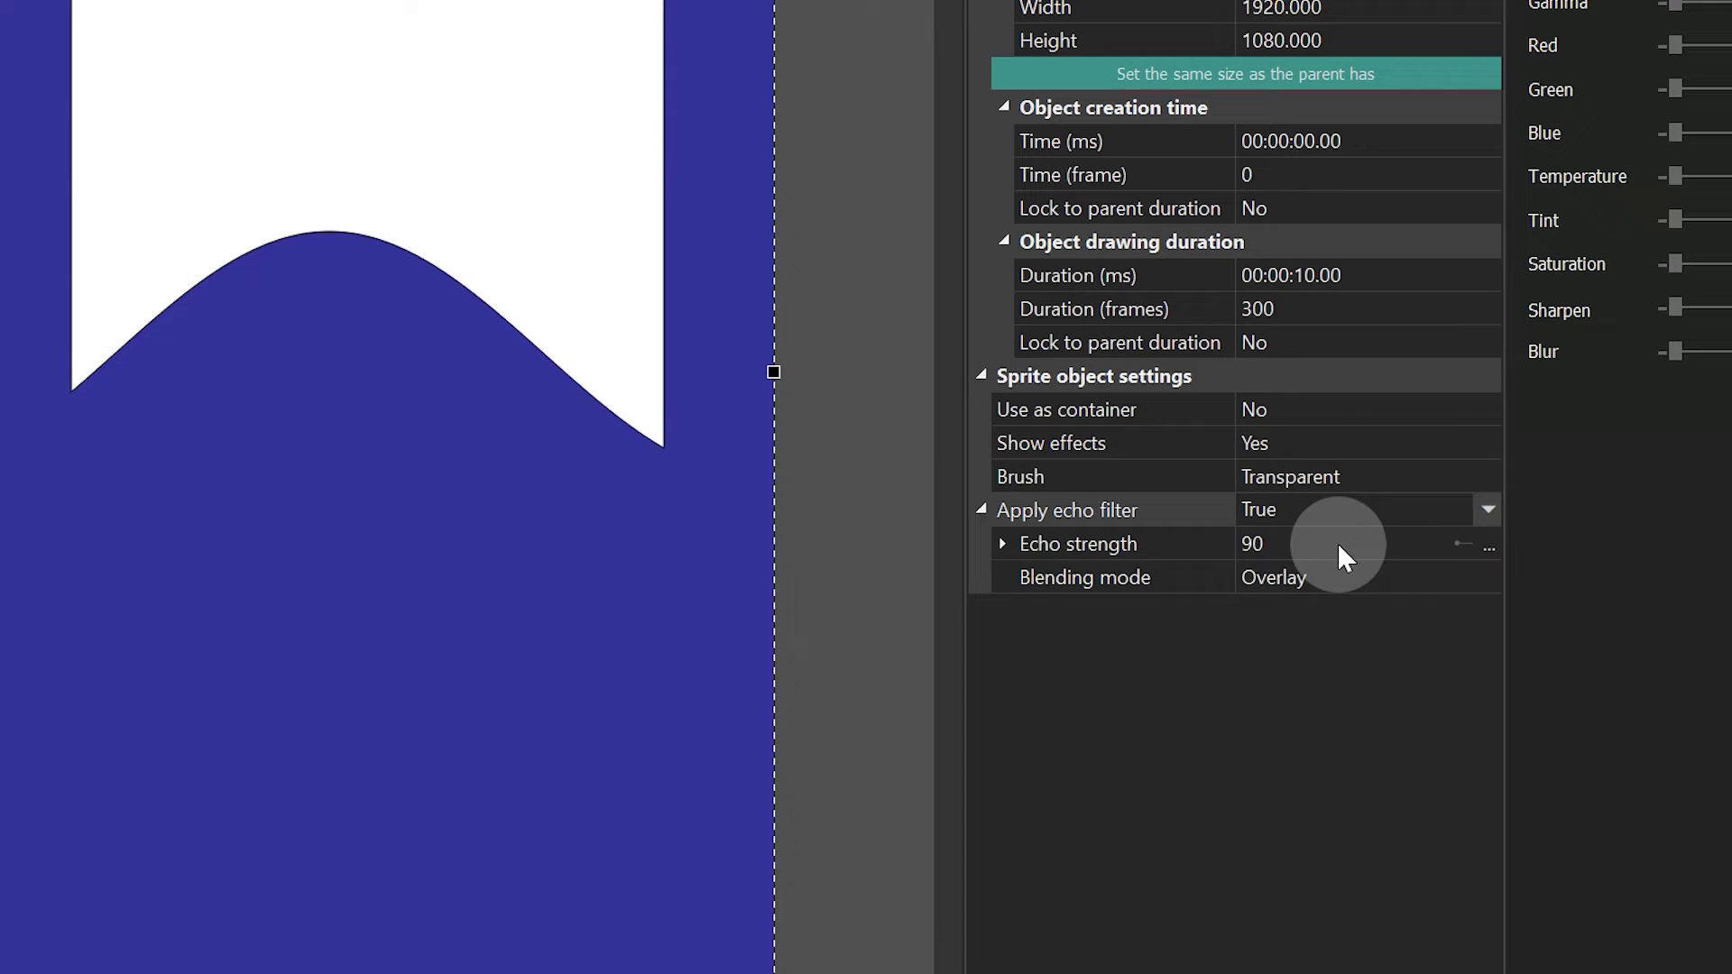
Step: Set Sprite 3's echo strength to 100 and preview the trail
click(1355, 471)
text(100)
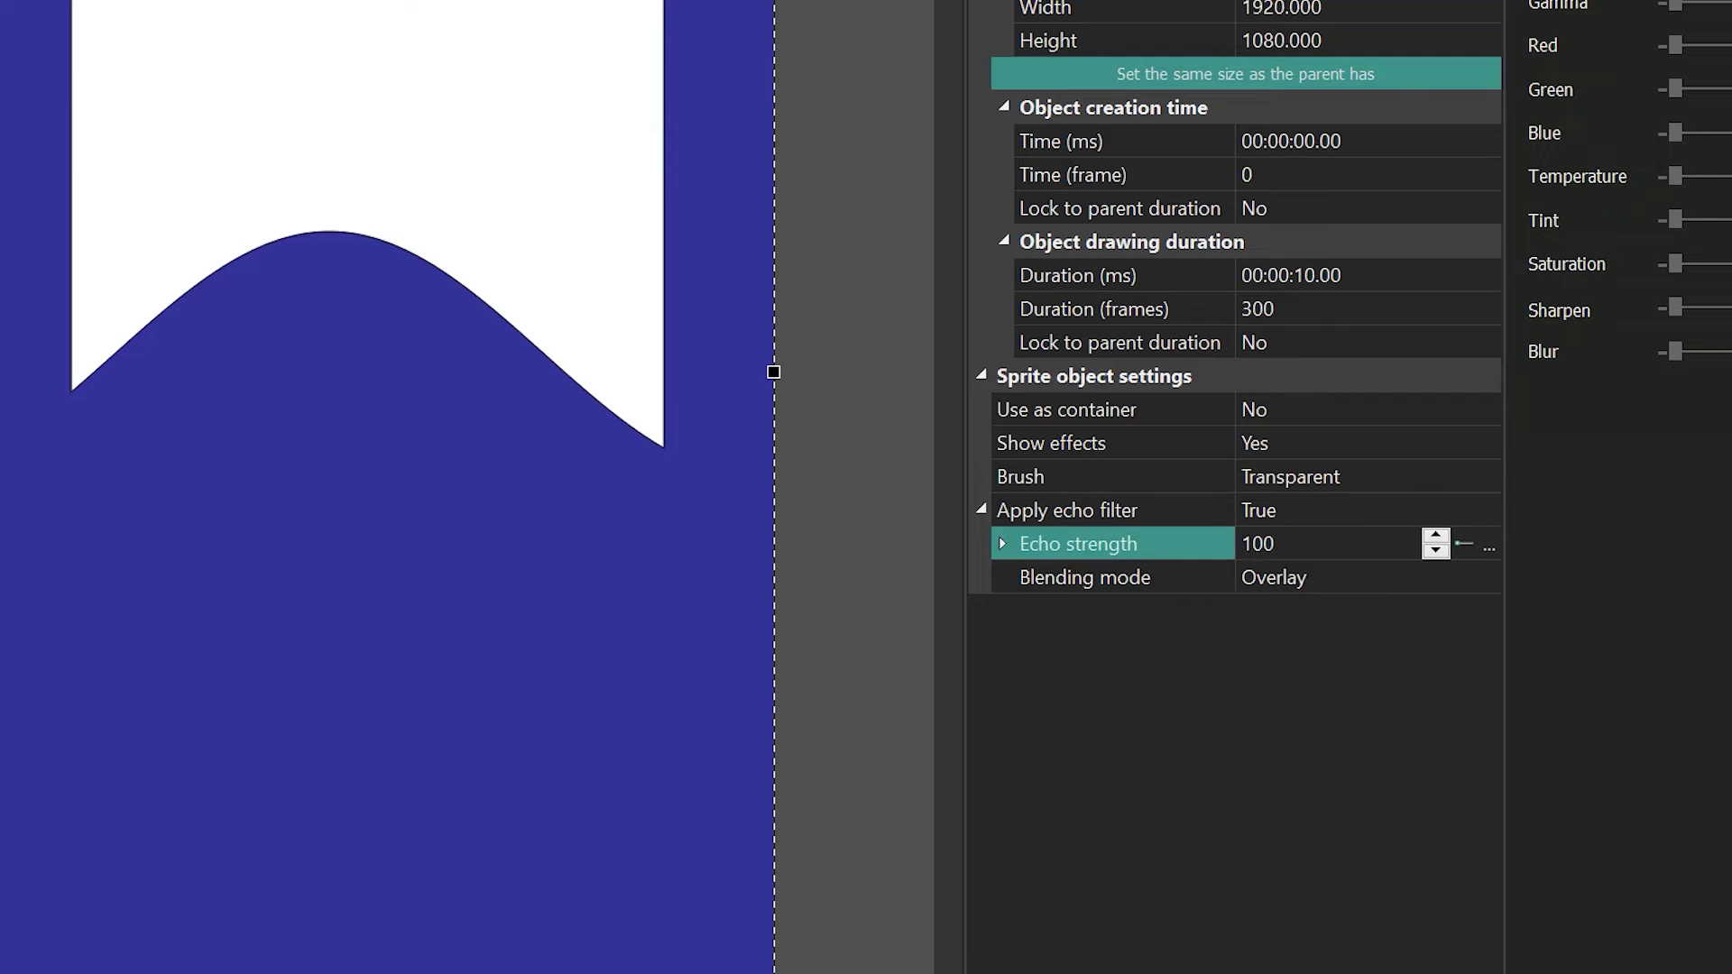
key(Return)
click(170, 729)
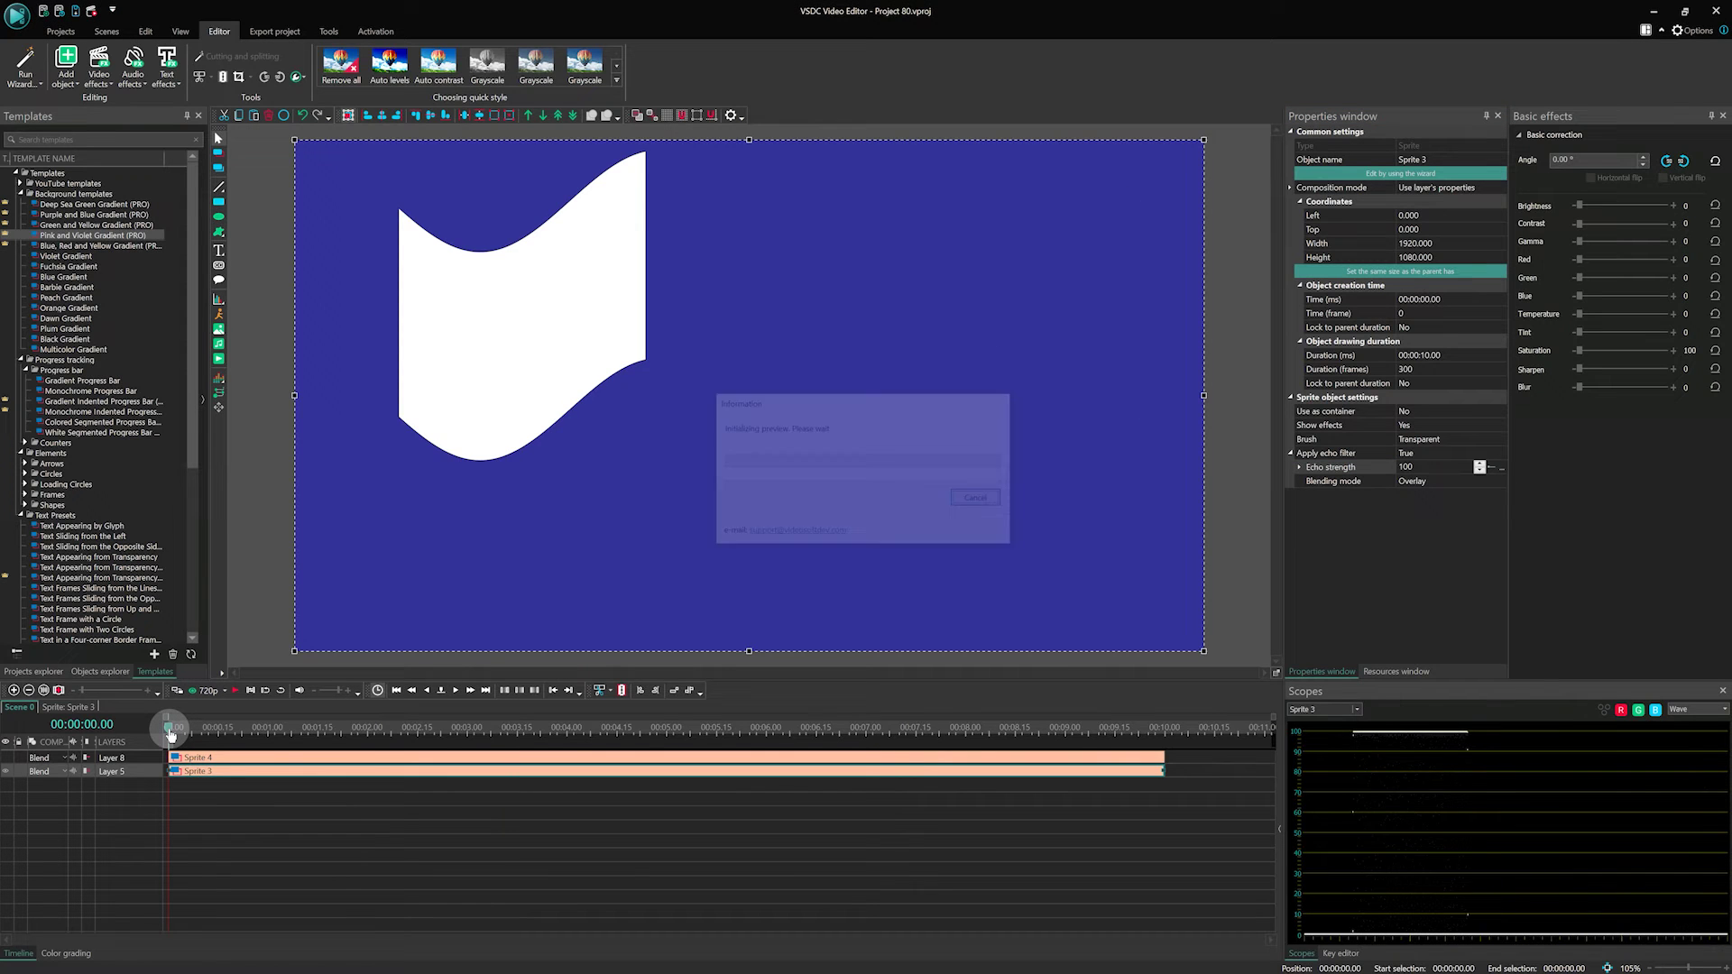
key(space)
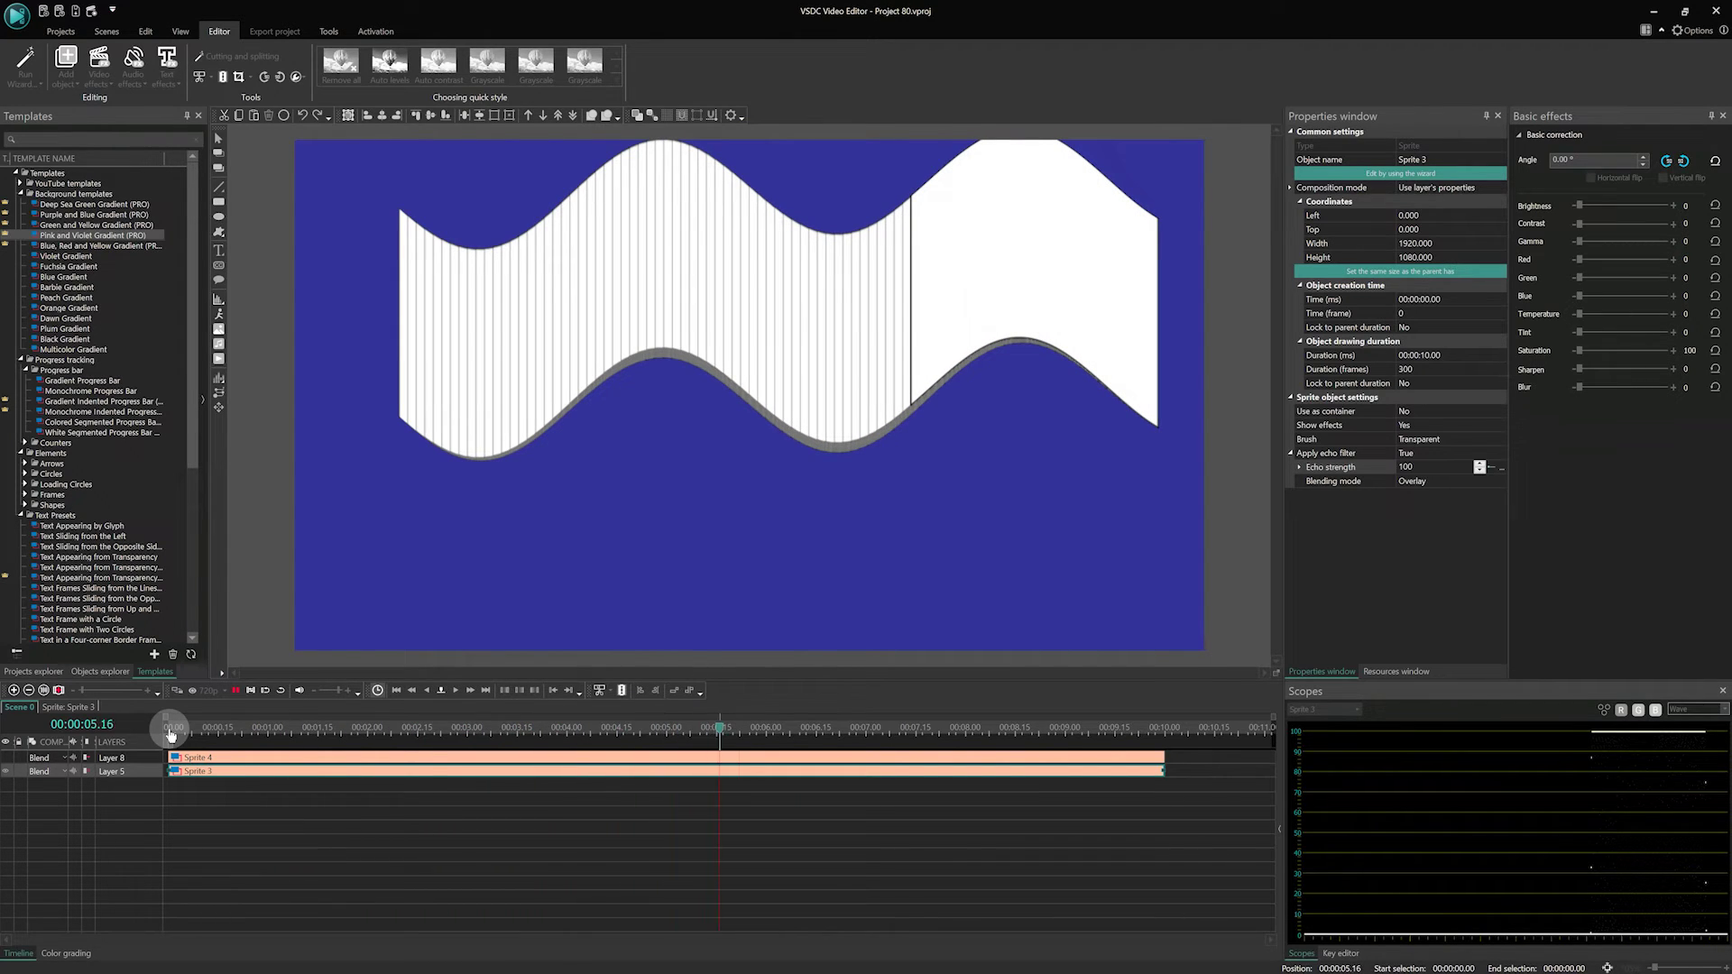
key(space)
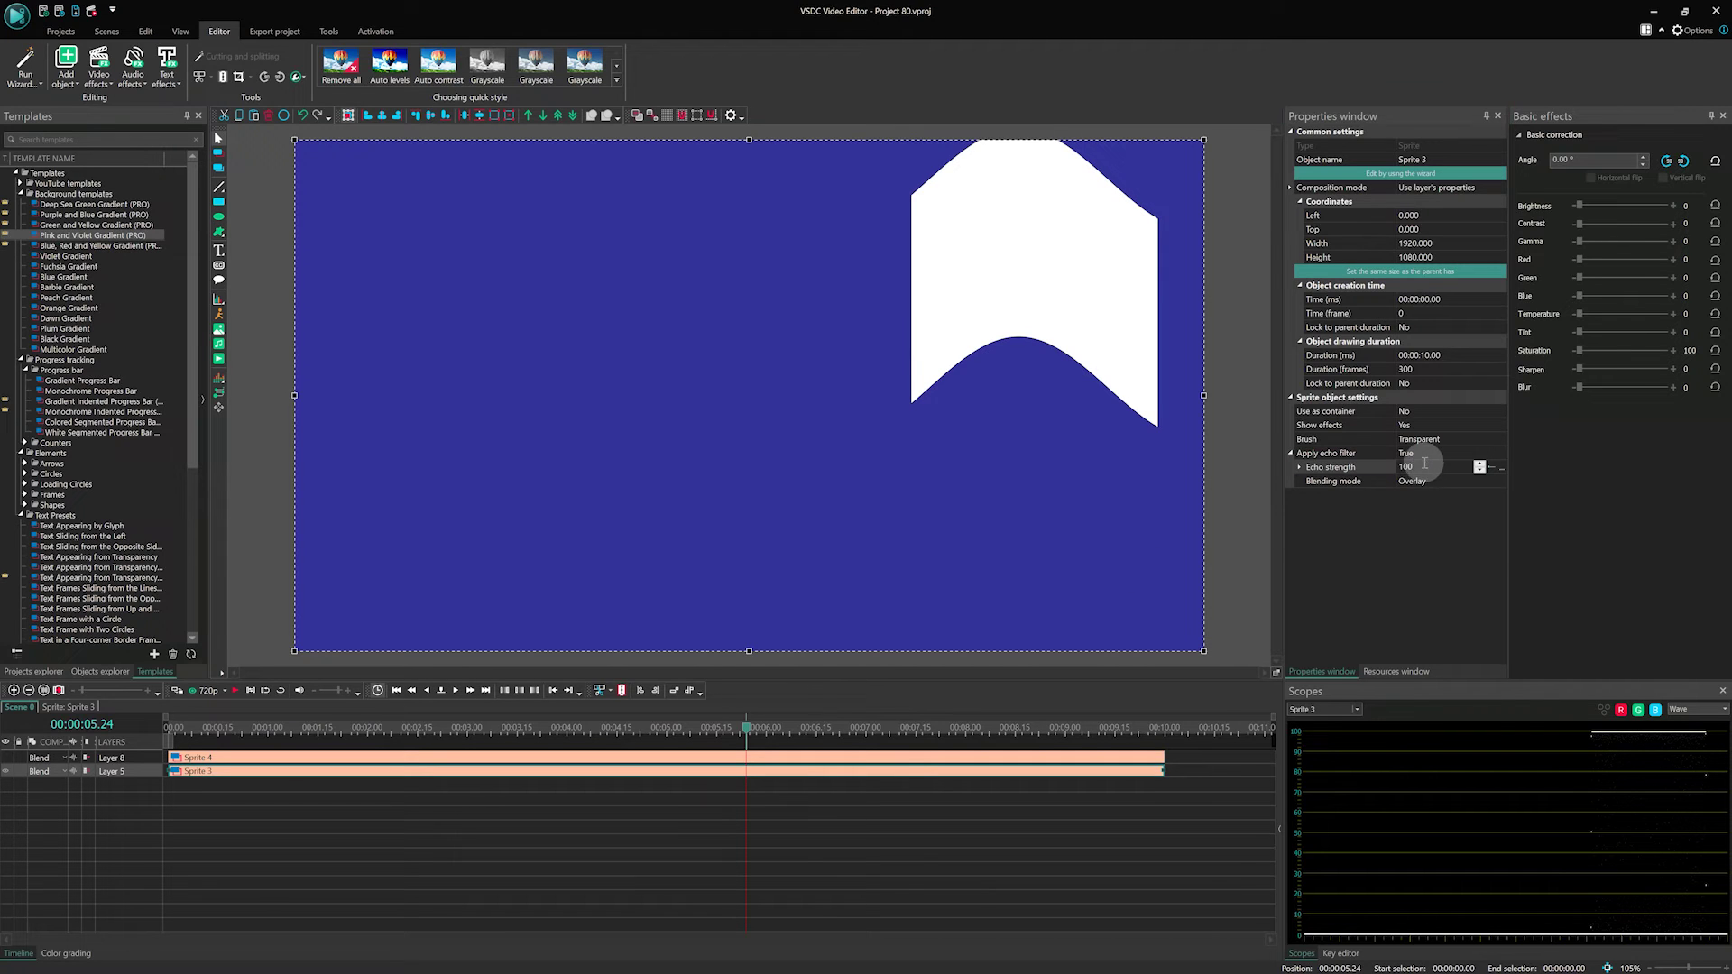
Step: Lower the echo strength to 10 and preview again
click(1423, 467)
text(10)
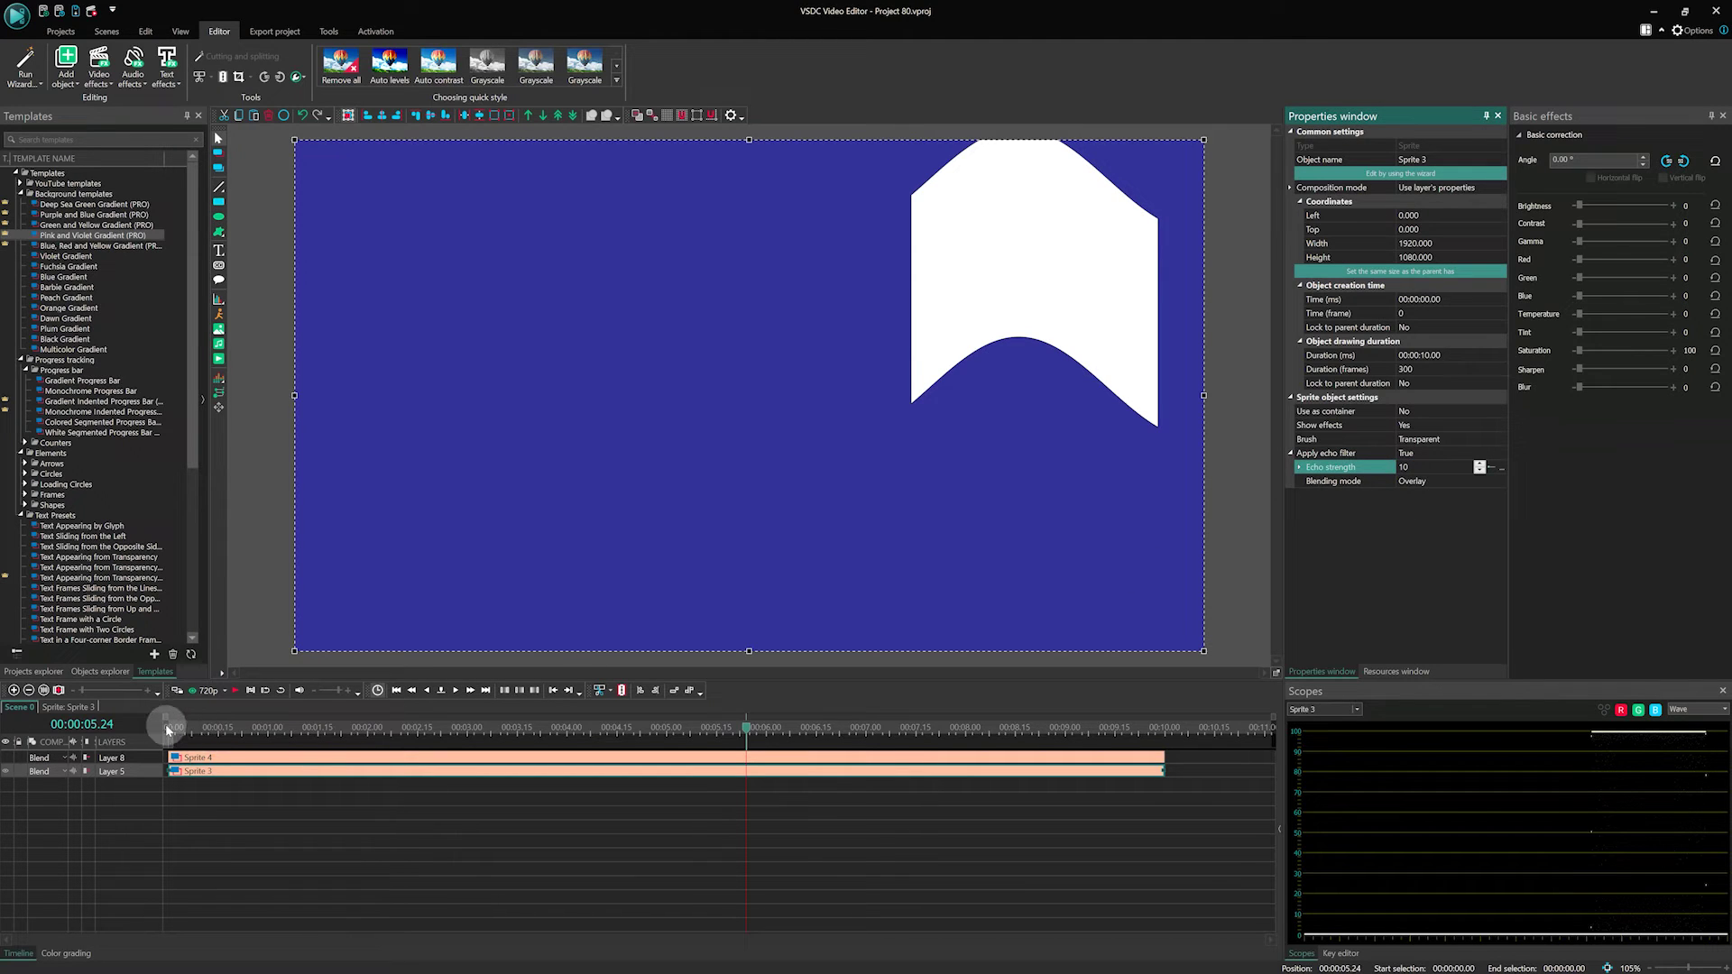
click(167, 727)
key(space)
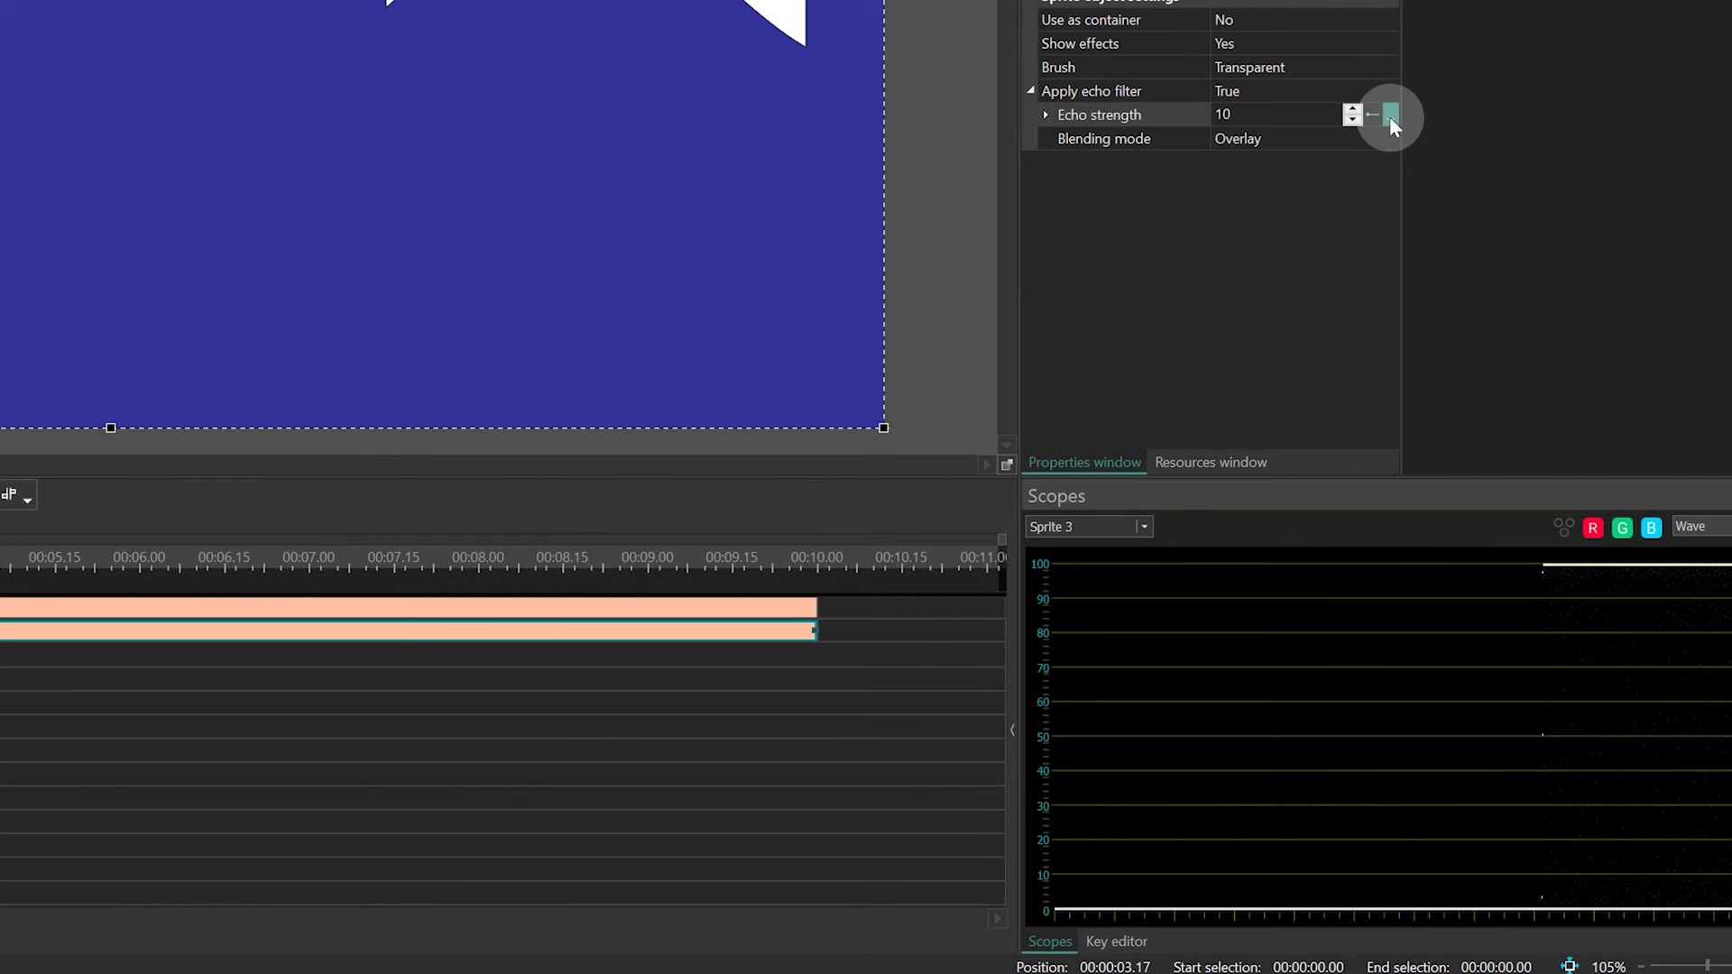
Step: Keyframe Sprite 3's echo strength to start at 43 and ease down to 10
click(1502, 468)
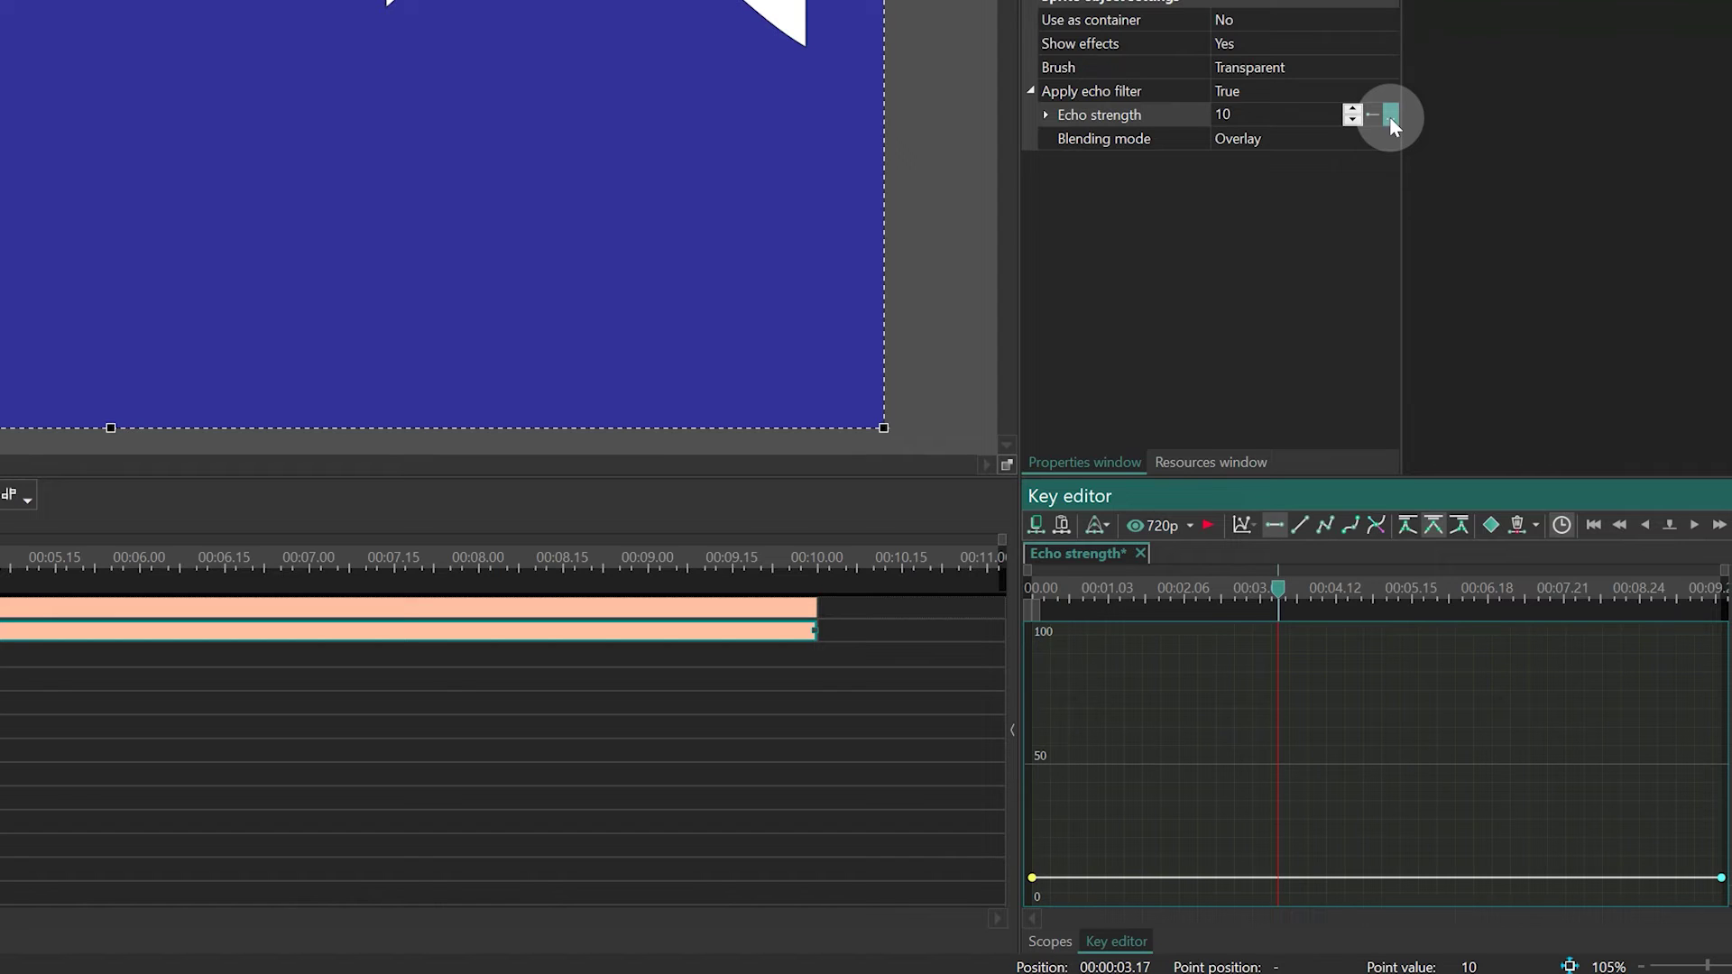
click(1390, 115)
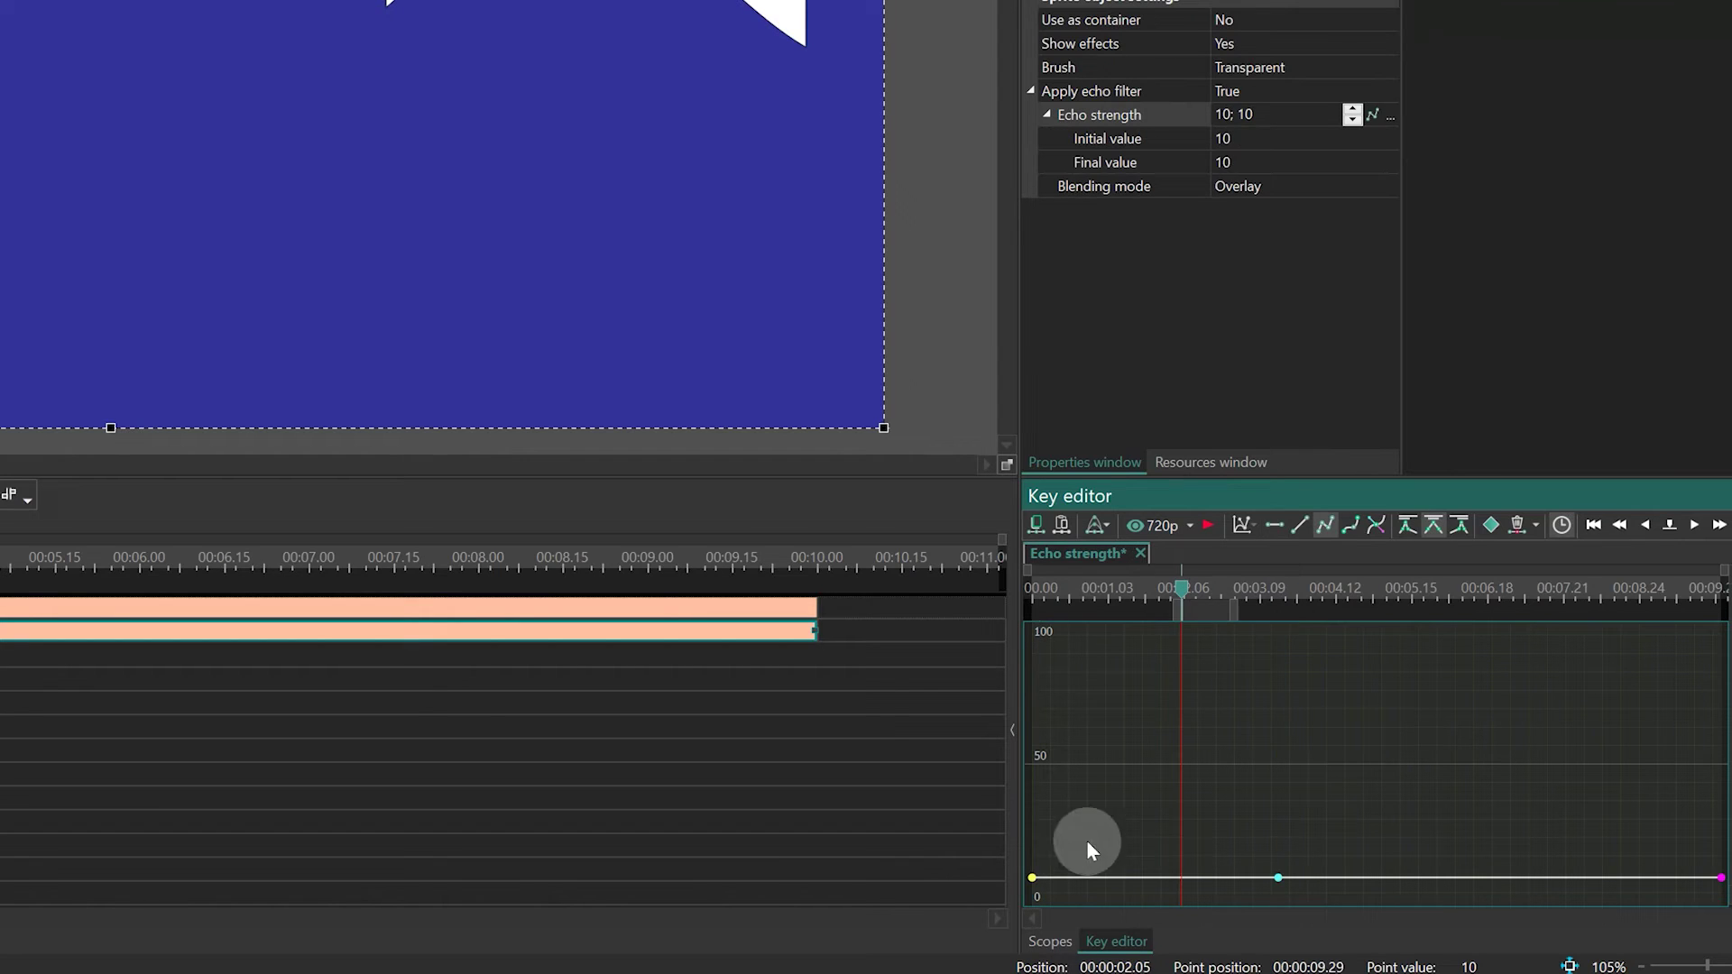
drag(1032, 877, 1032, 784)
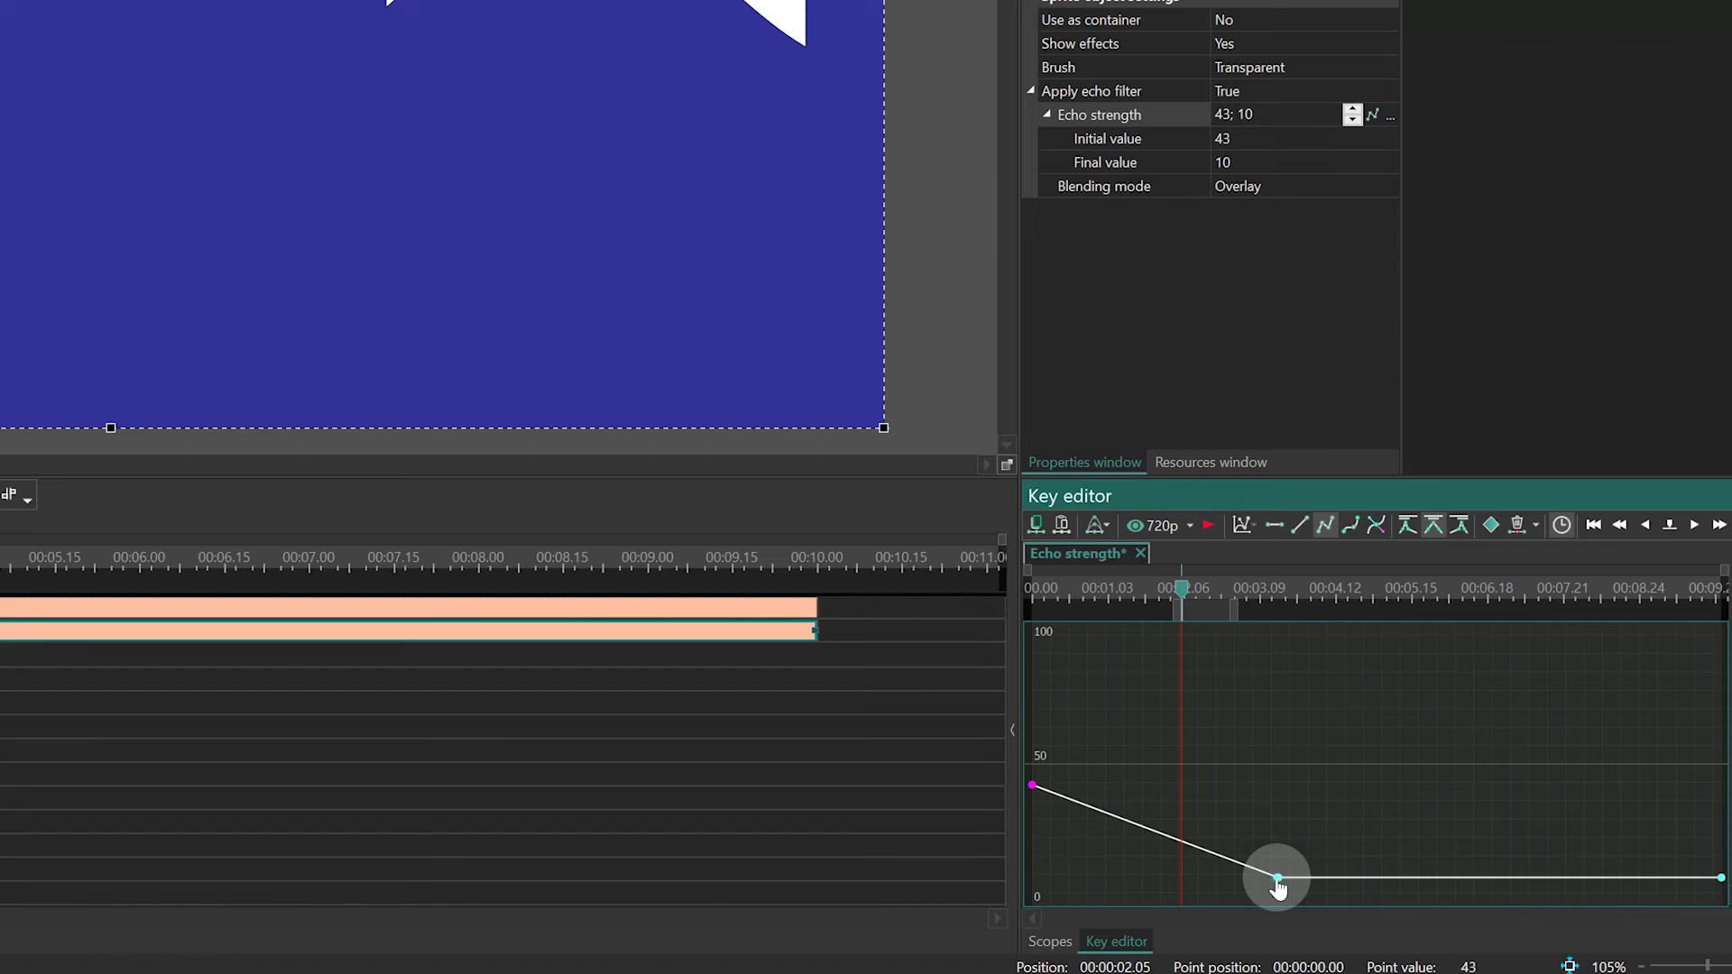
drag(1278, 876, 1275, 730)
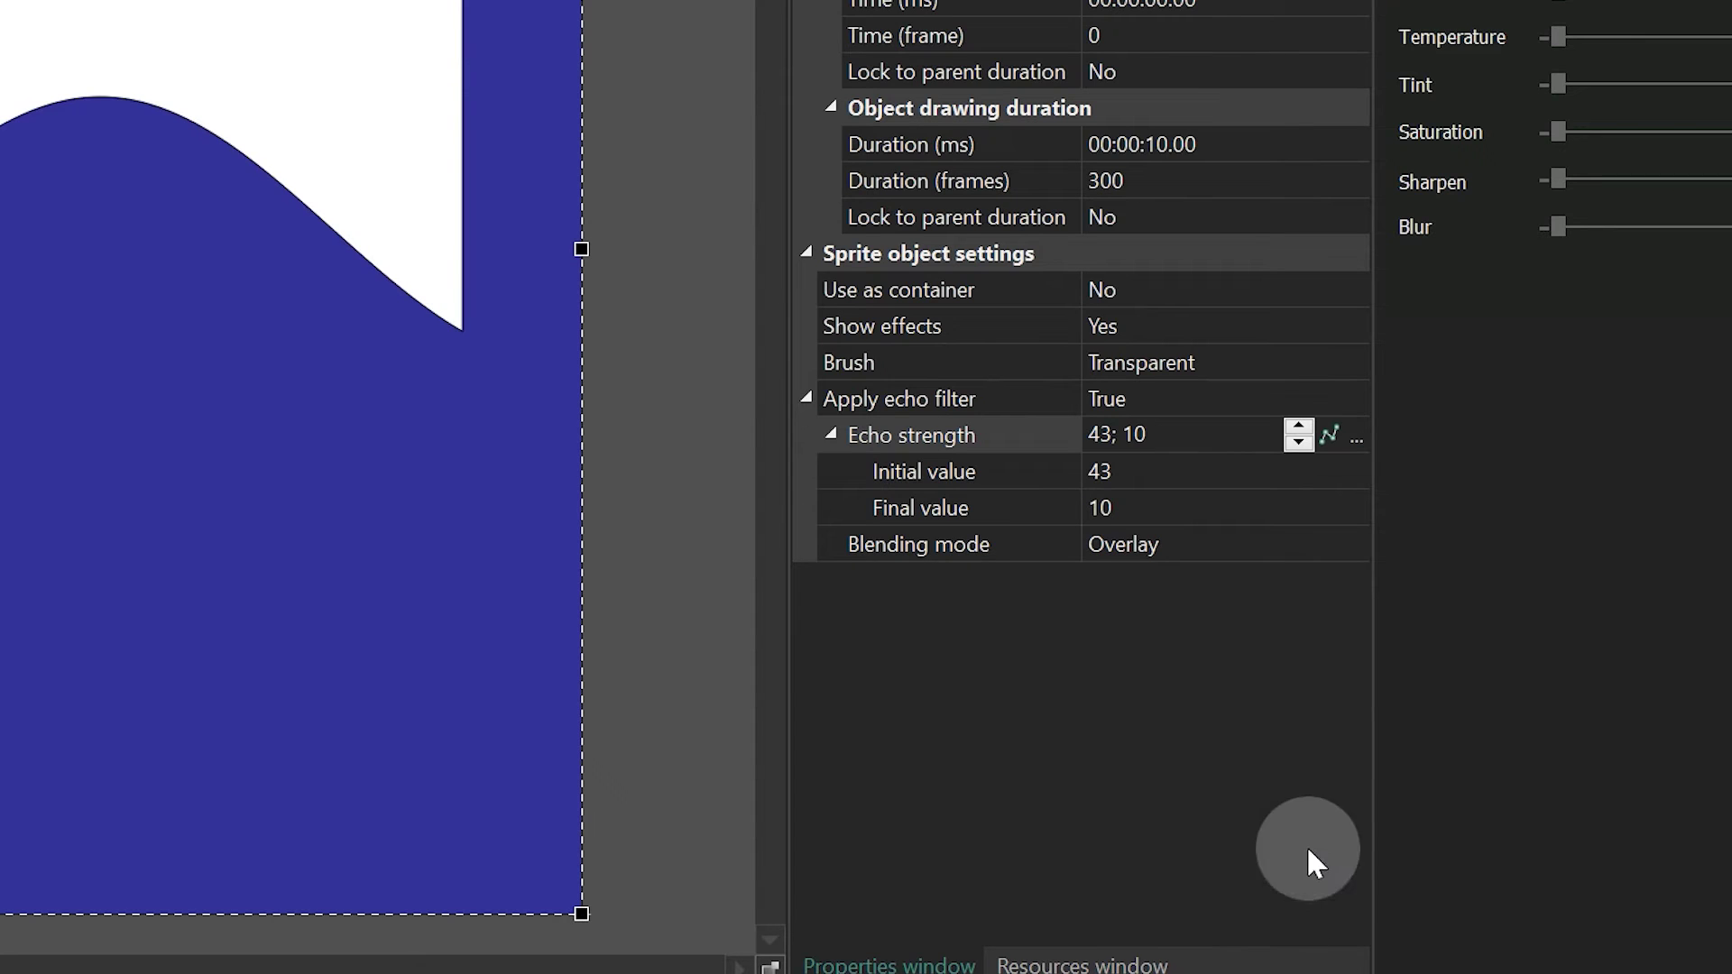
Step: Switch echo blending to Streak, set echo strength to 90, and preview playback
click(1345, 544)
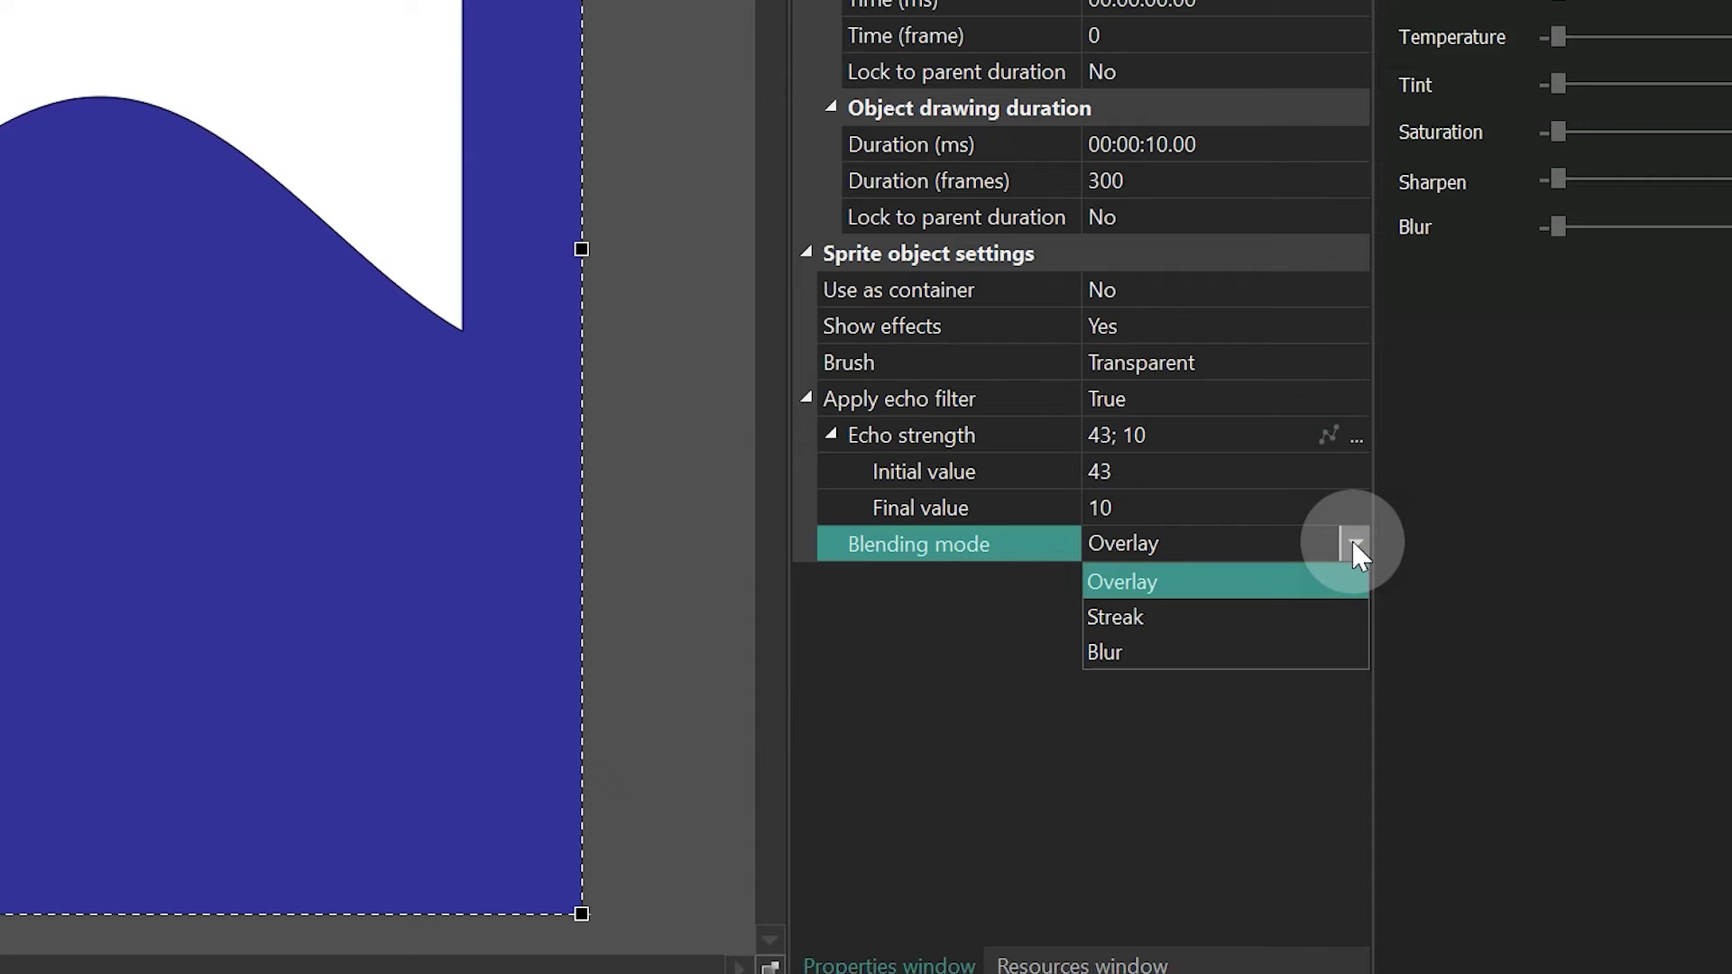
click(1118, 617)
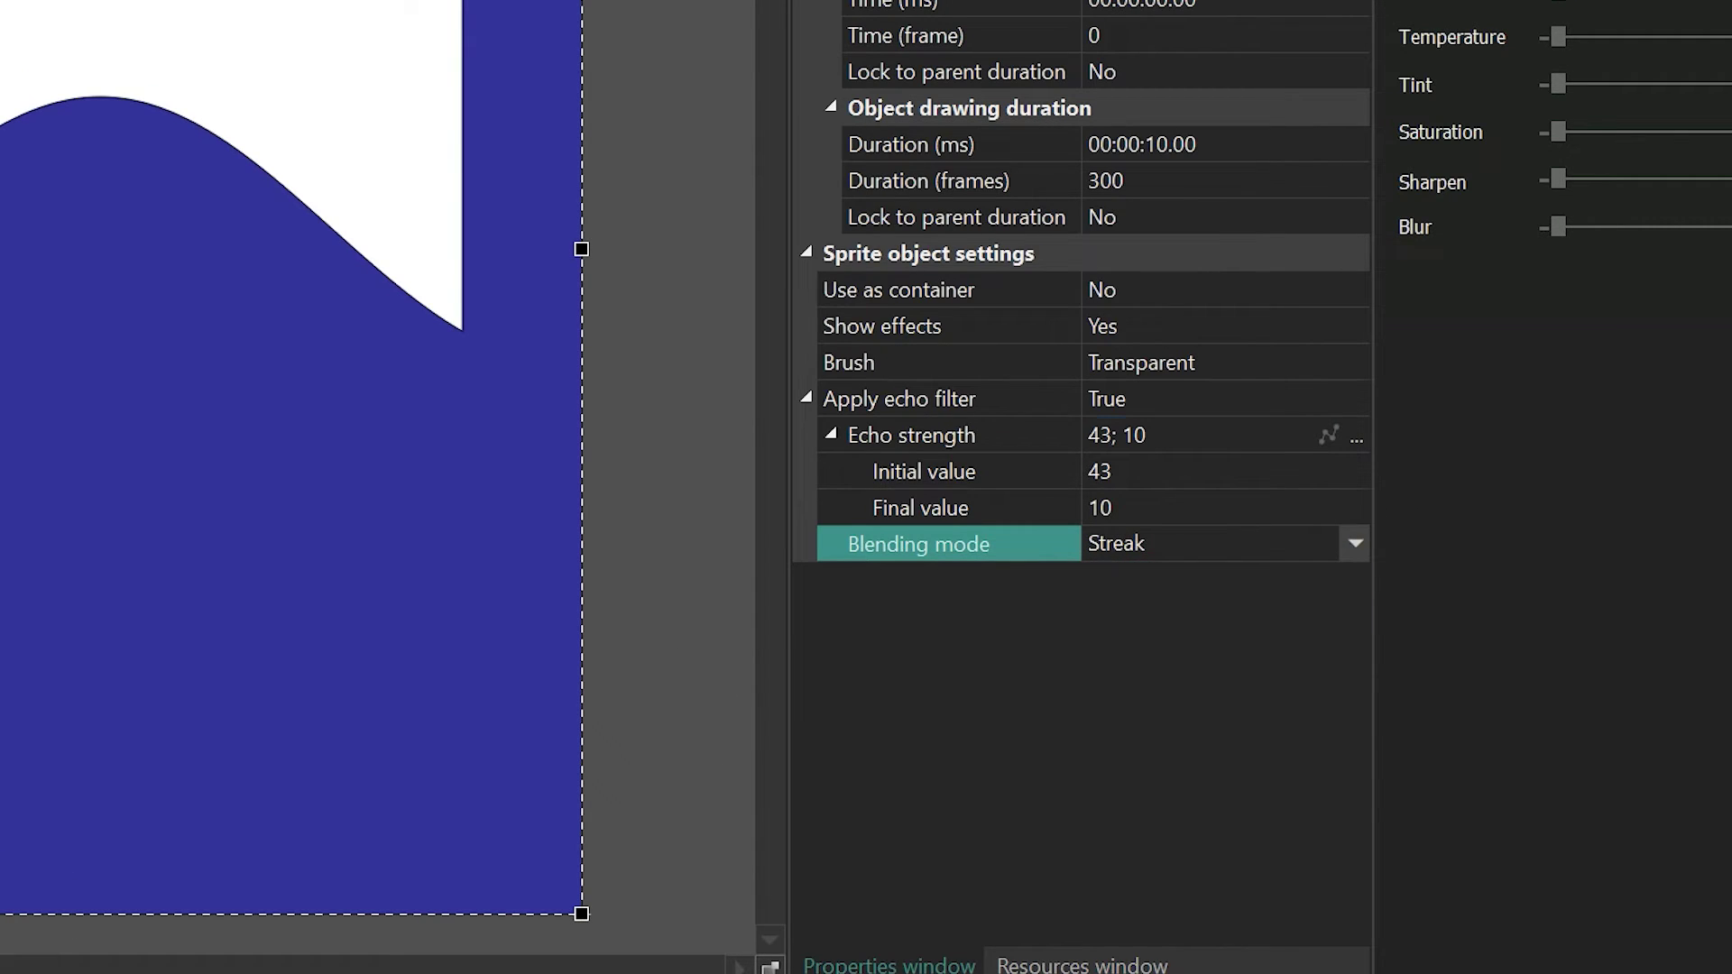
click(1013, 449)
text(9)
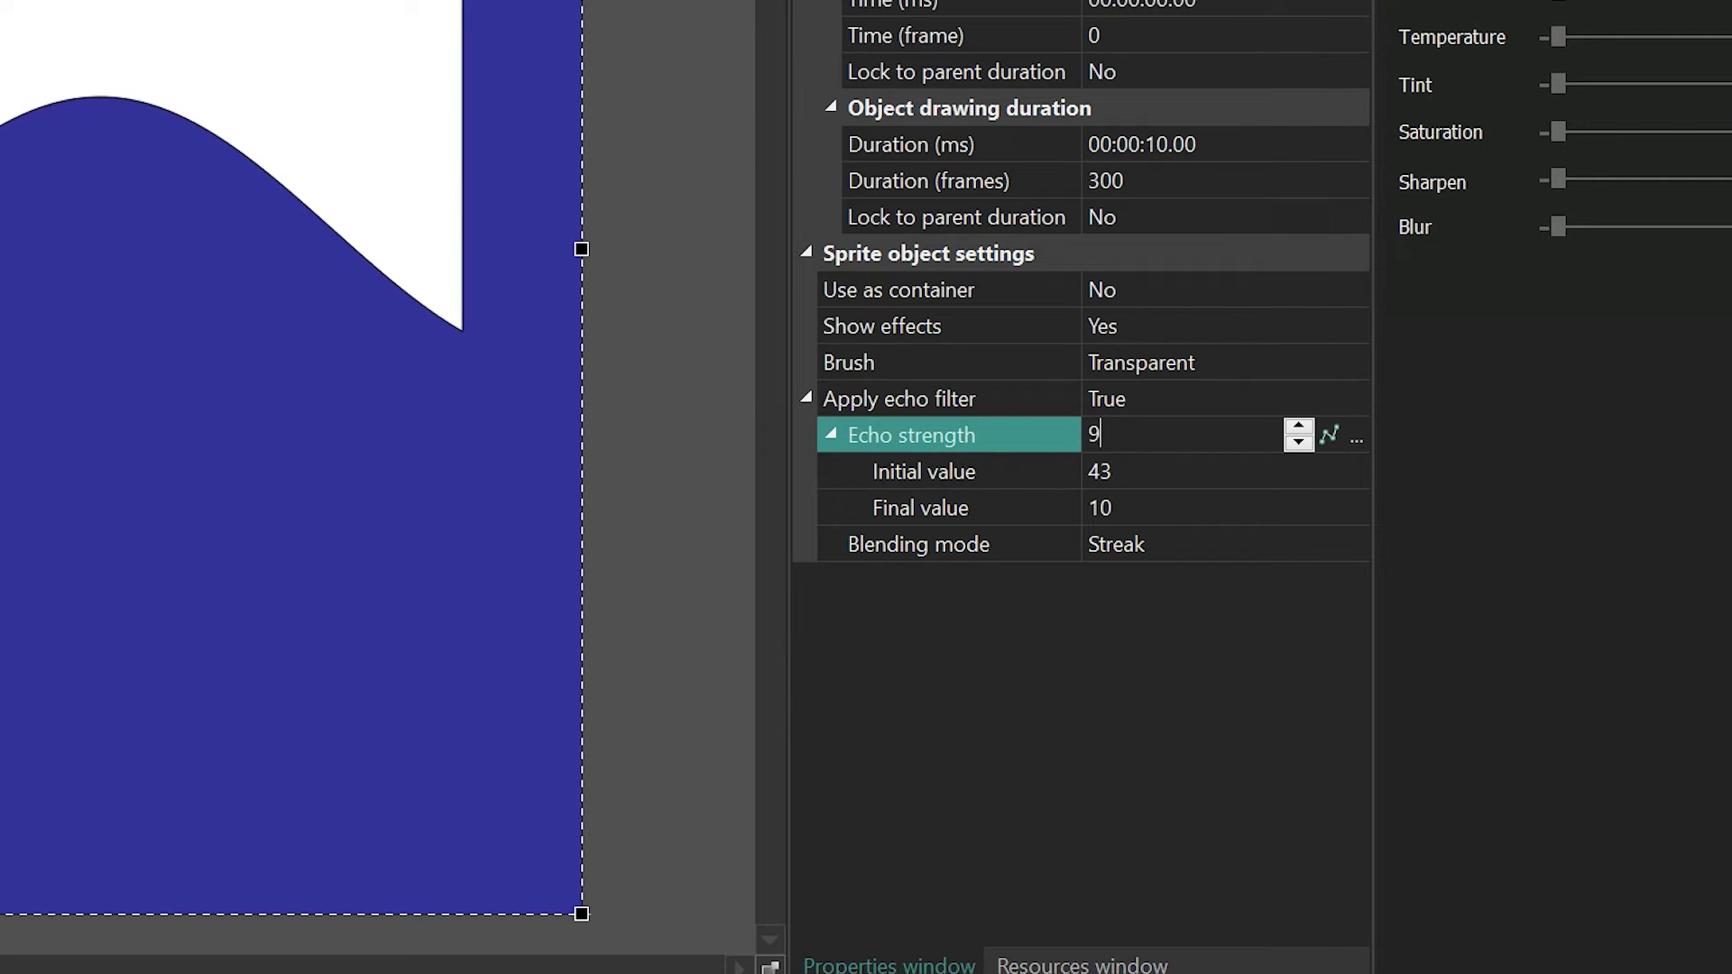
text(0)
click(1014, 453)
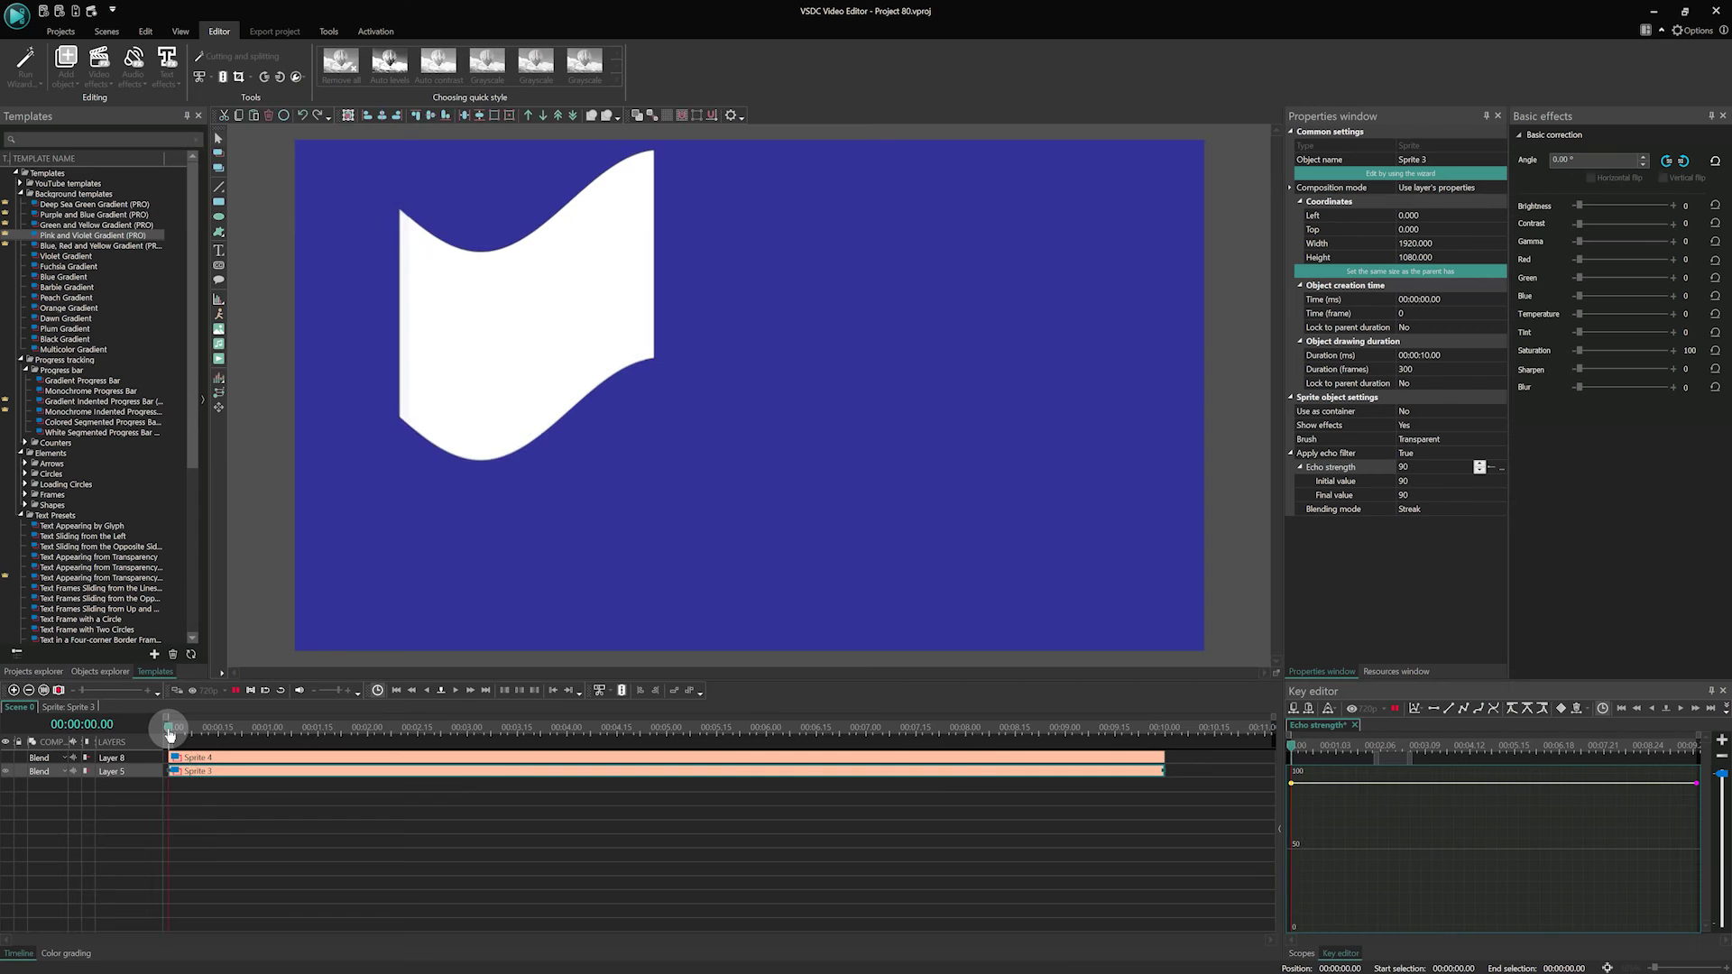
key(space)
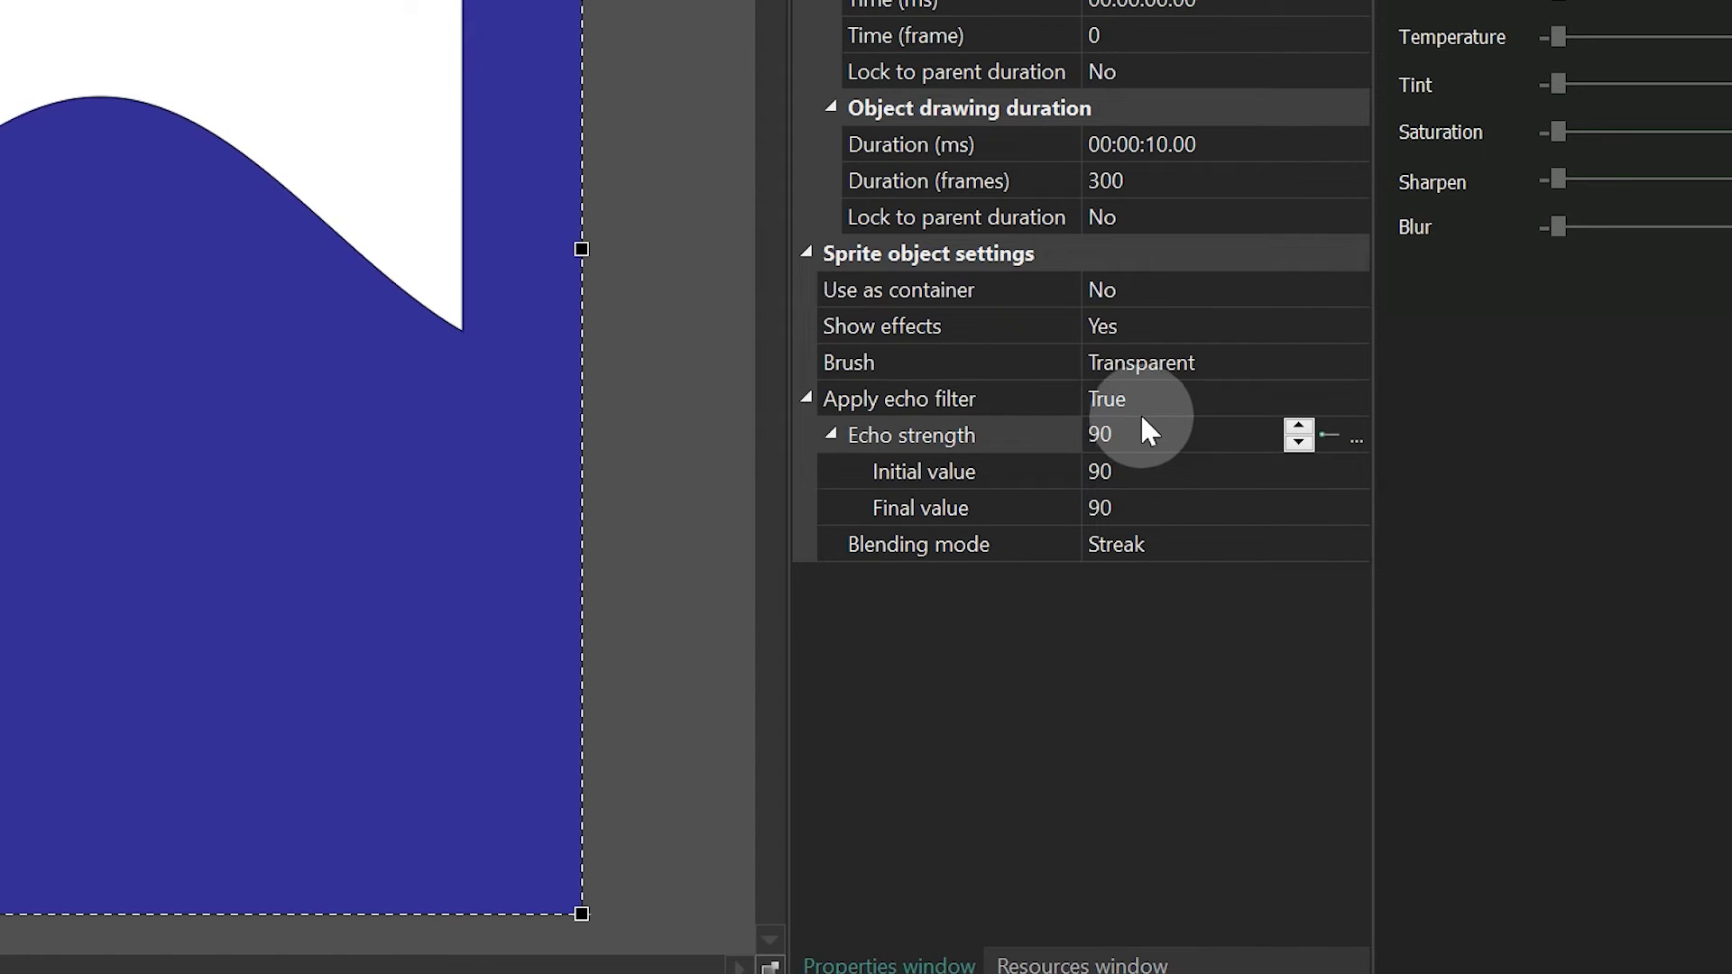
Step: Raise the echo strength to a constant 100
click(1344, 463)
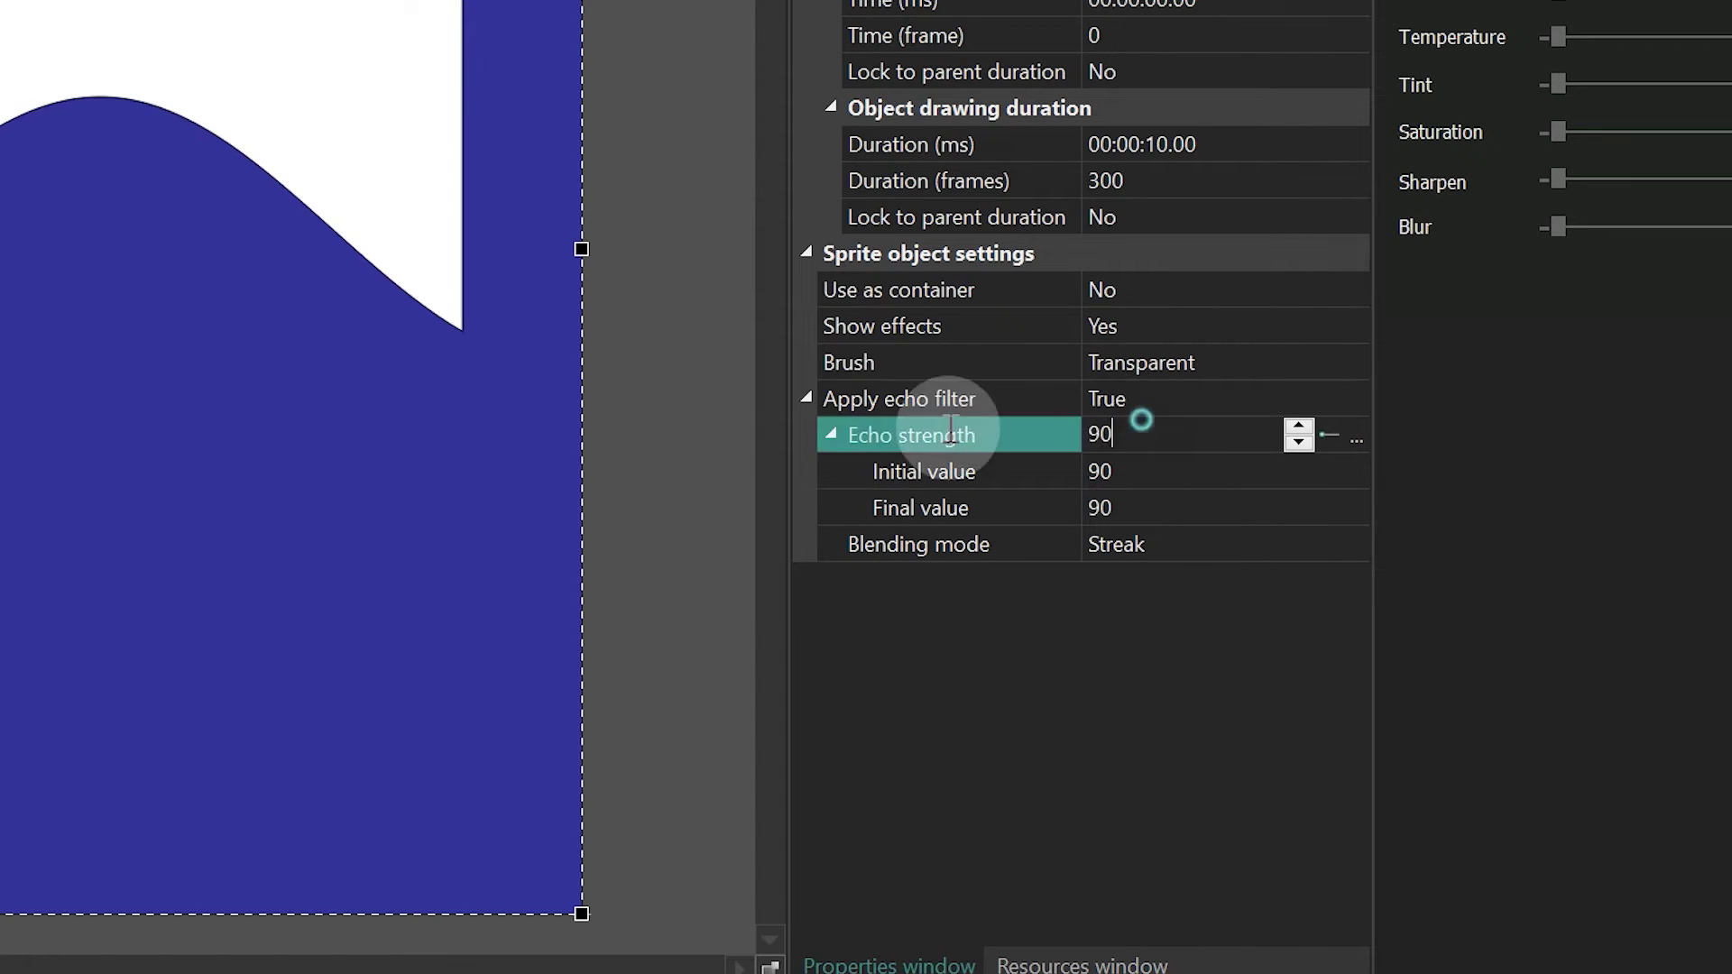
key(BackSpace)
key(BackSpace)
text(100)
key(Return)
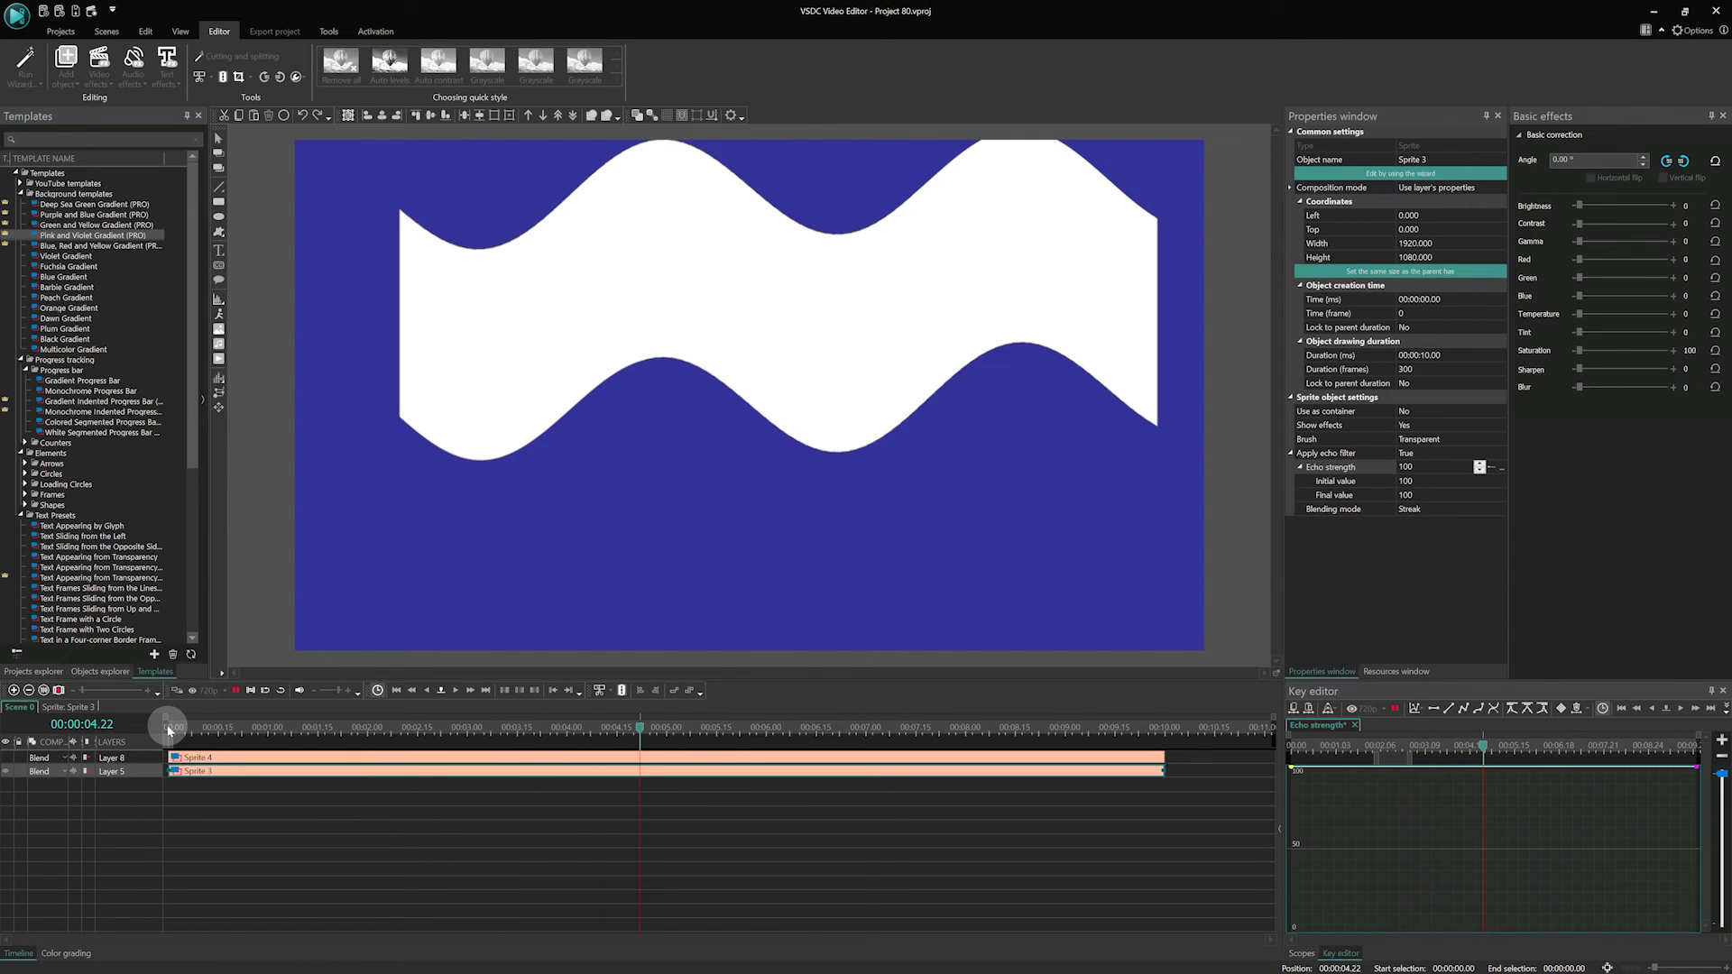
Step: Stop the preview and change the echo blending mode to Blur
click(167, 731)
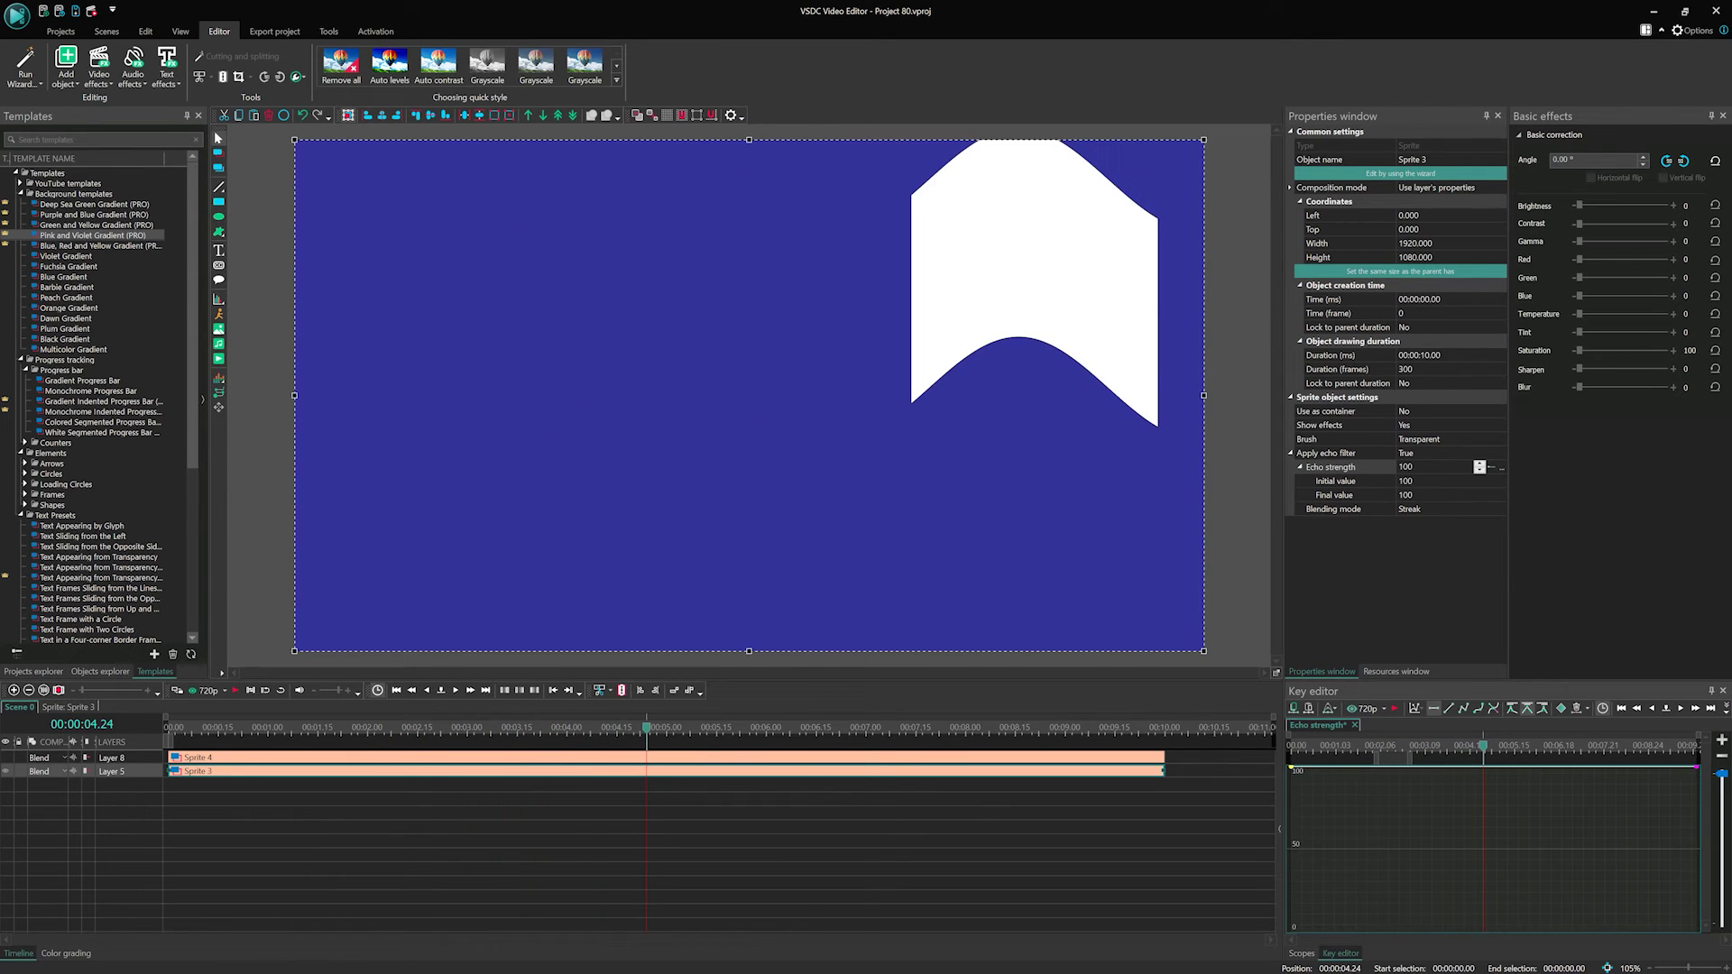
click(1481, 509)
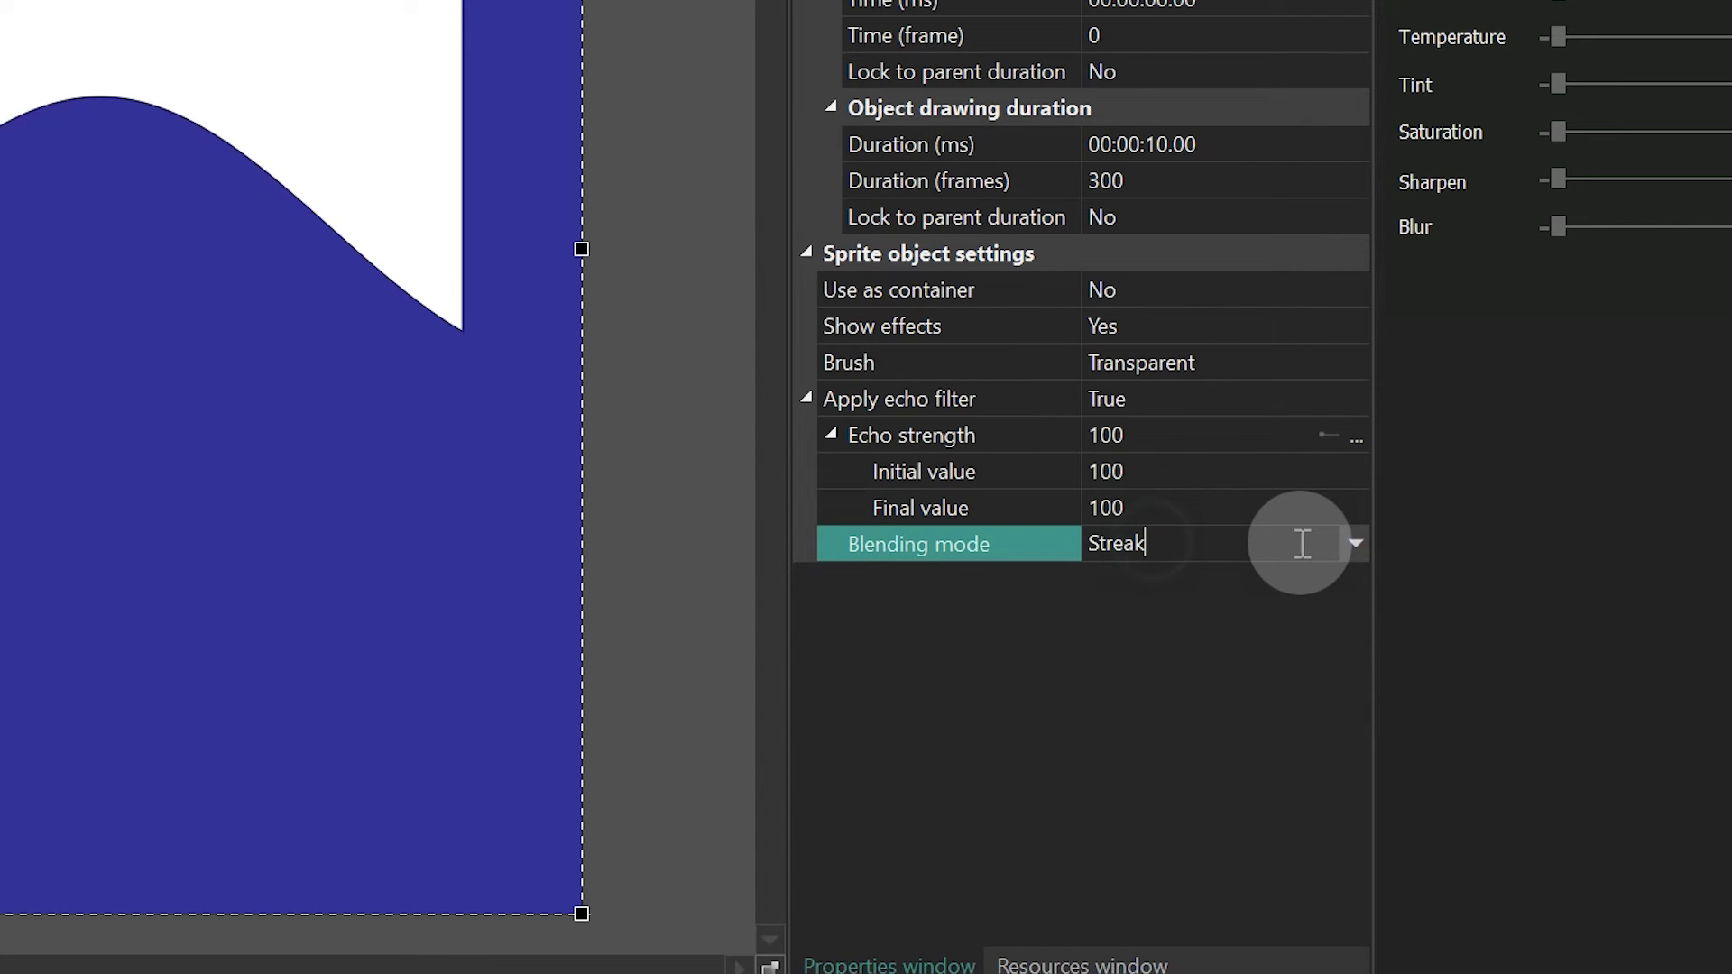
click(1353, 543)
click(1145, 653)
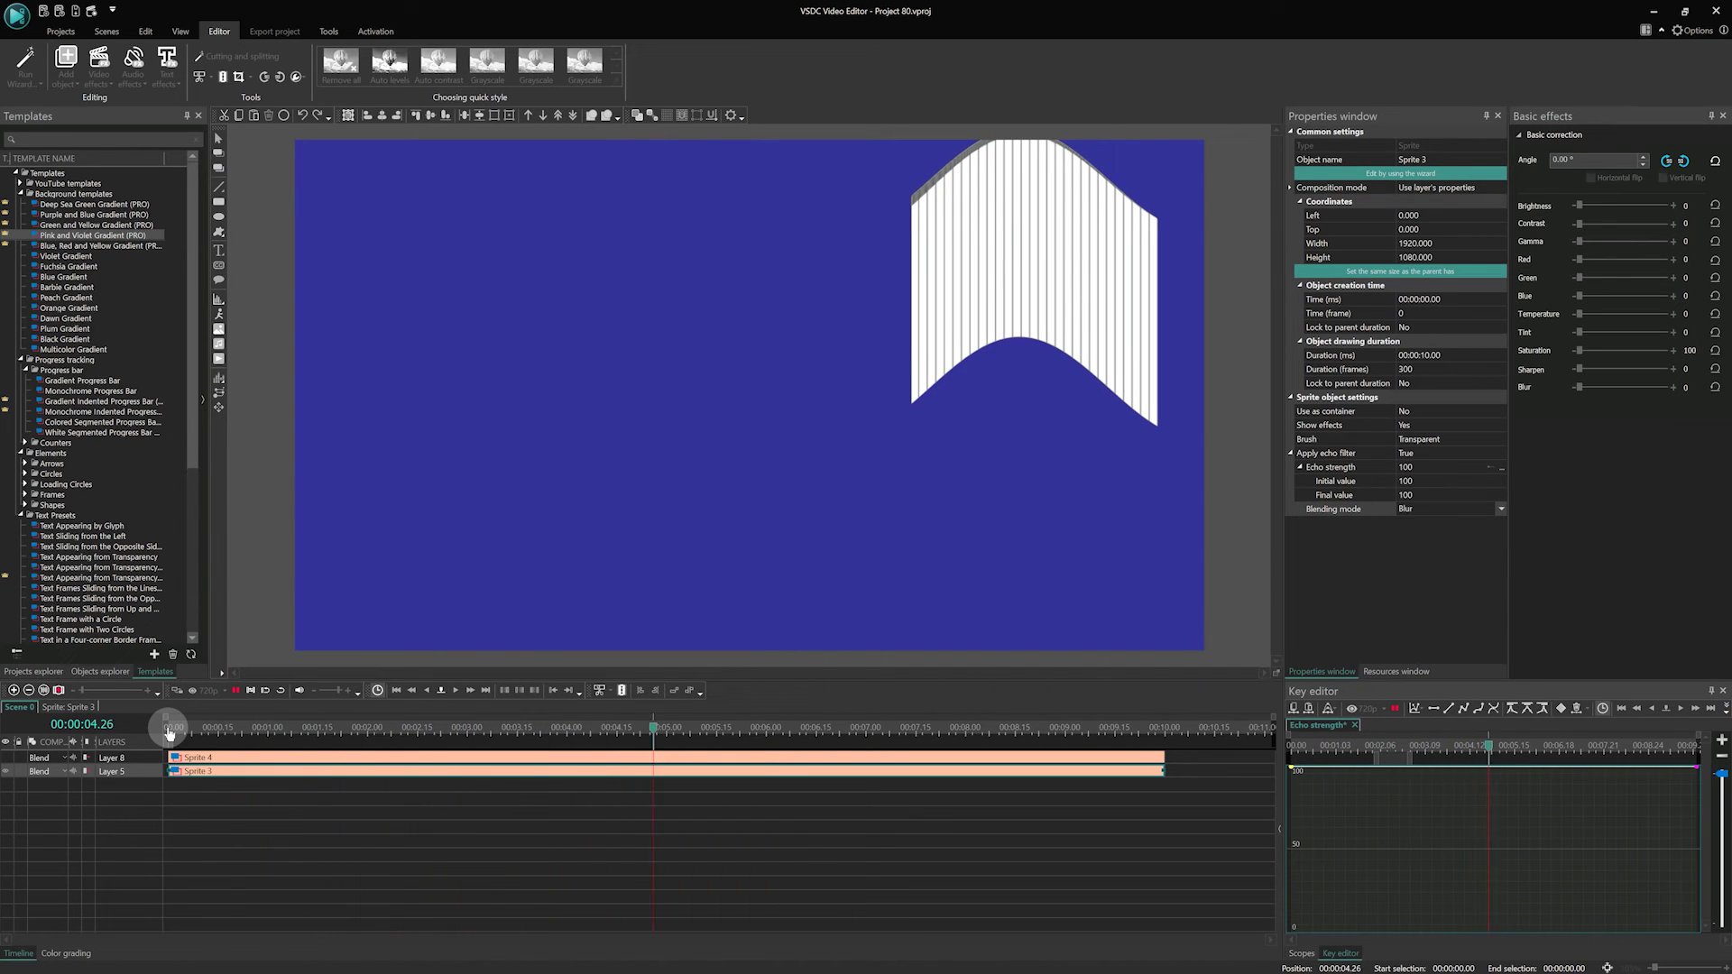
key(space)
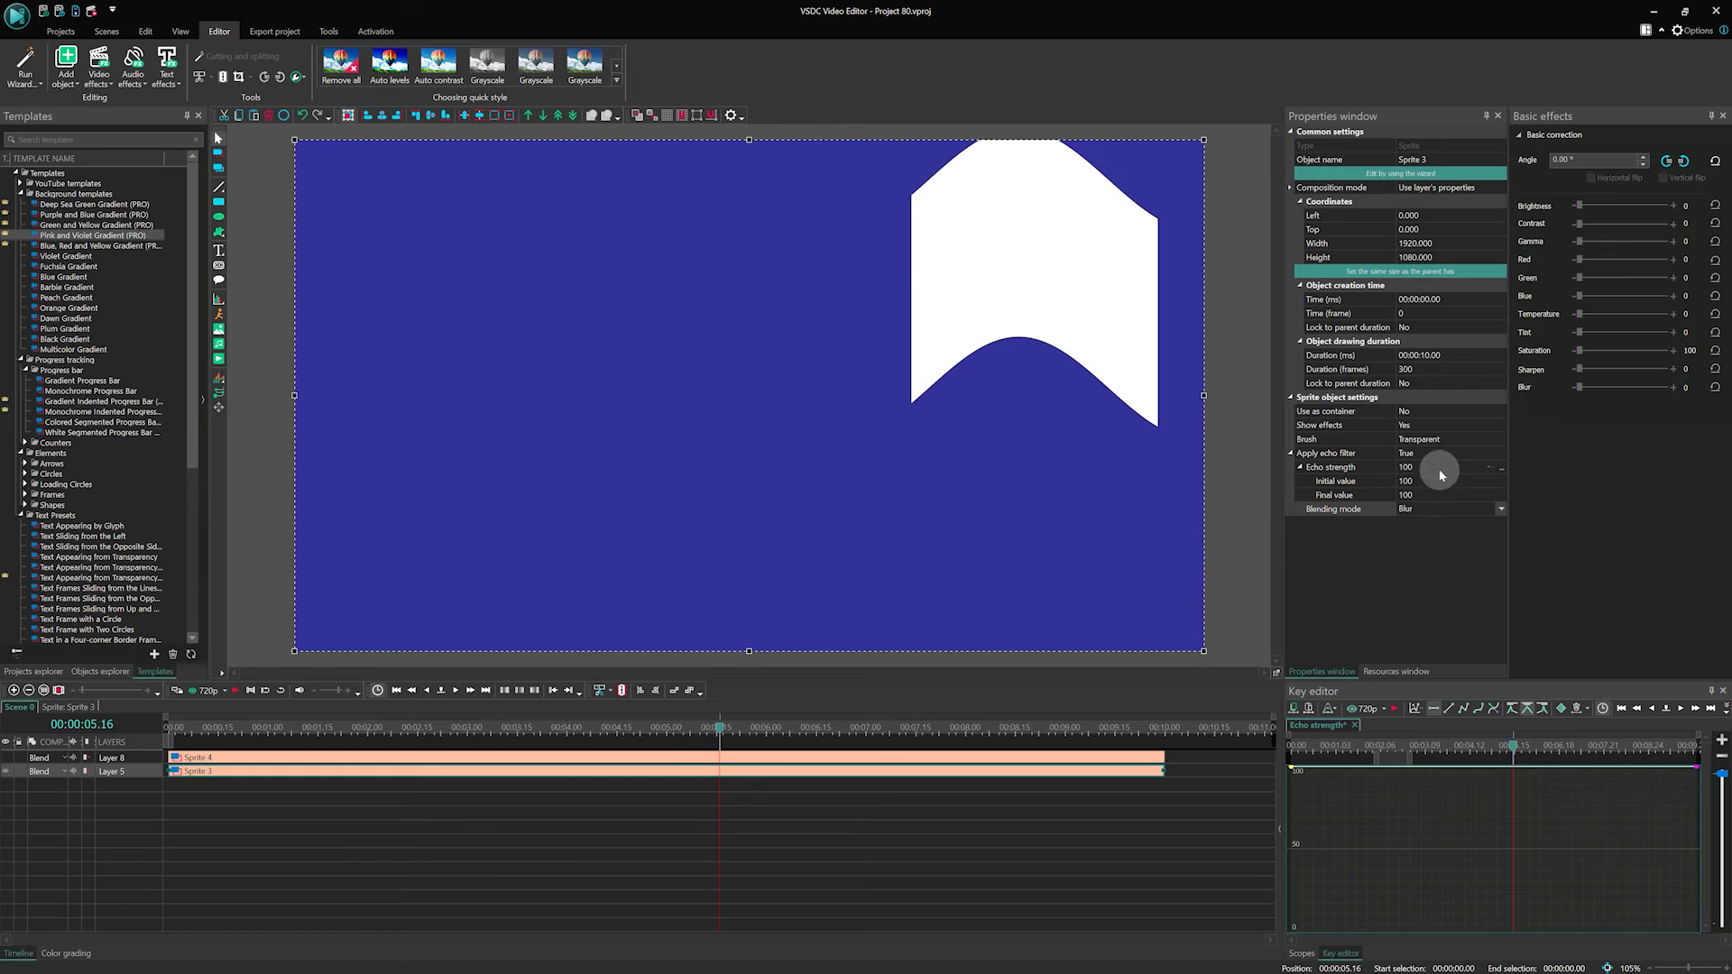
Step: Edit the echo strength to 50 and replay the Blur echo preview
click(1353, 467)
text(80)
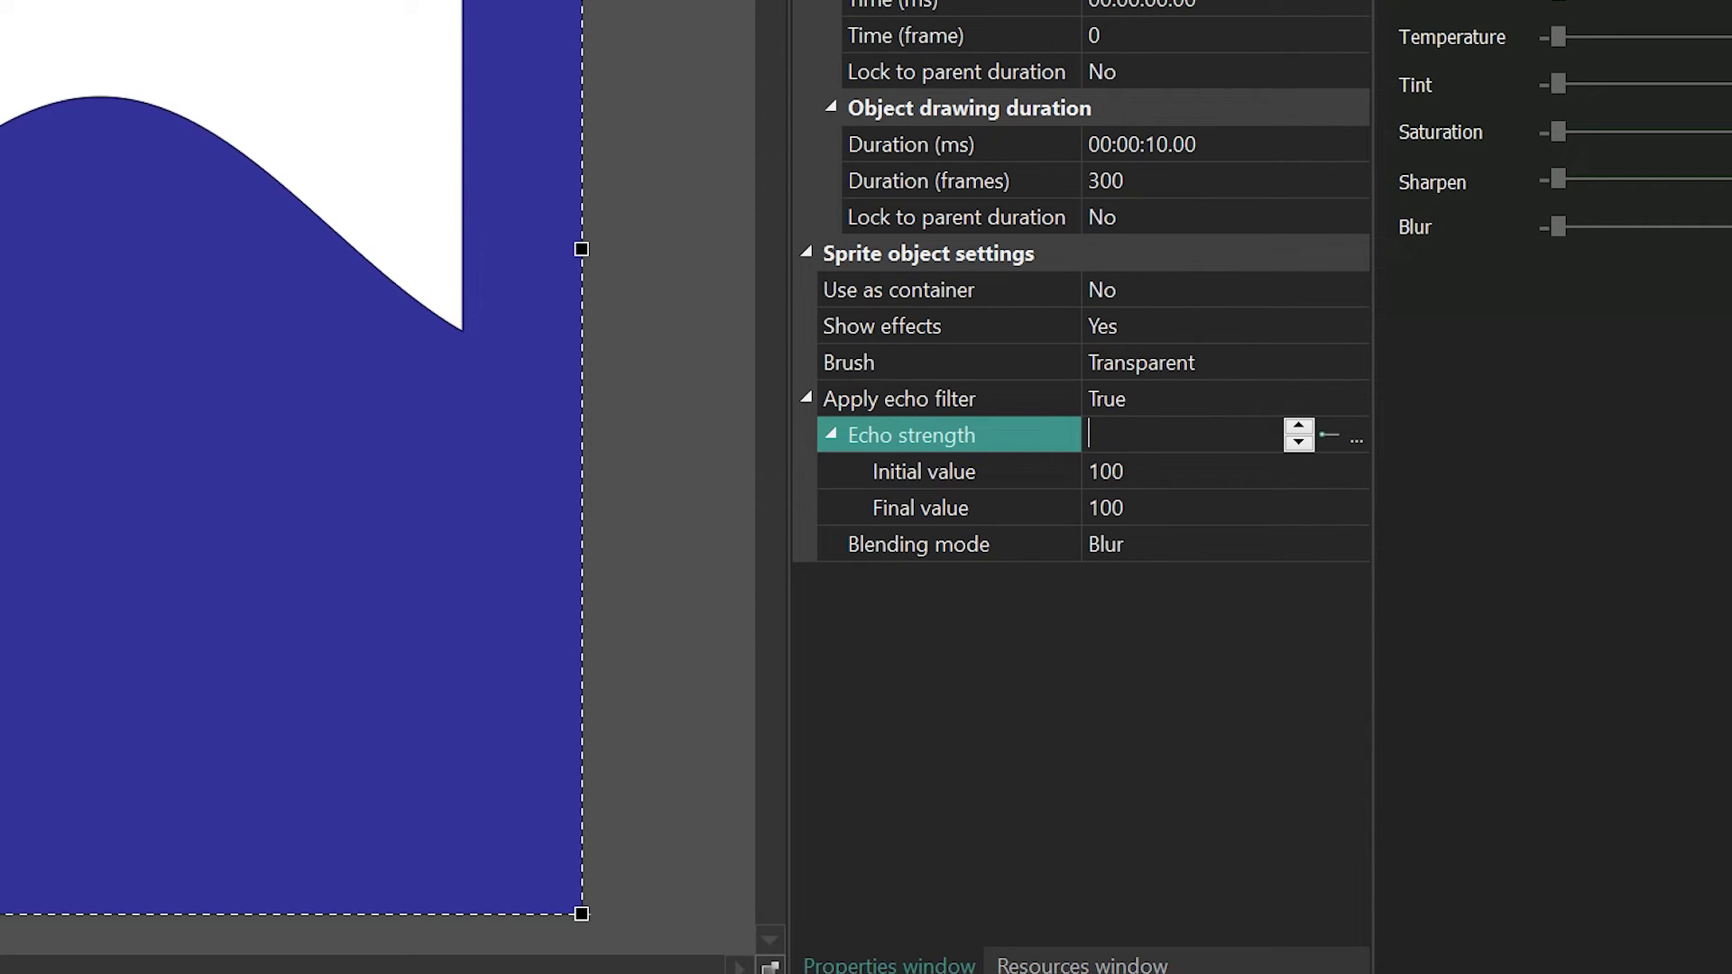
click(165, 729)
key(space)
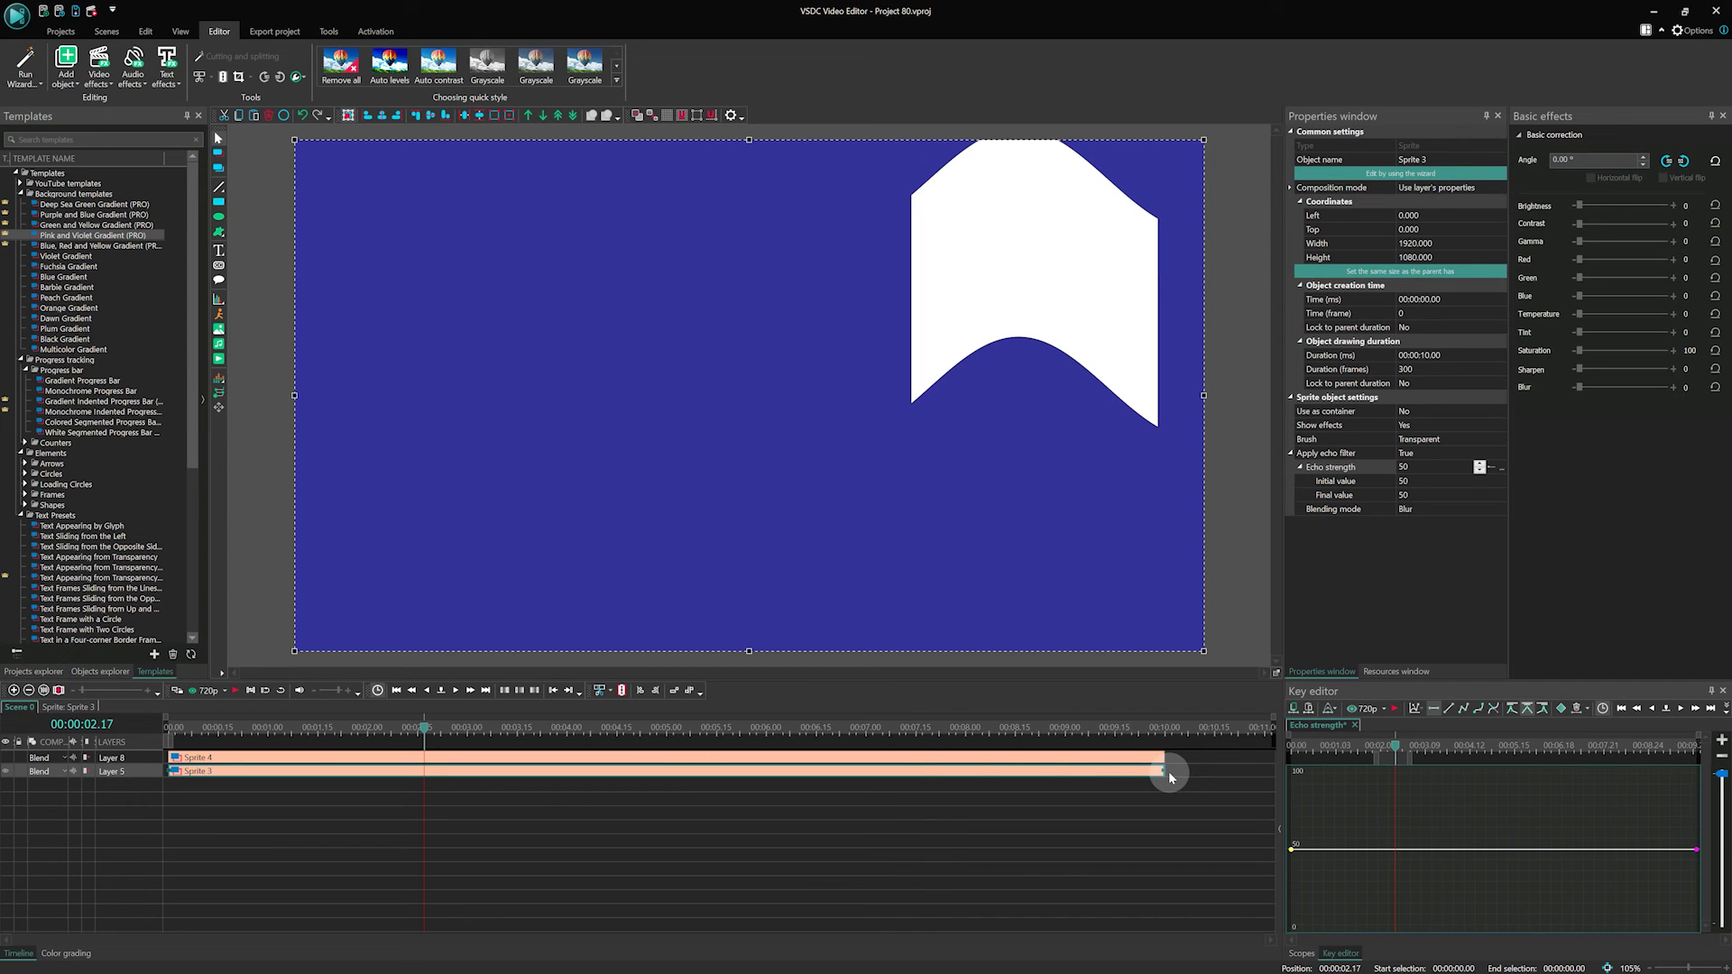
Step: Stretch Sprite 3's bar to about 11 seconds and play from nine seconds past its end
drag(1167, 772, 1270, 772)
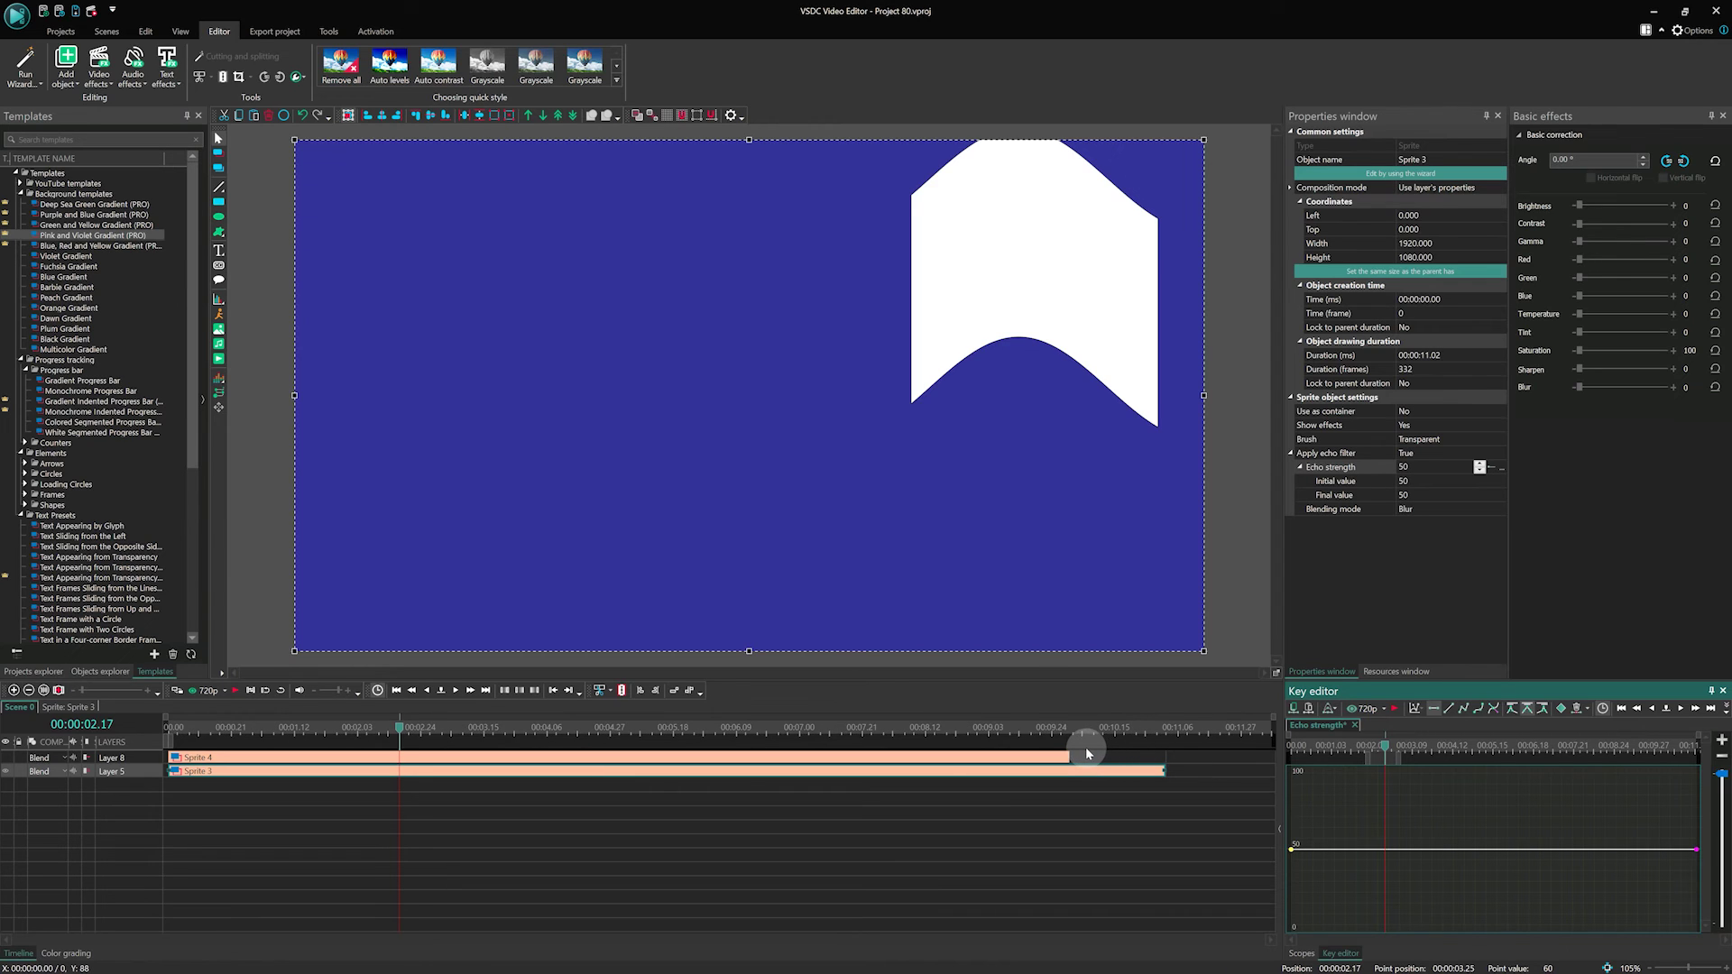
click(985, 727)
drag(986, 728, 987, 729)
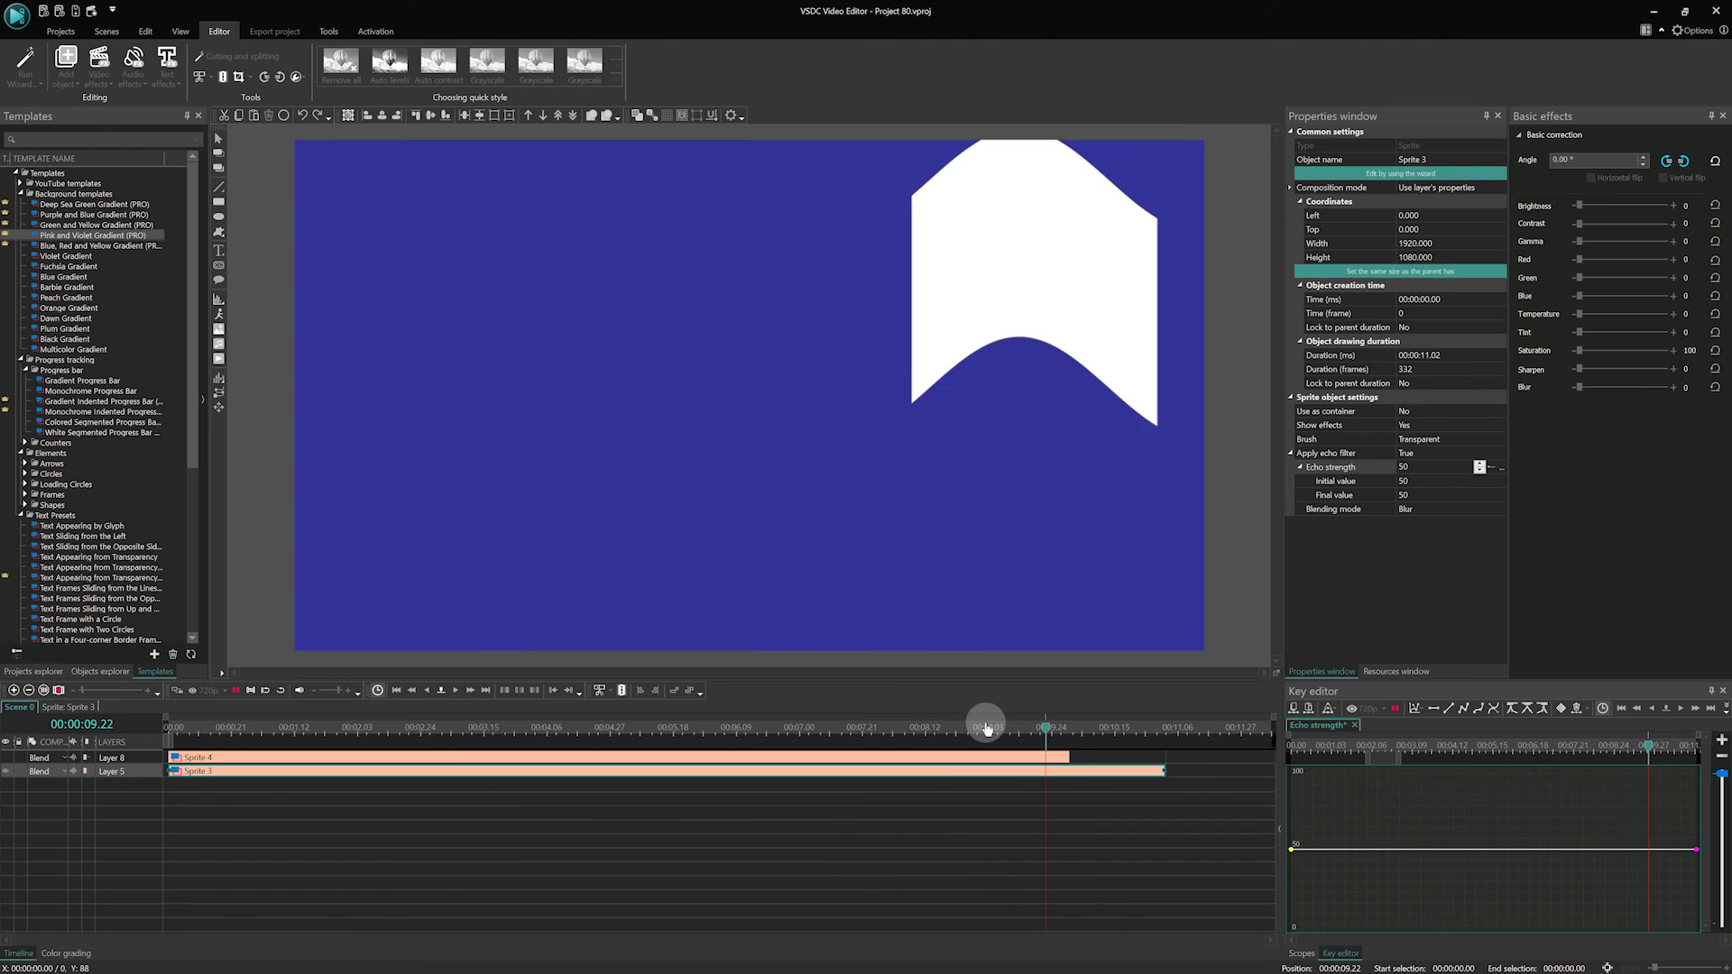
key(space)
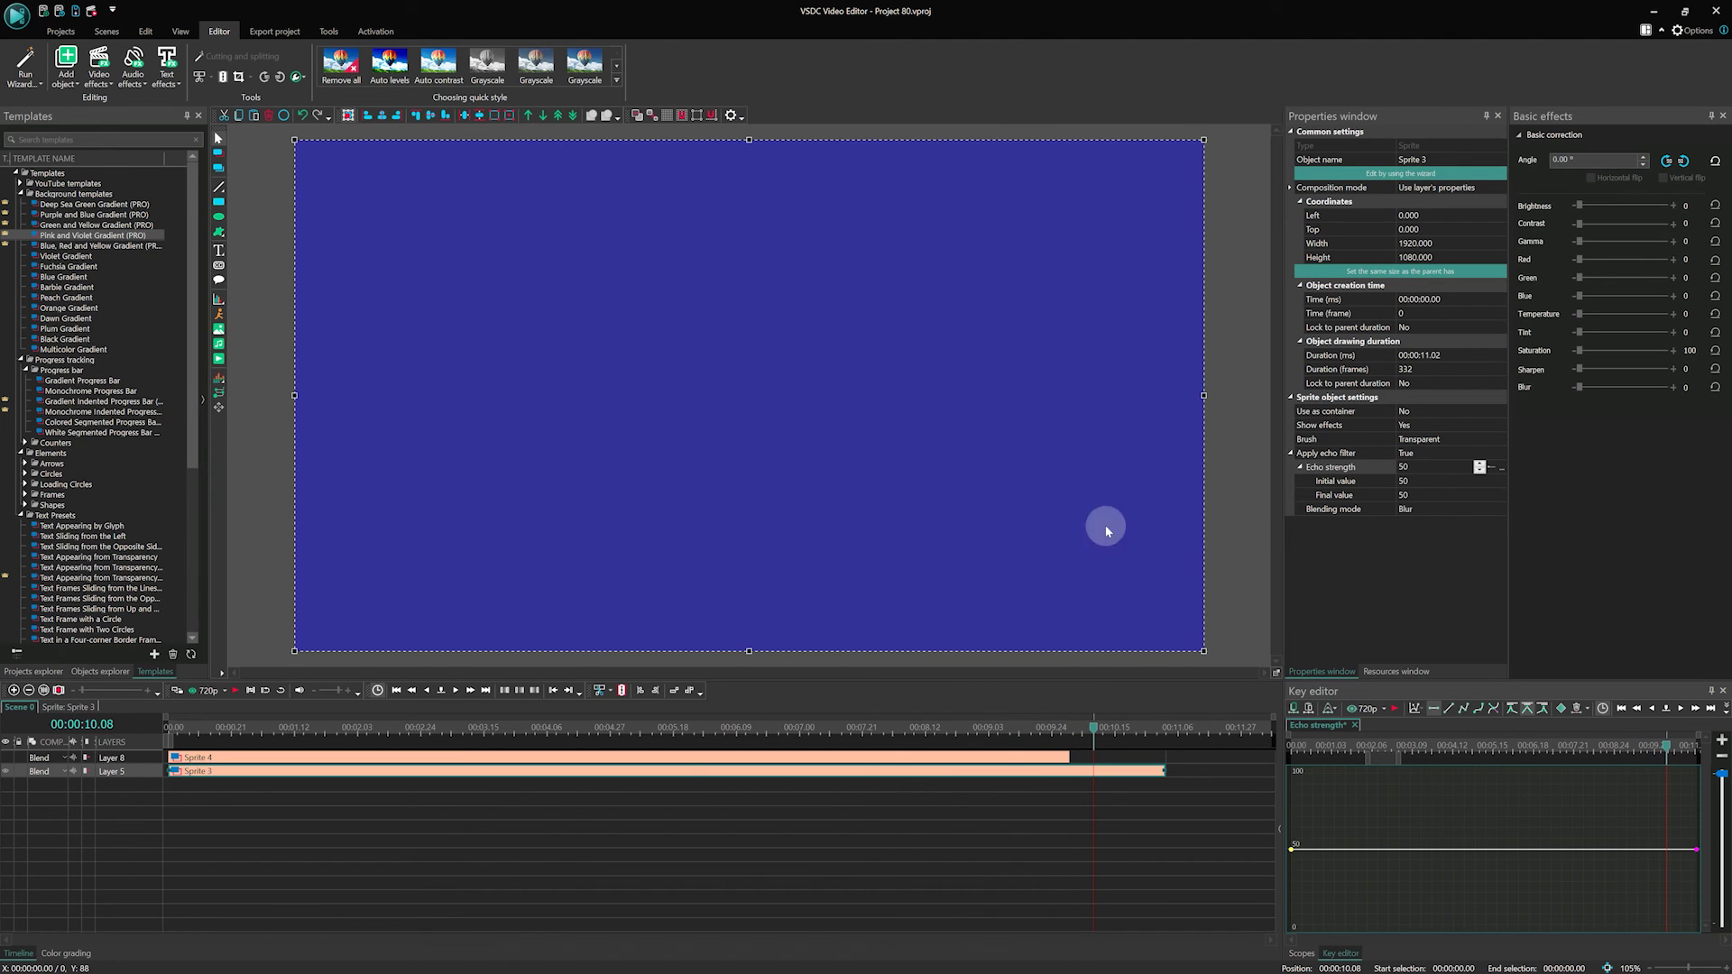
Step: Undo Sprite 3's duration stretch and open its inner layers
double_click(1090, 772)
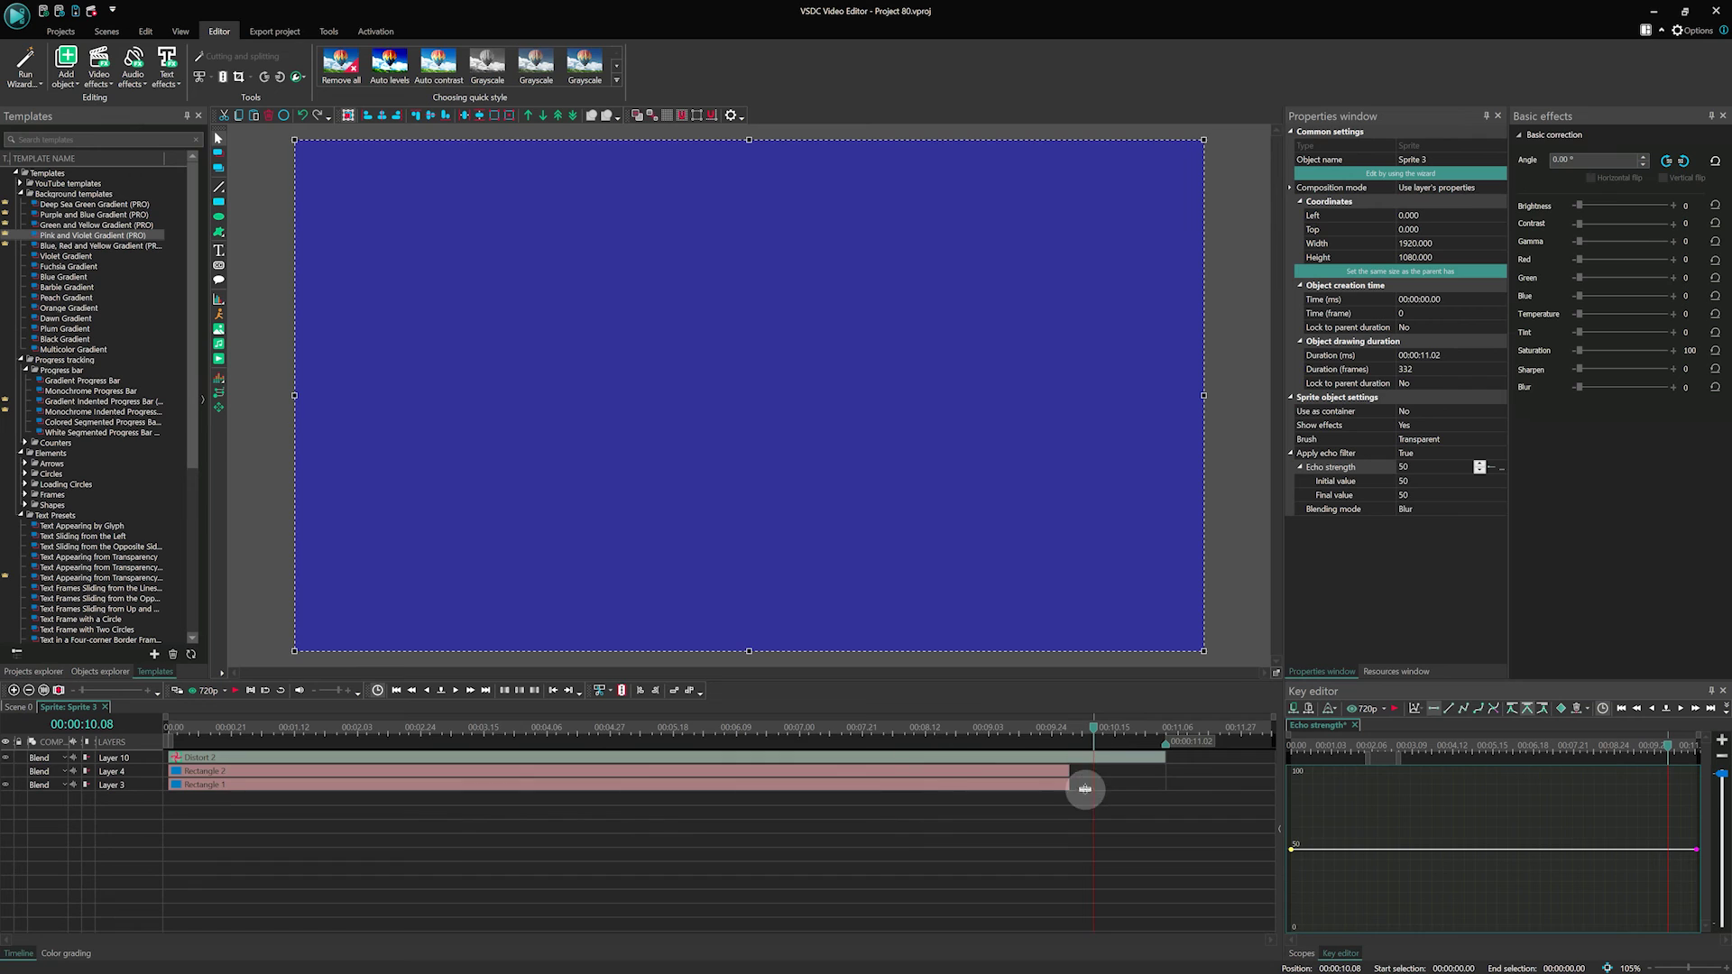
click(302, 116)
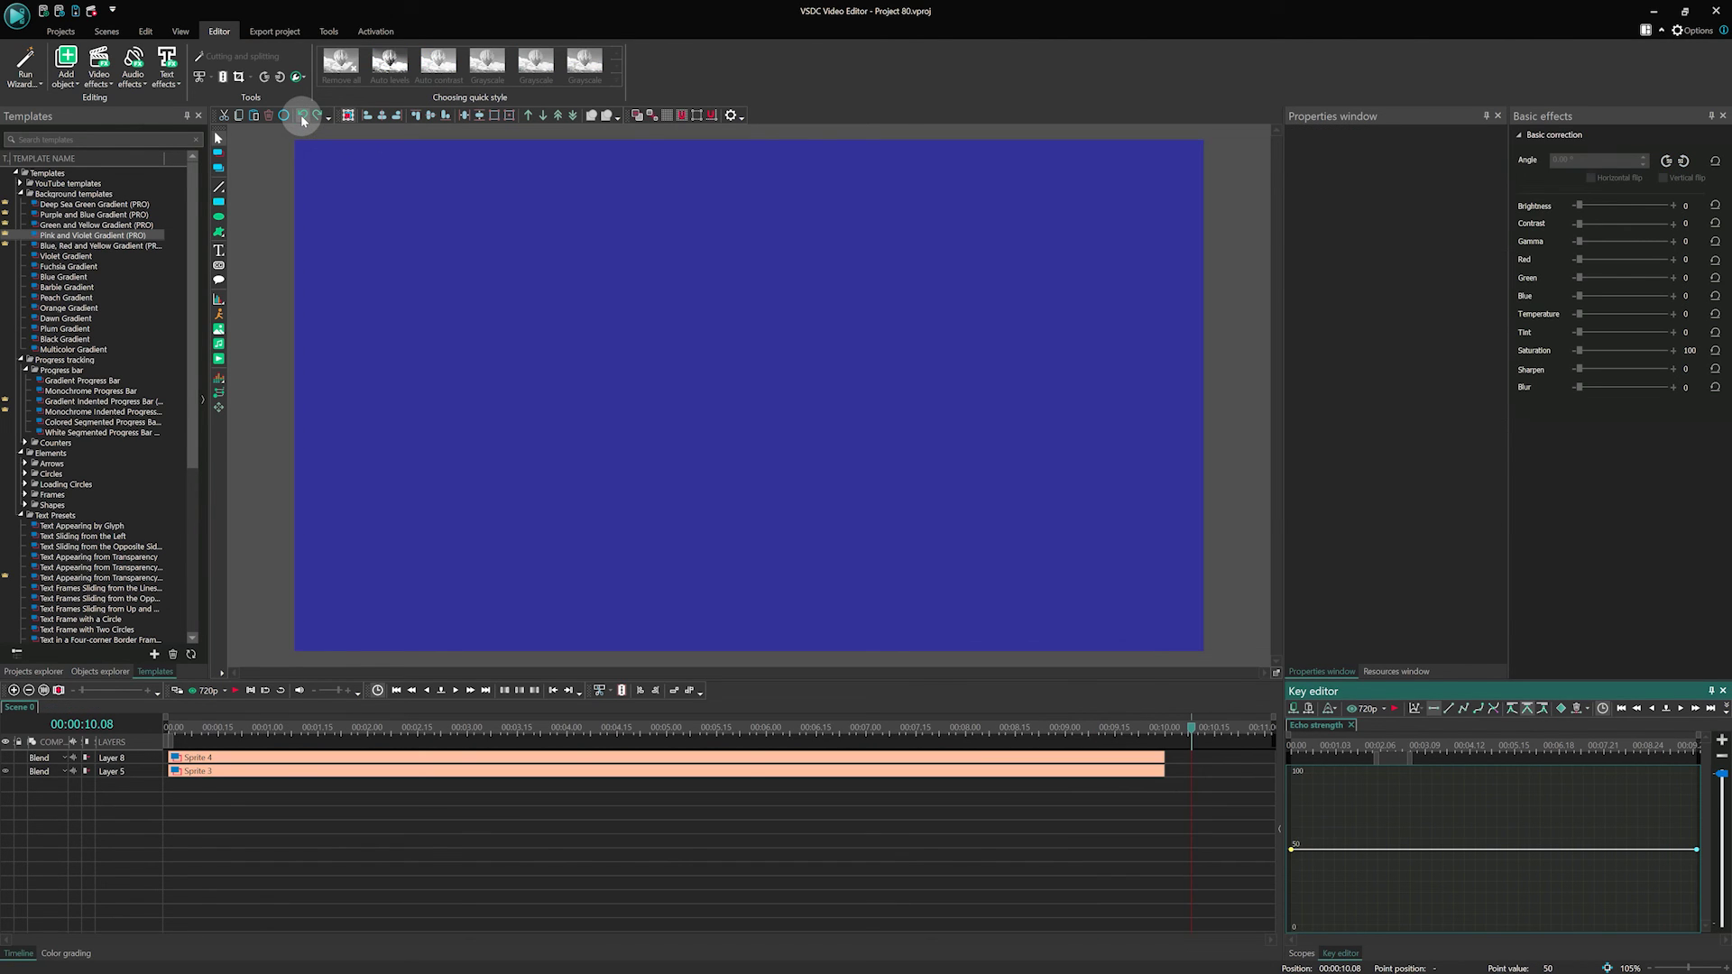
double_click(852, 772)
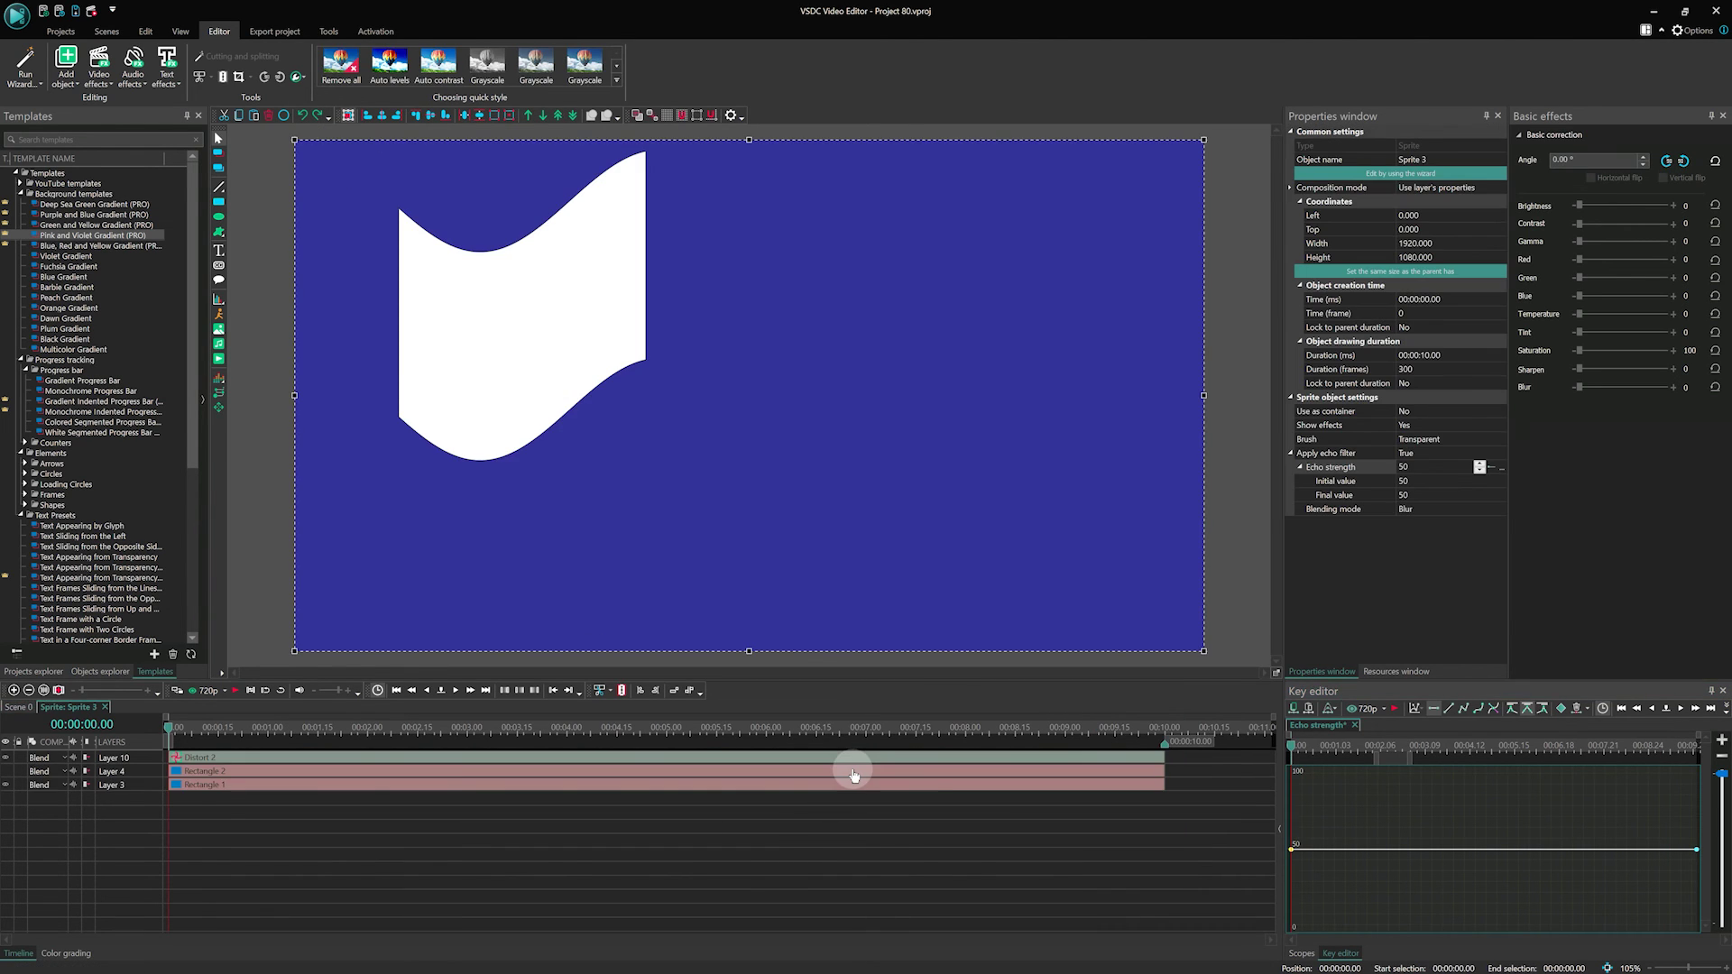
Step: Set Lock to parent duration to Yes for Rectangle 2 and Rectangle 1
click(1064, 773)
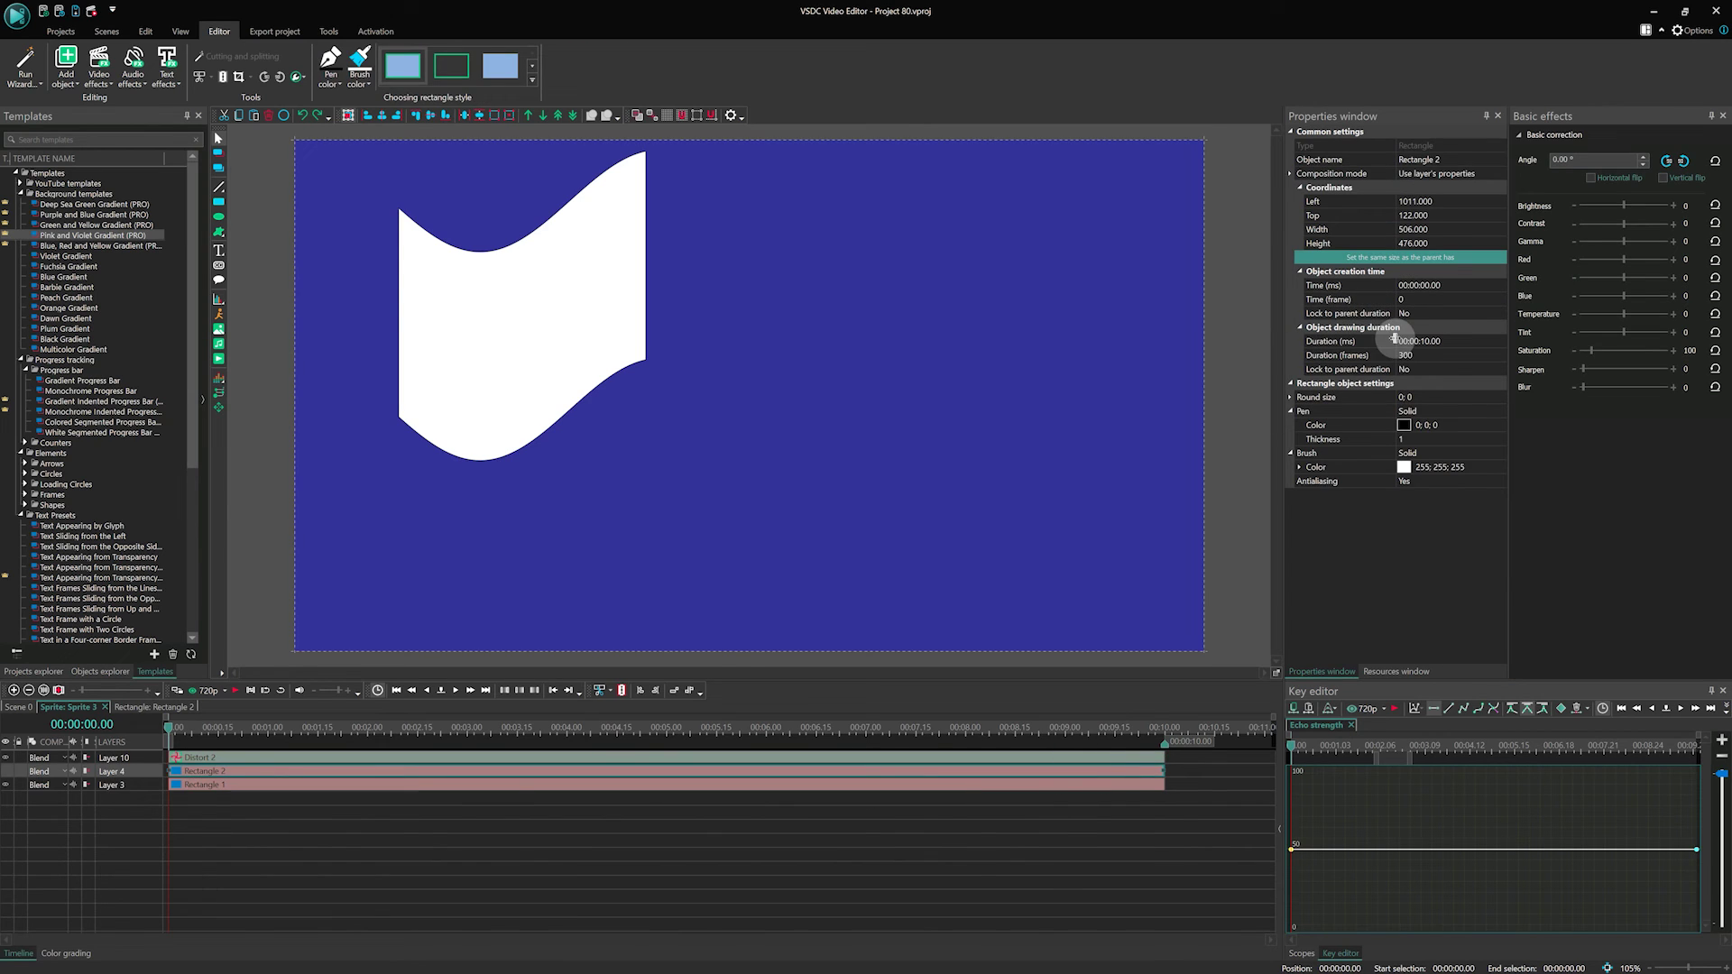
click(1432, 370)
double_click(1433, 307)
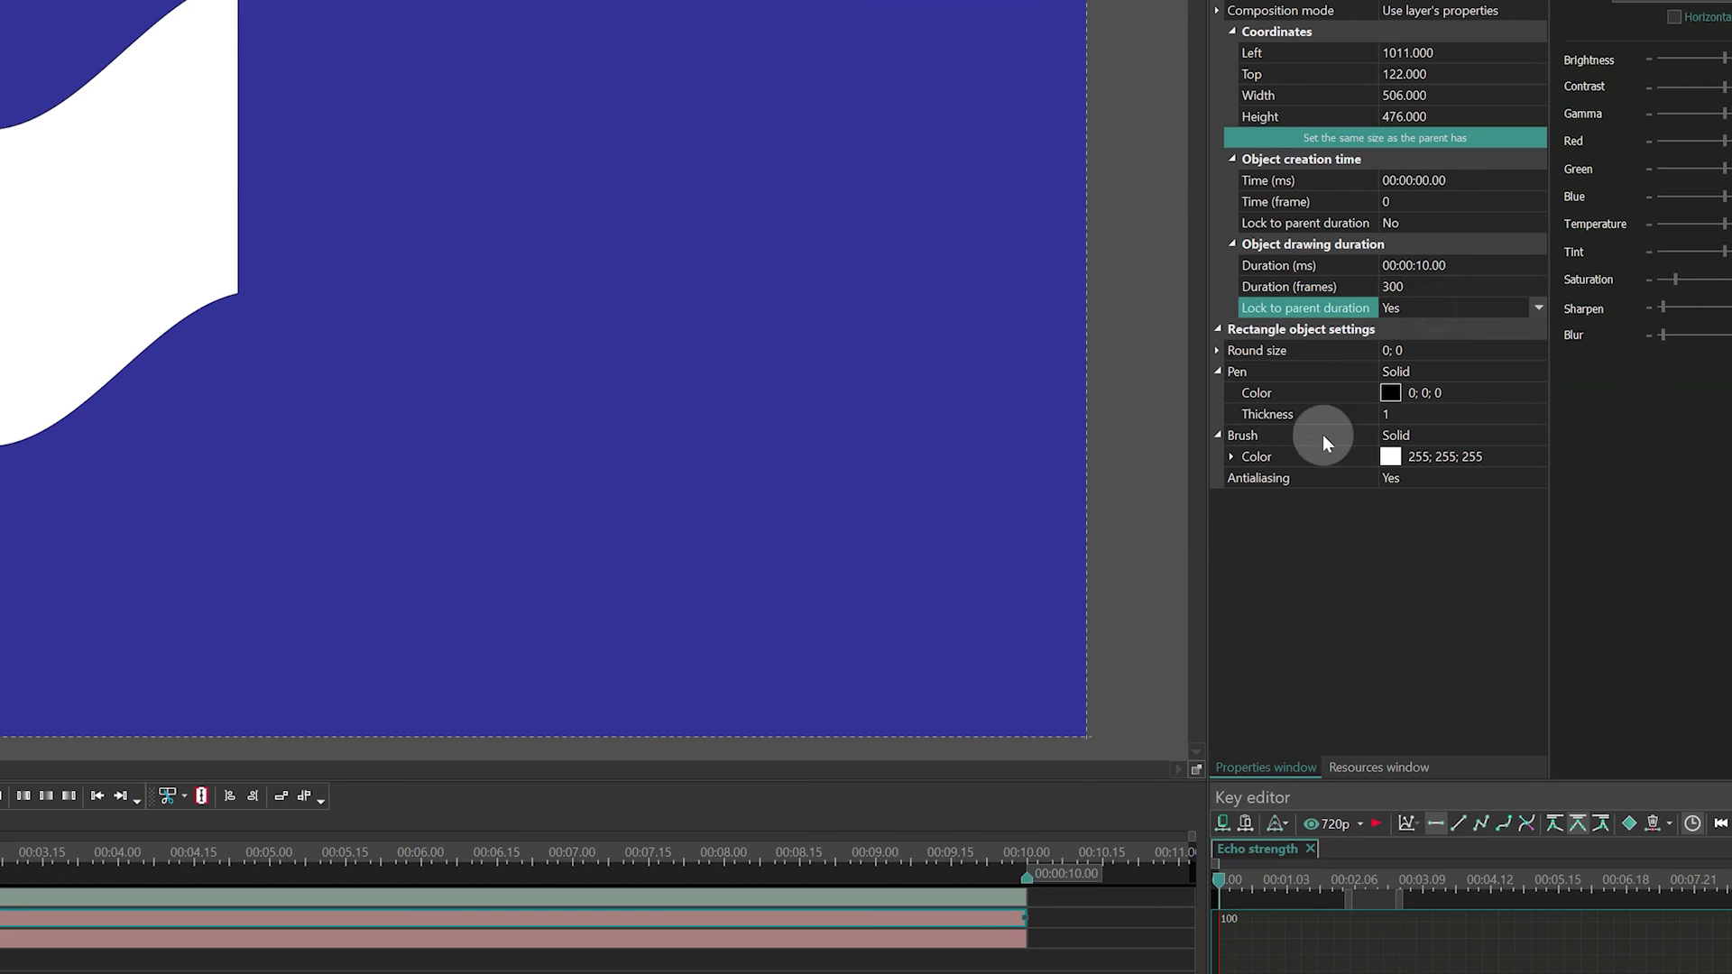
click(945, 947)
click(1412, 311)
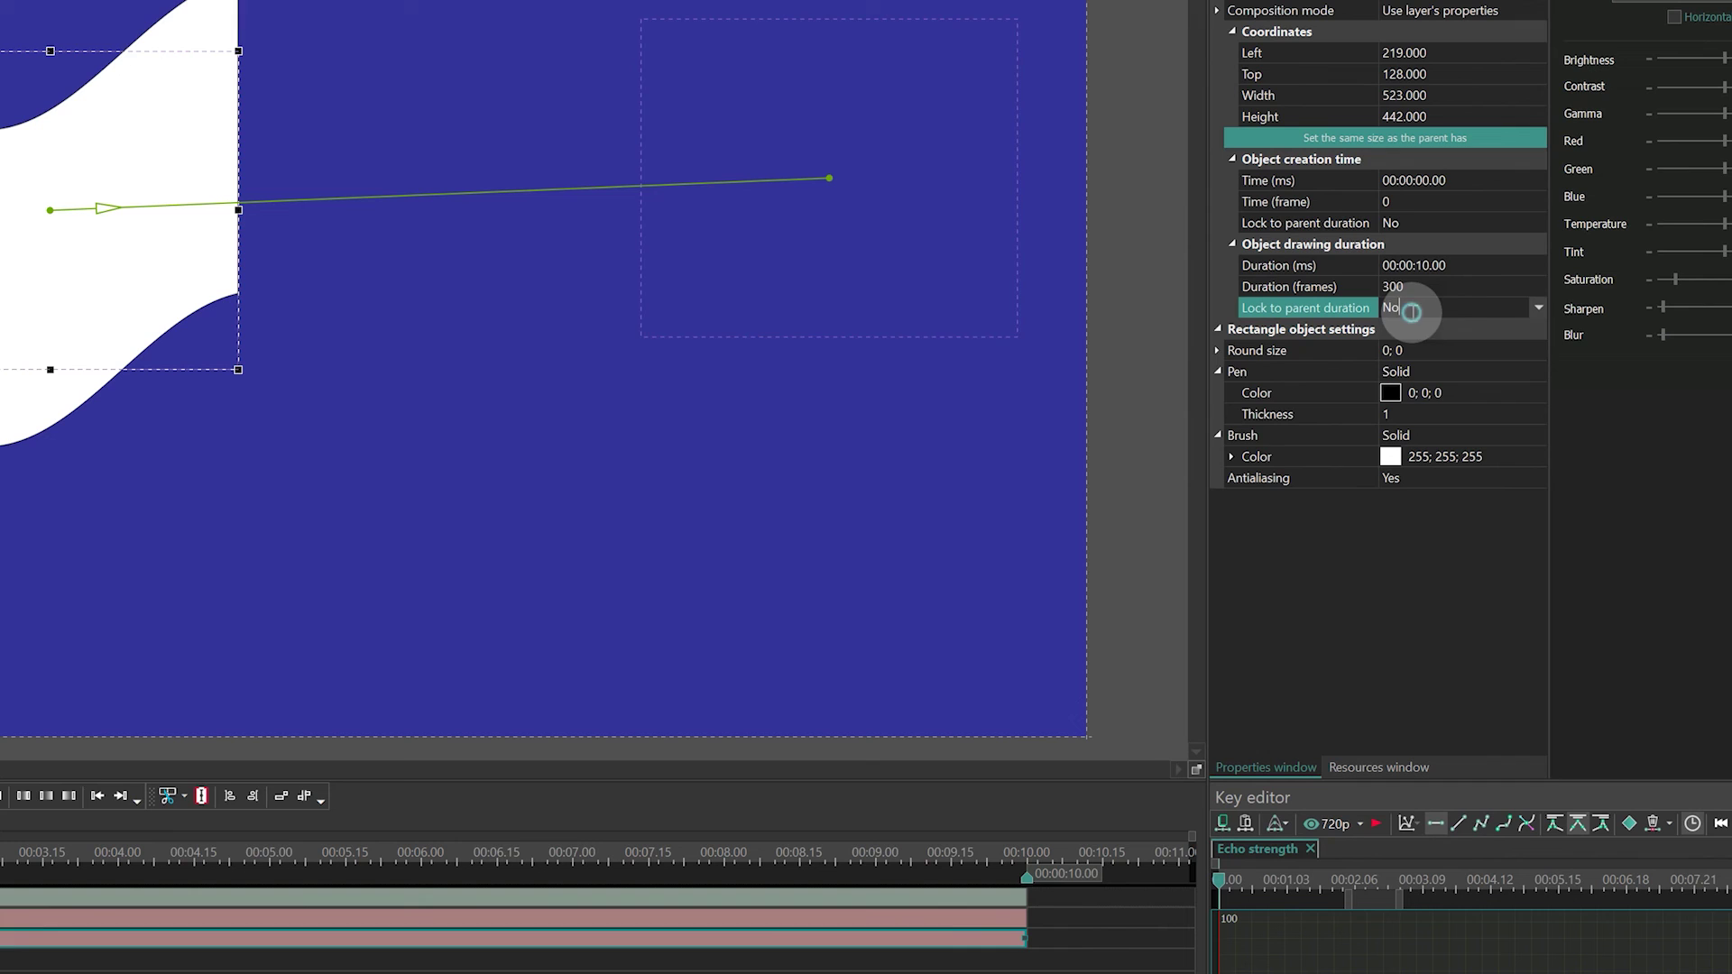
click(1541, 310)
click(1469, 332)
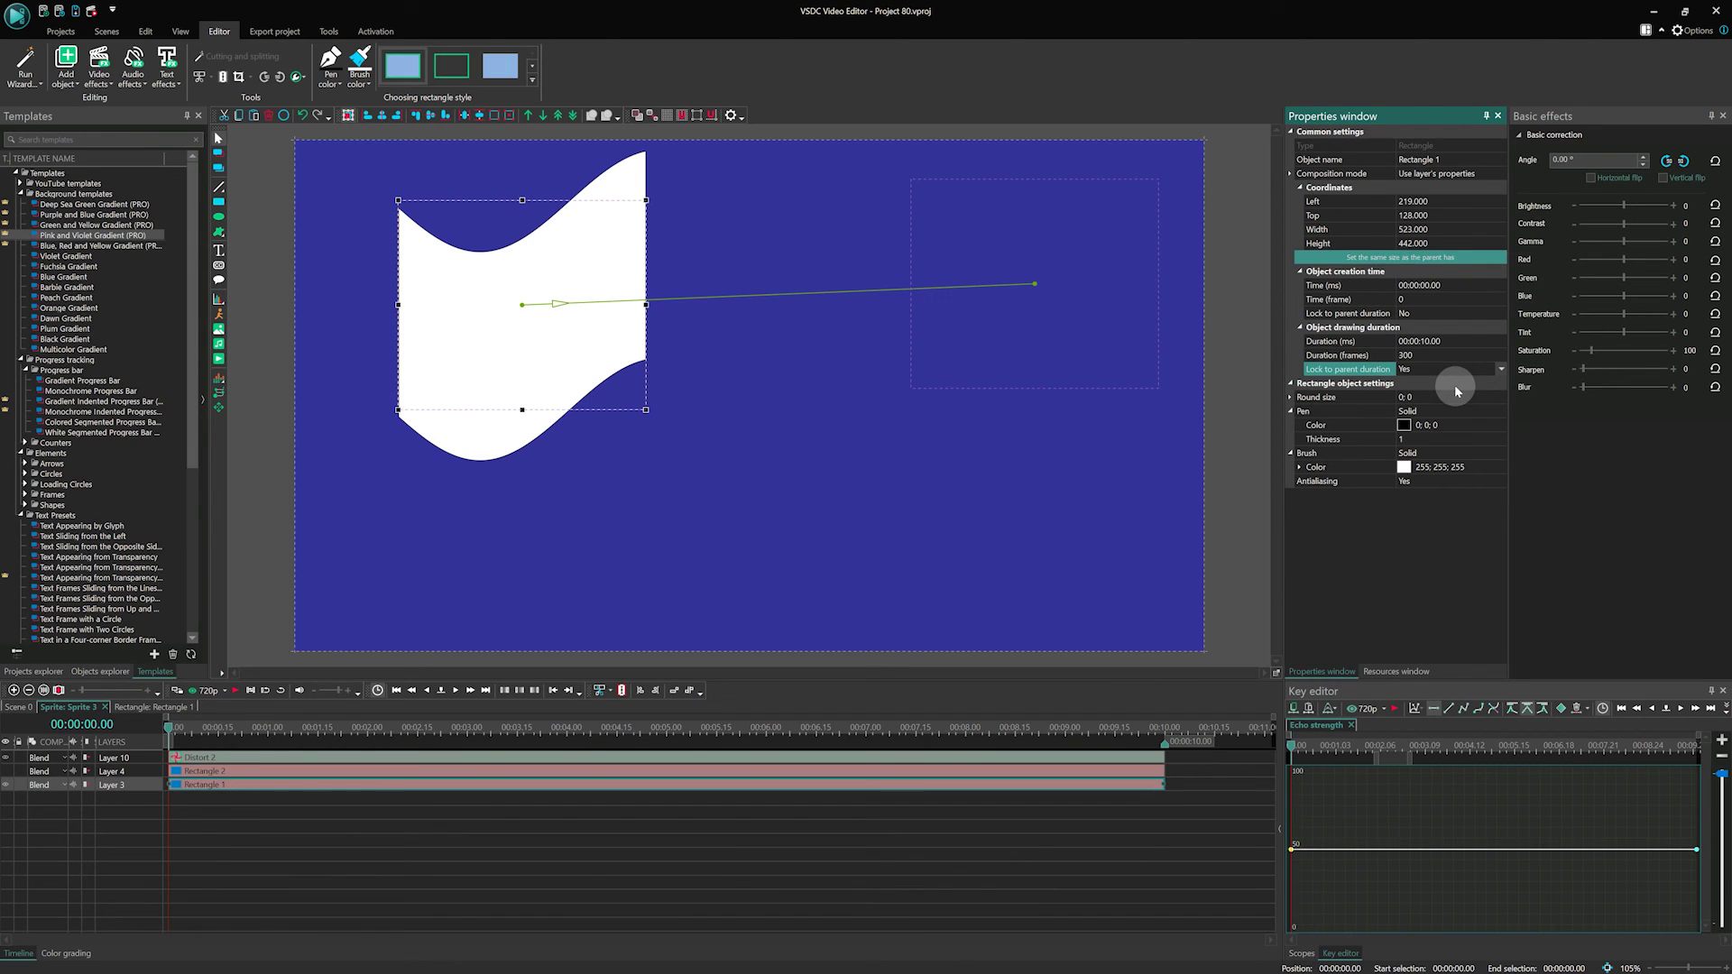
Step: Back in Scene 0, select Sprite 3, set the playhead near 10 seconds, and open its layers
click(17, 707)
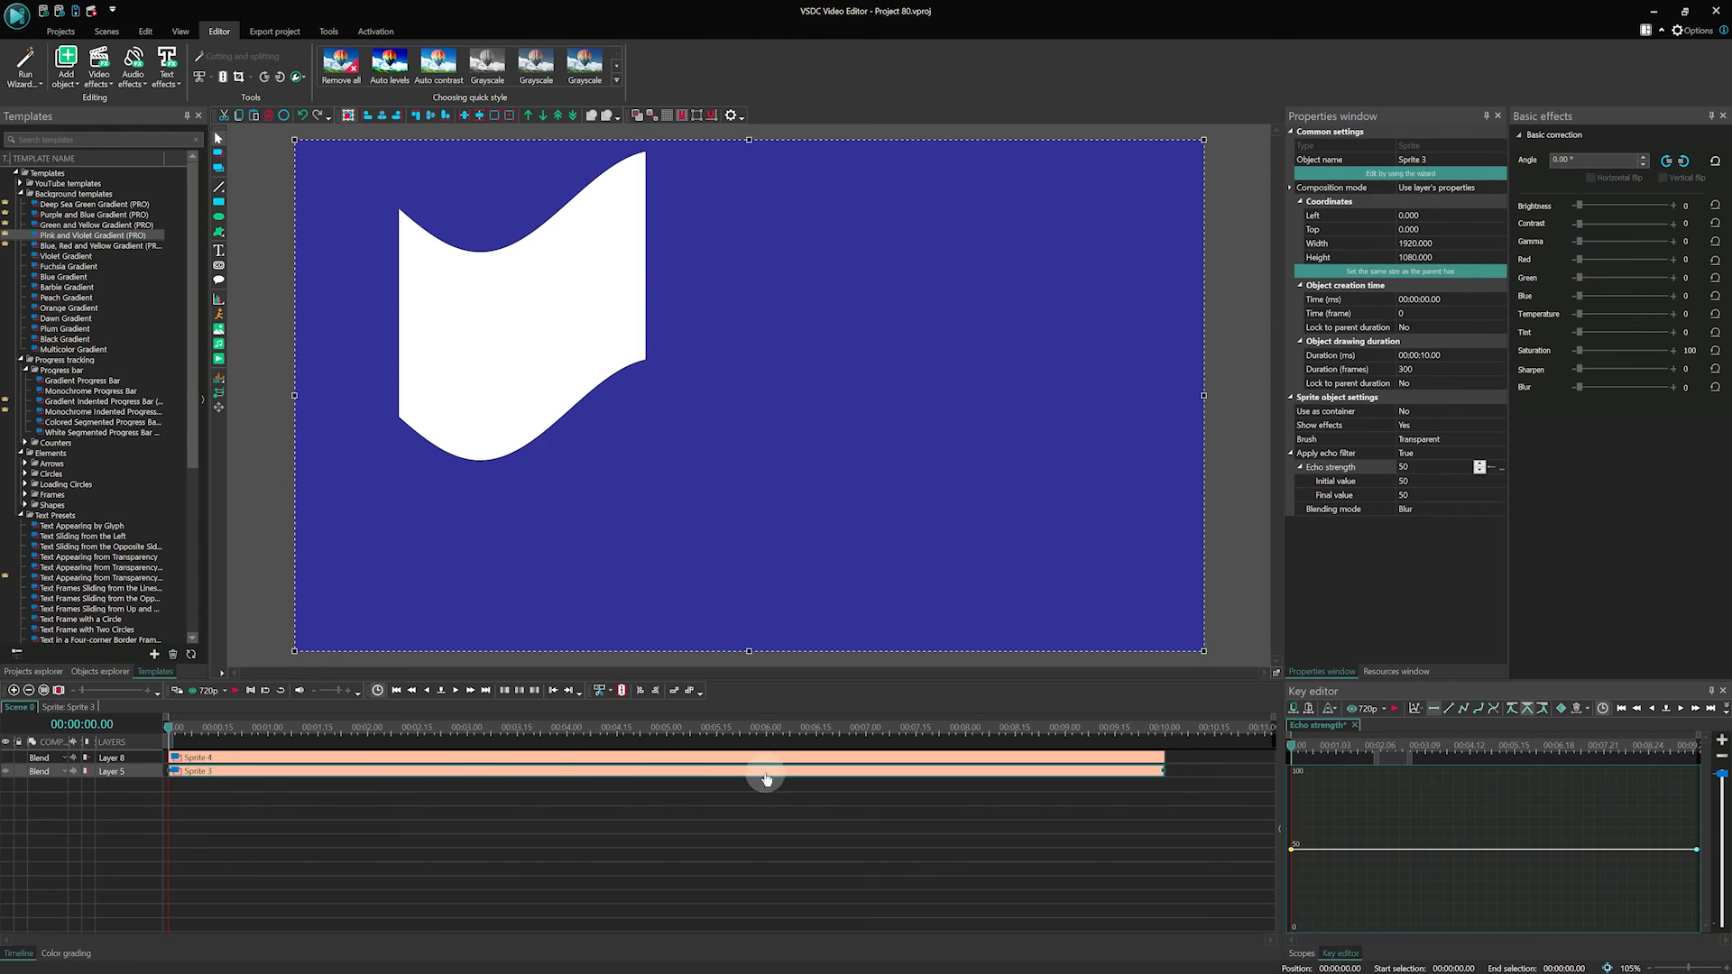
click(1161, 769)
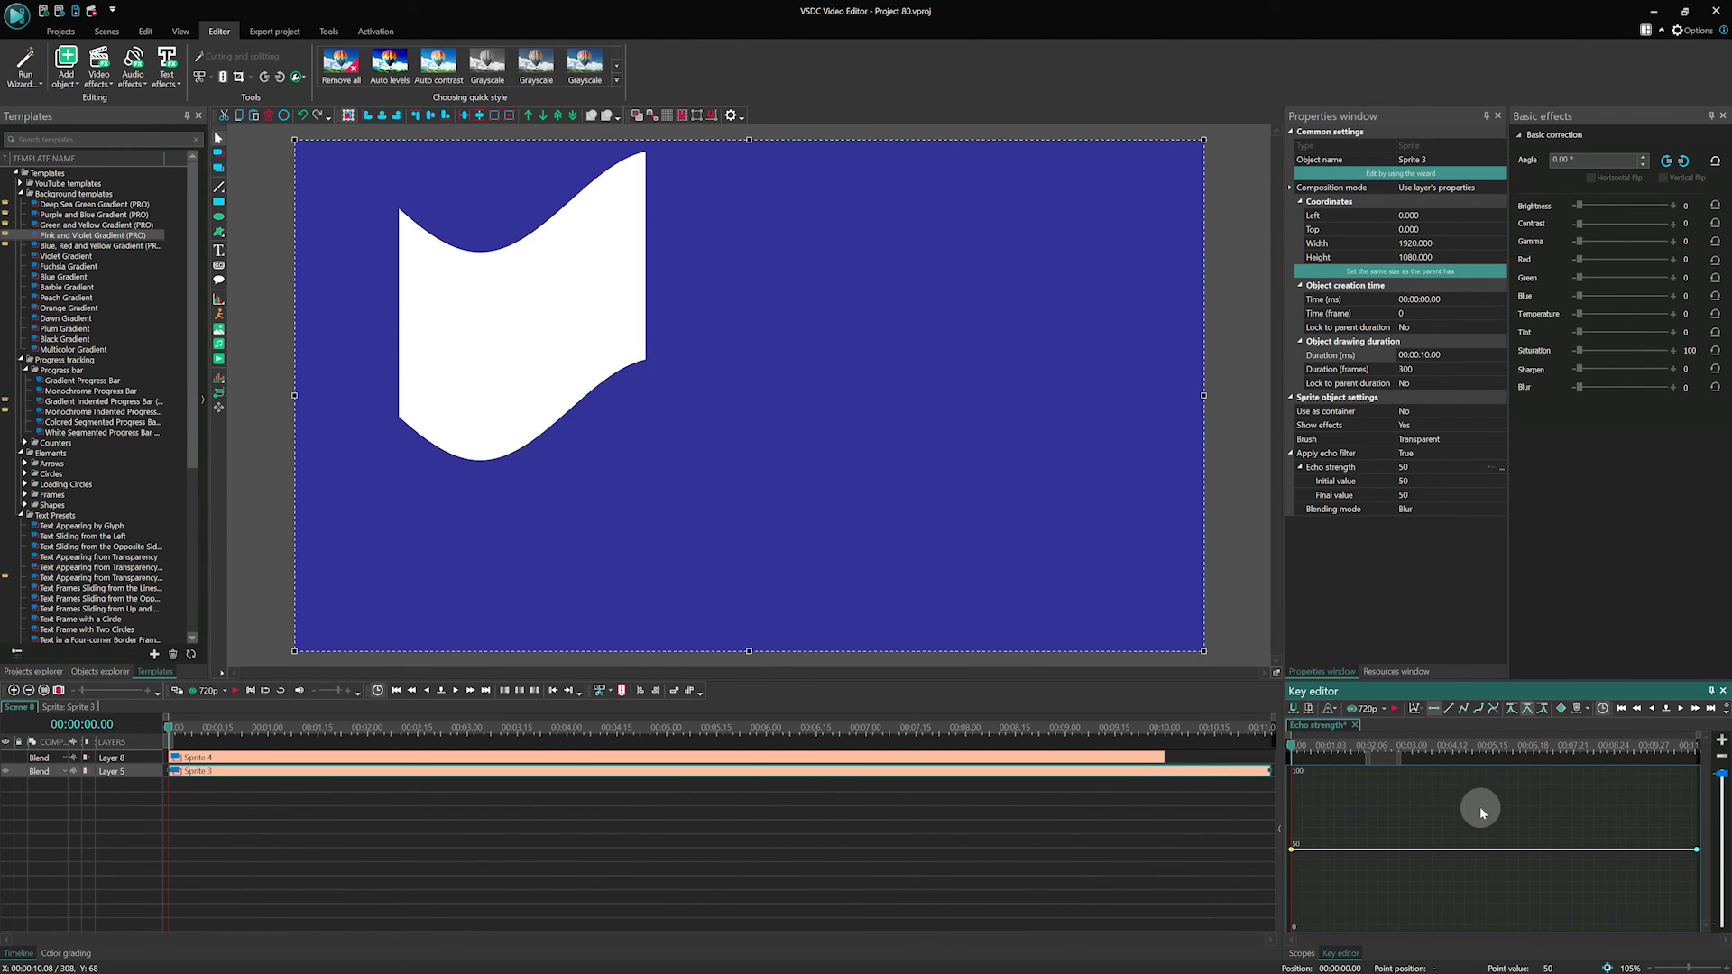
click(1104, 730)
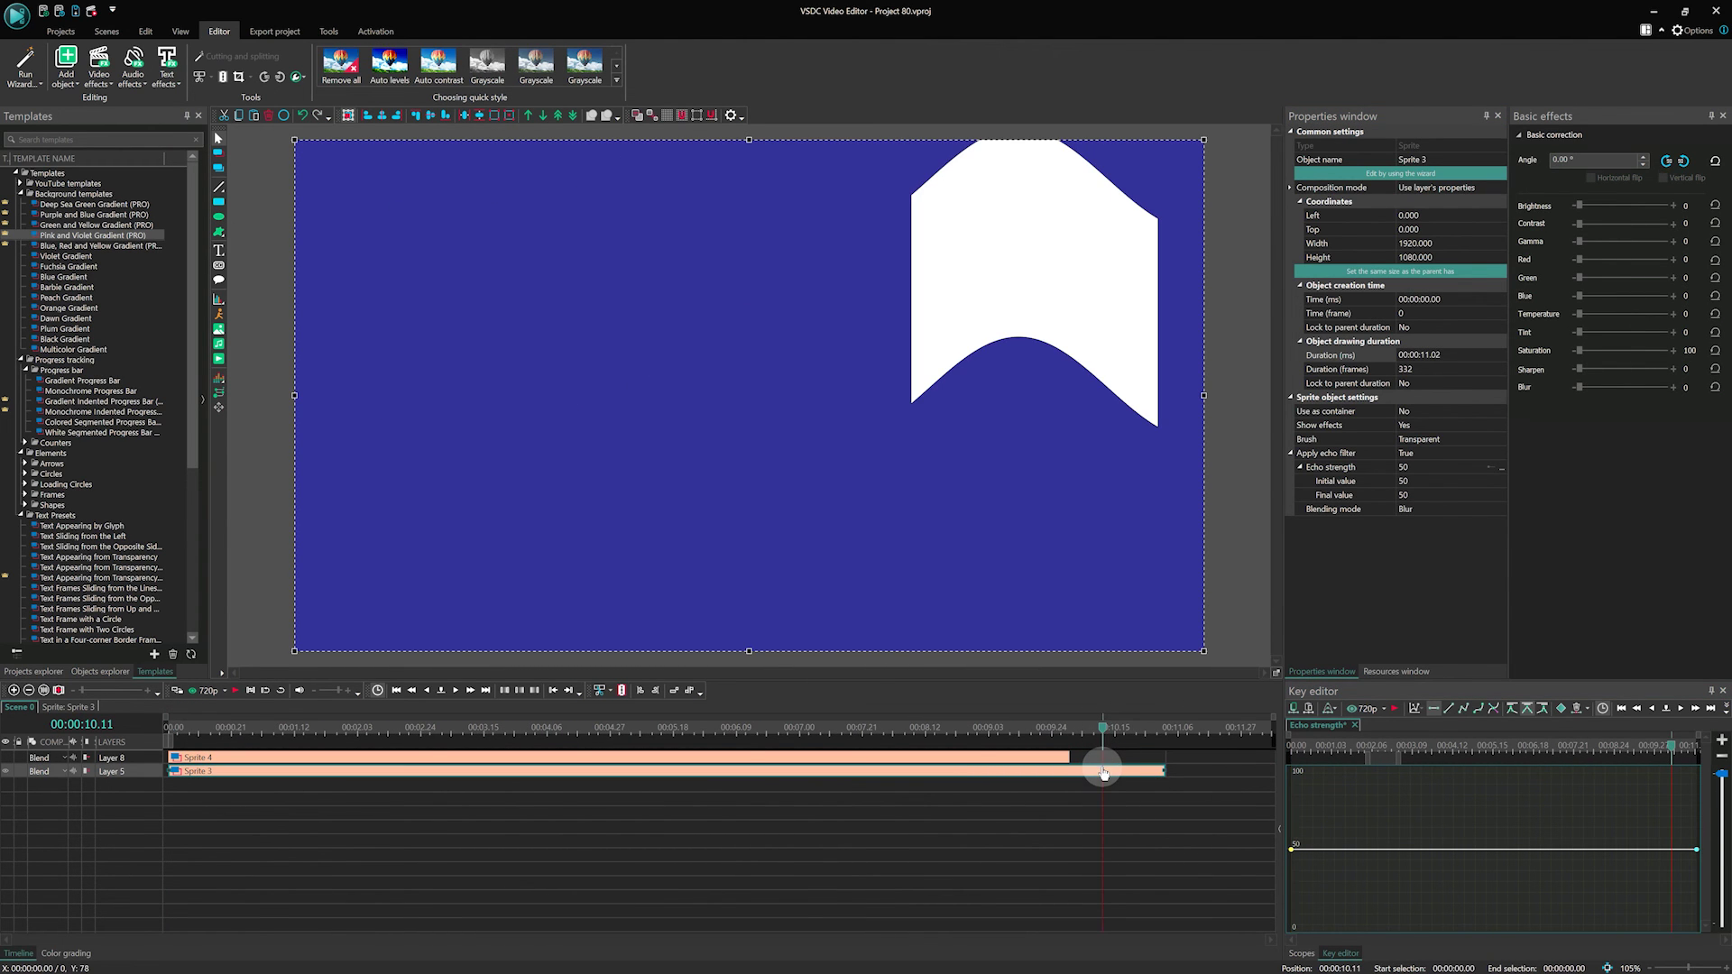
double_click(1103, 771)
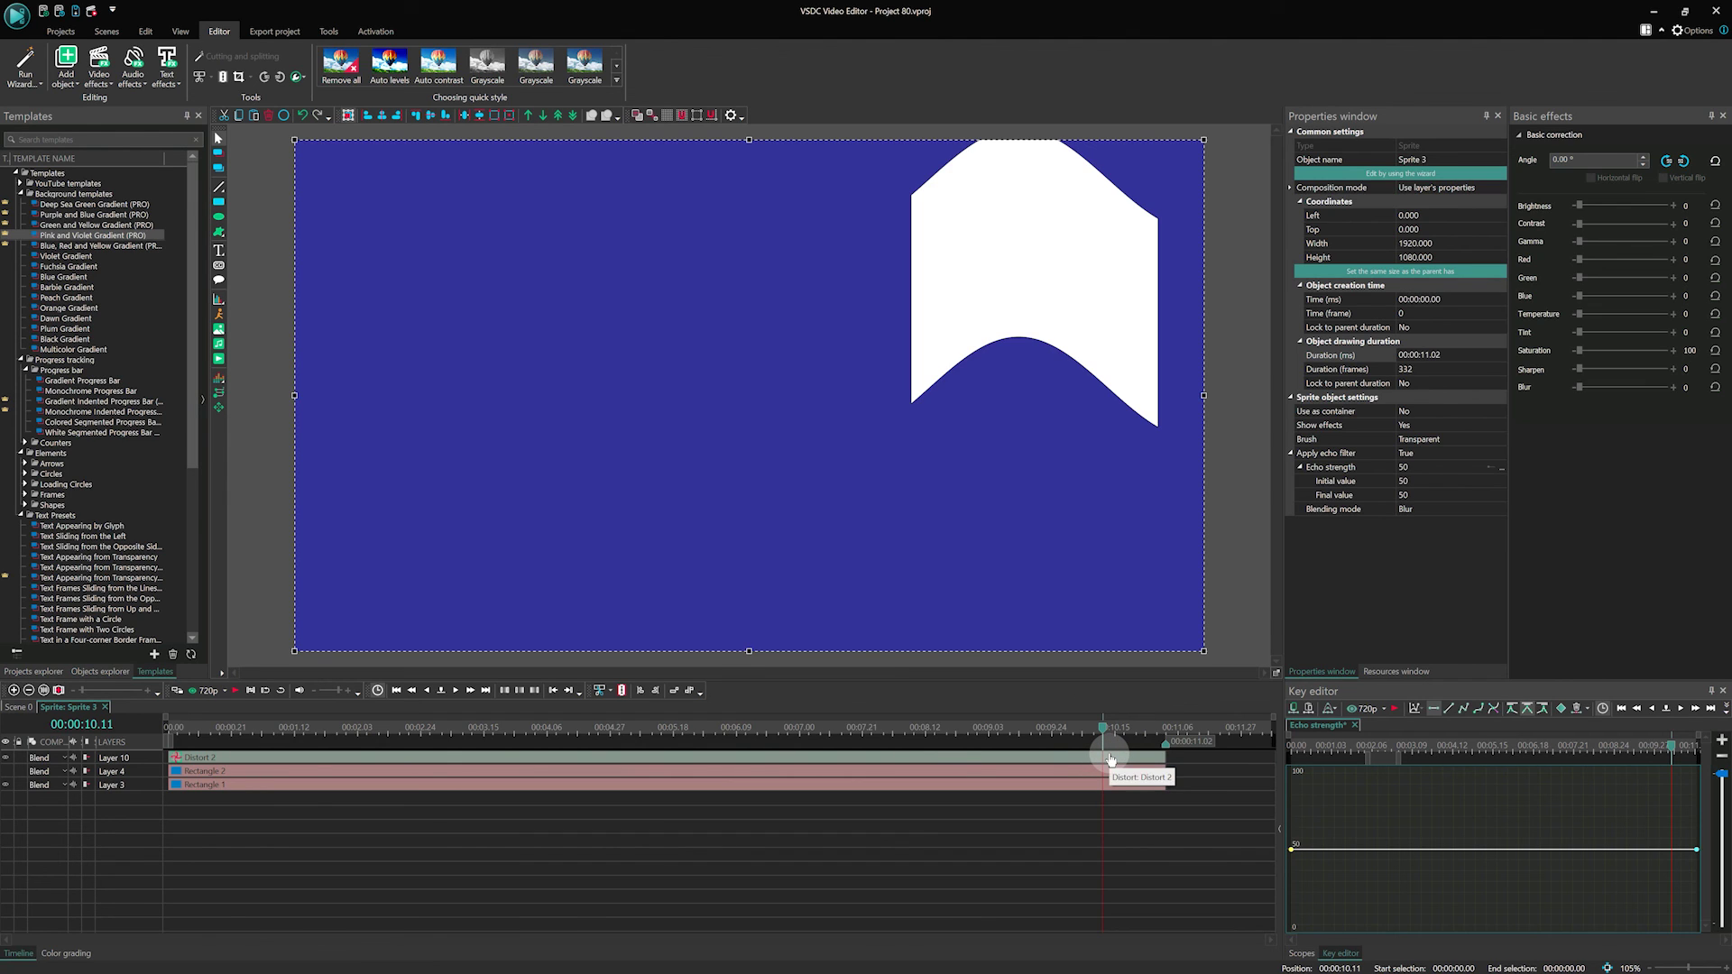